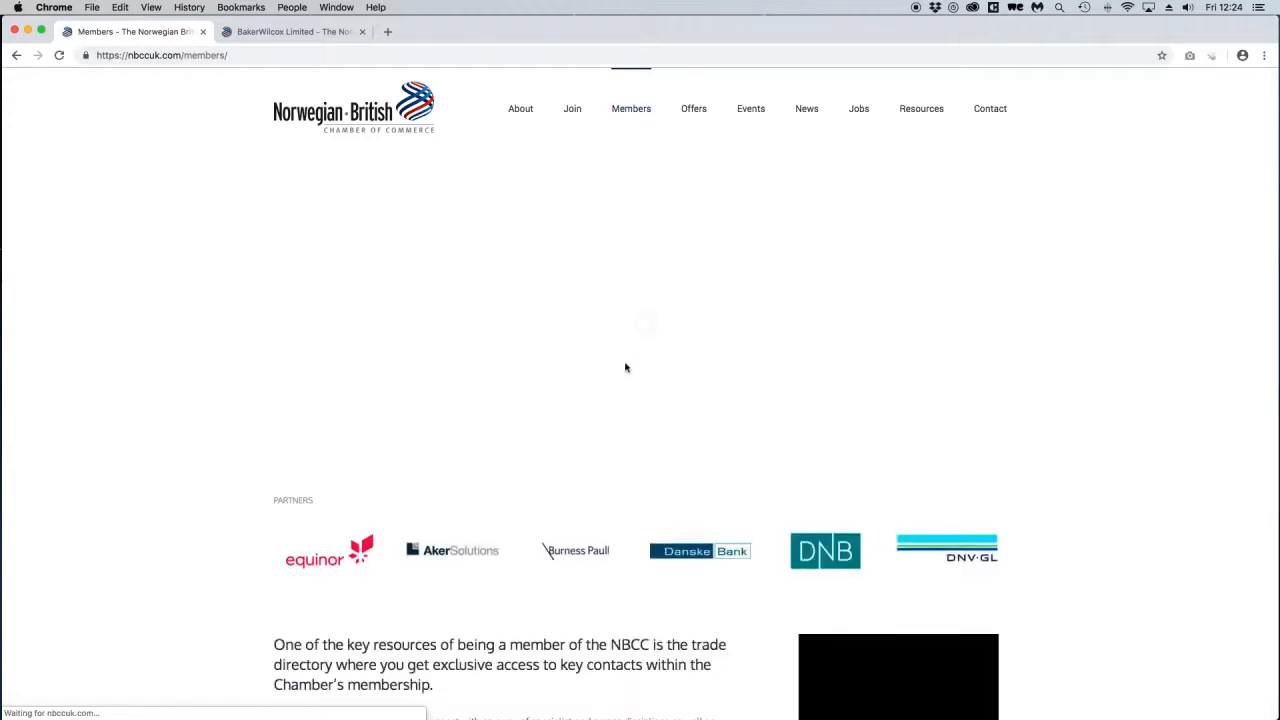
Browse the Members directory, reading through the member descriptions.
scroll(625, 360, "down", 10)
scroll(622, 352, "down", 7)
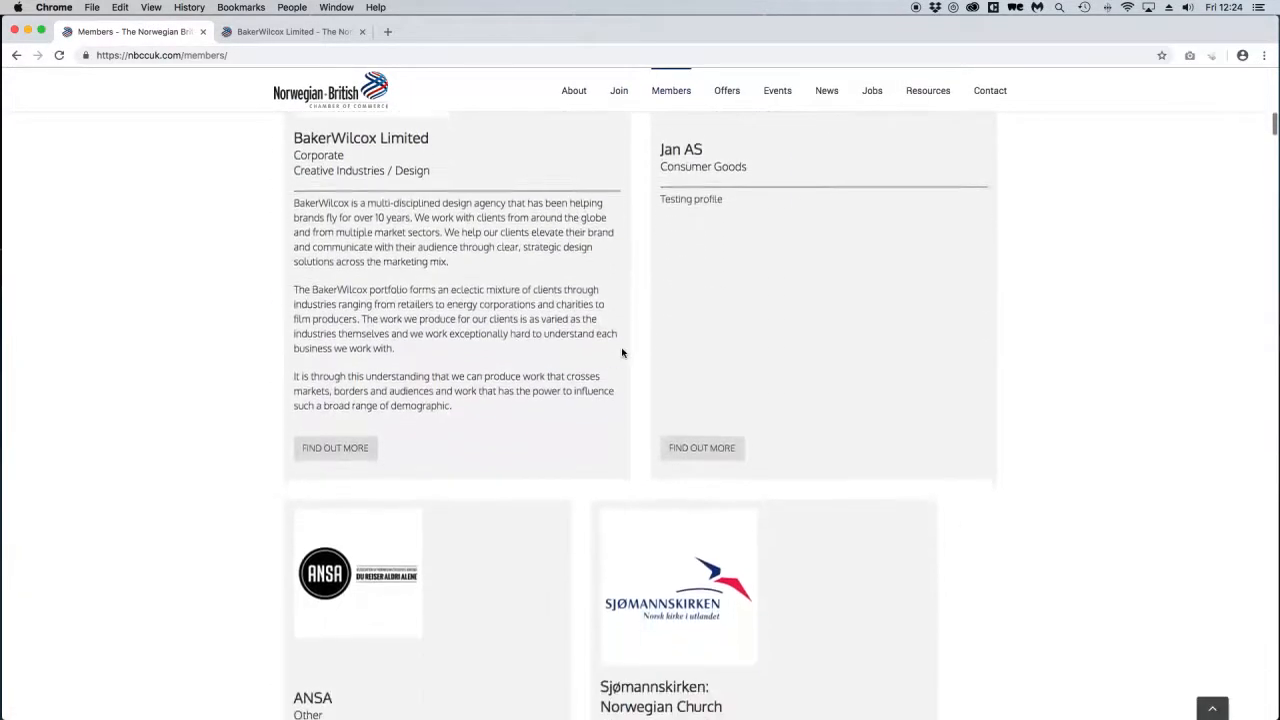
scroll(625, 352, "down", 2)
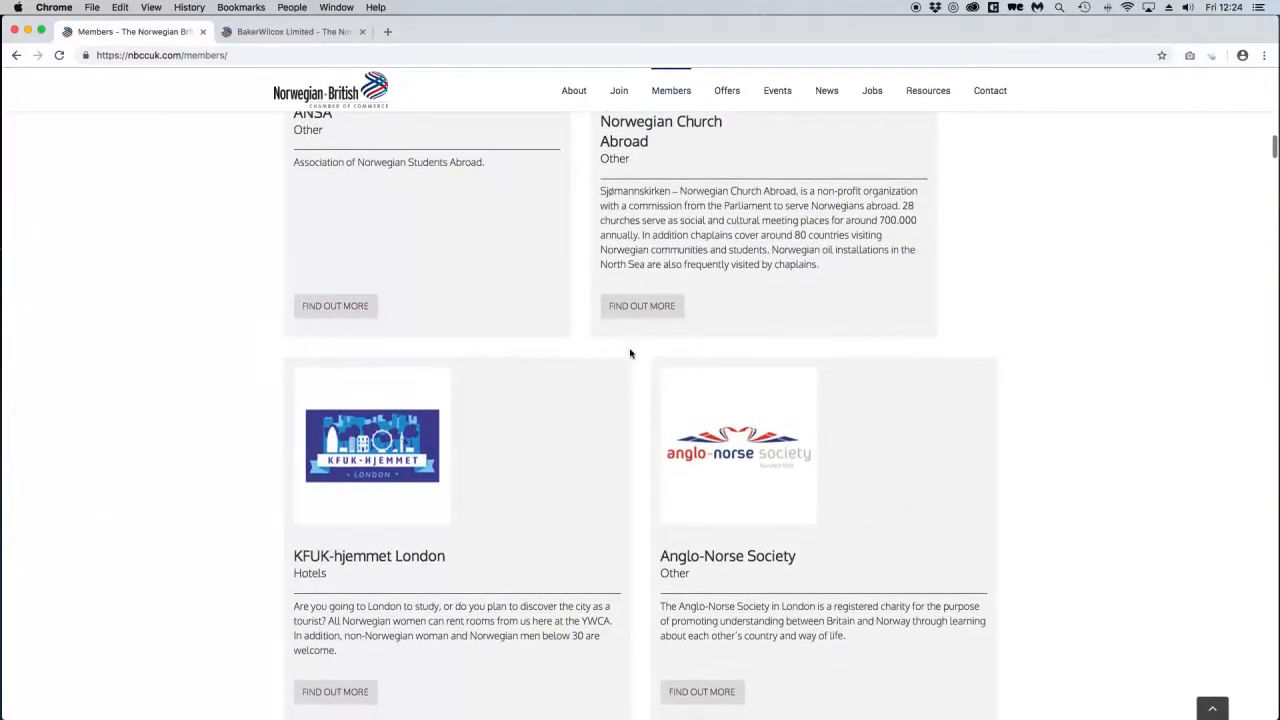
scroll(674, 376, "down", 3)
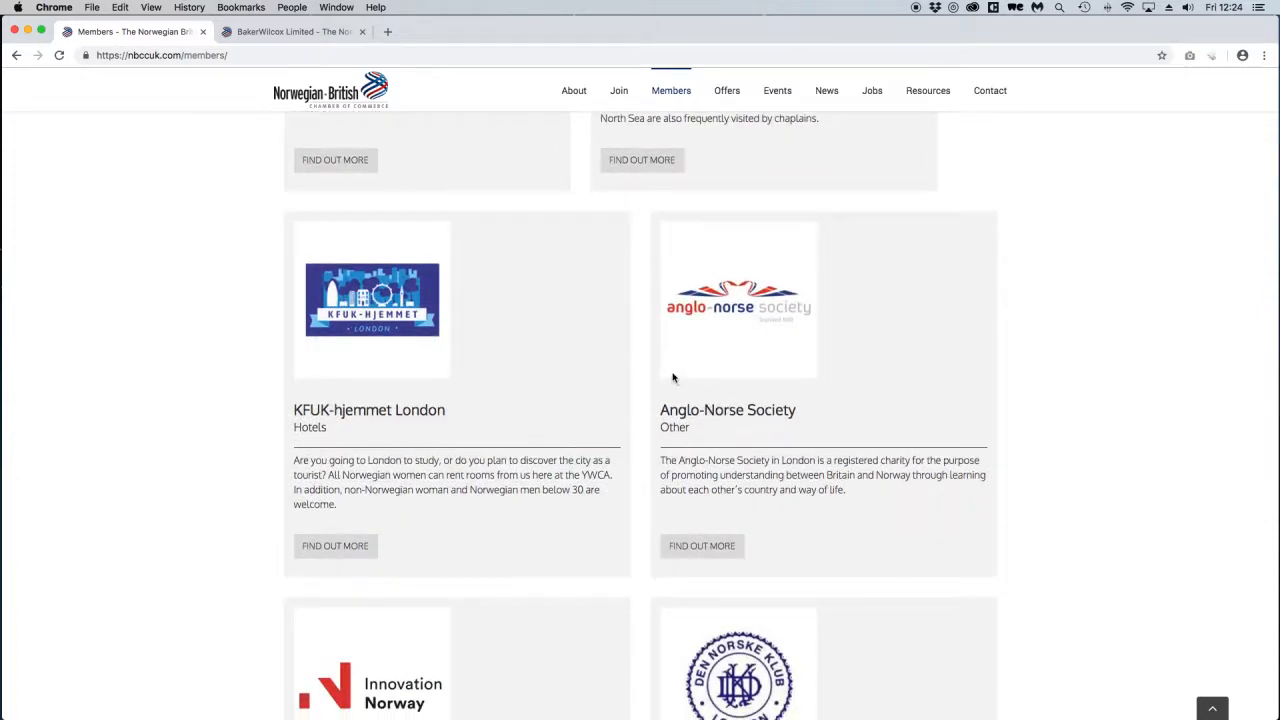
scroll(675, 375, "up", 5)
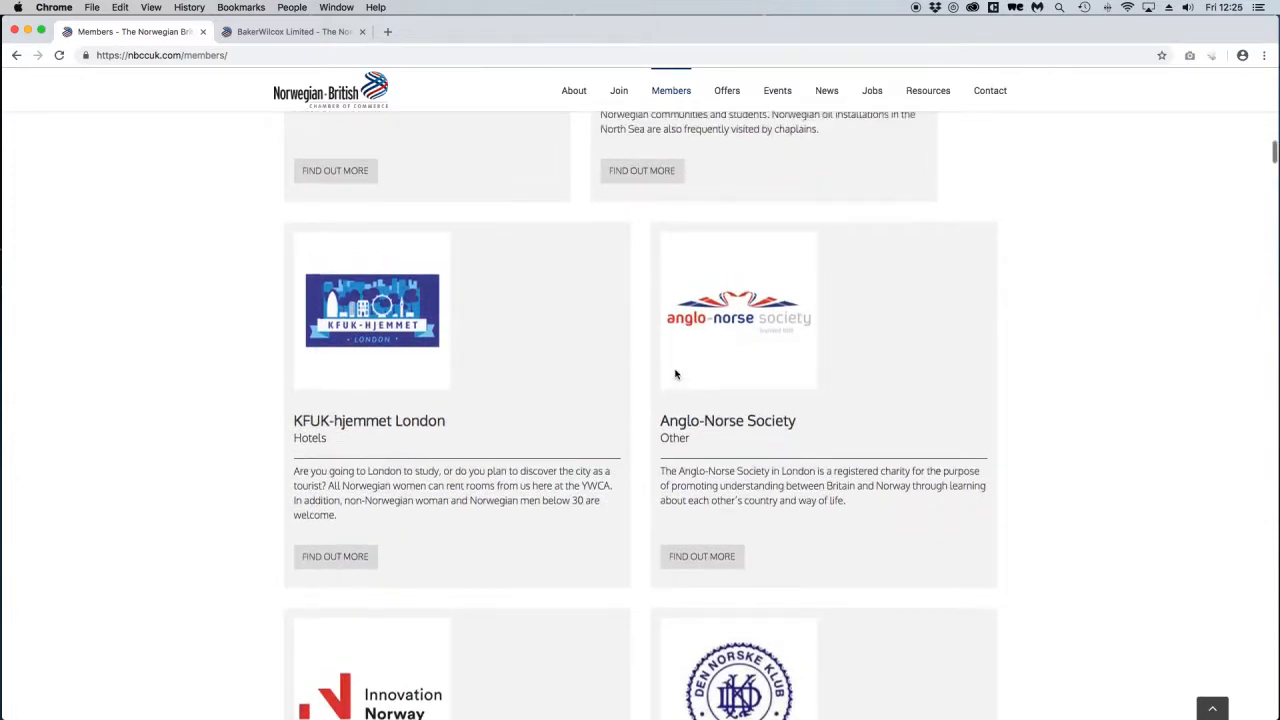
scroll(675, 375, "down", 5)
scroll(675, 375, "up", 5)
scroll(676, 375, "up", 15)
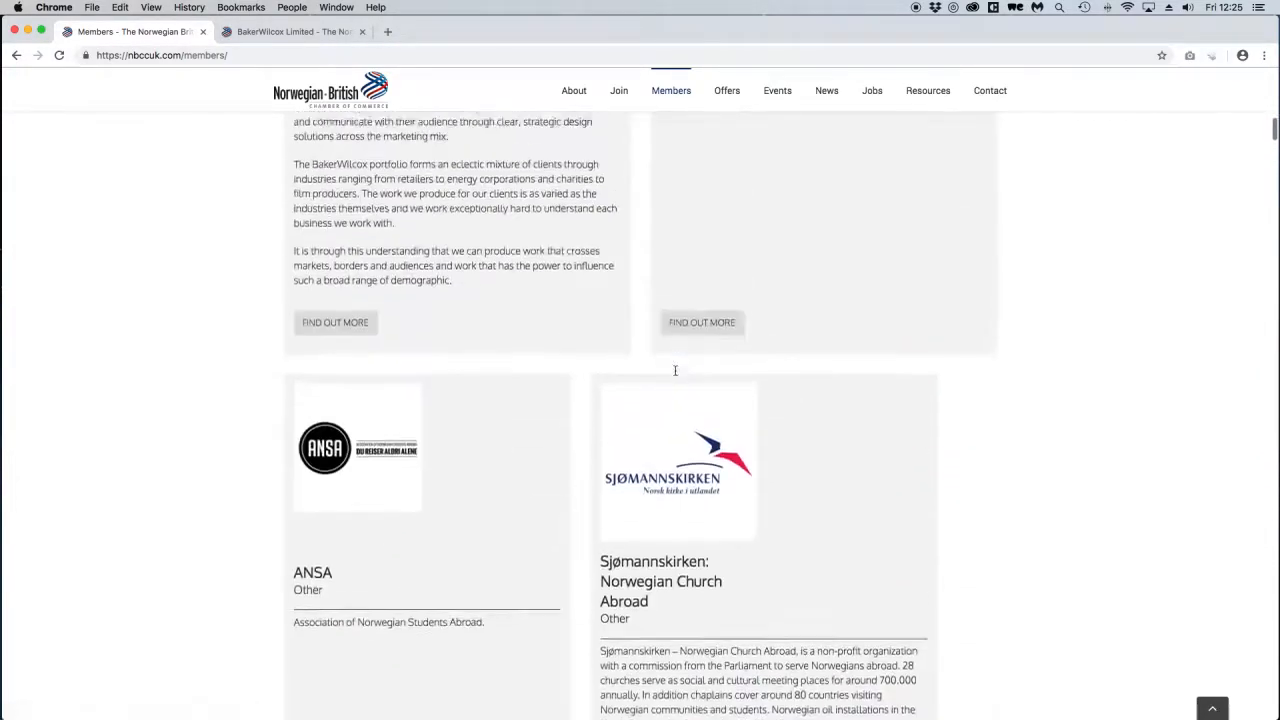
scroll(676, 375, "down", 1)
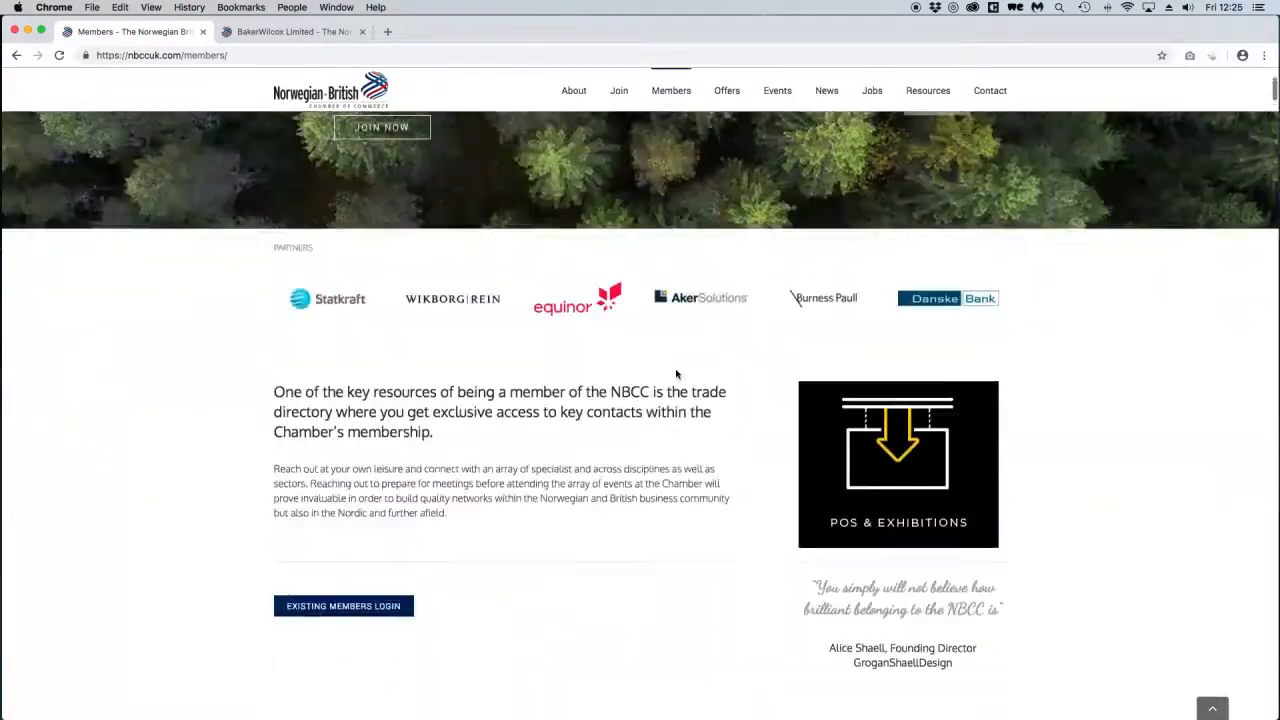
scroll(339, 452, "down", 3)
scroll(560, 446, "down", 9)
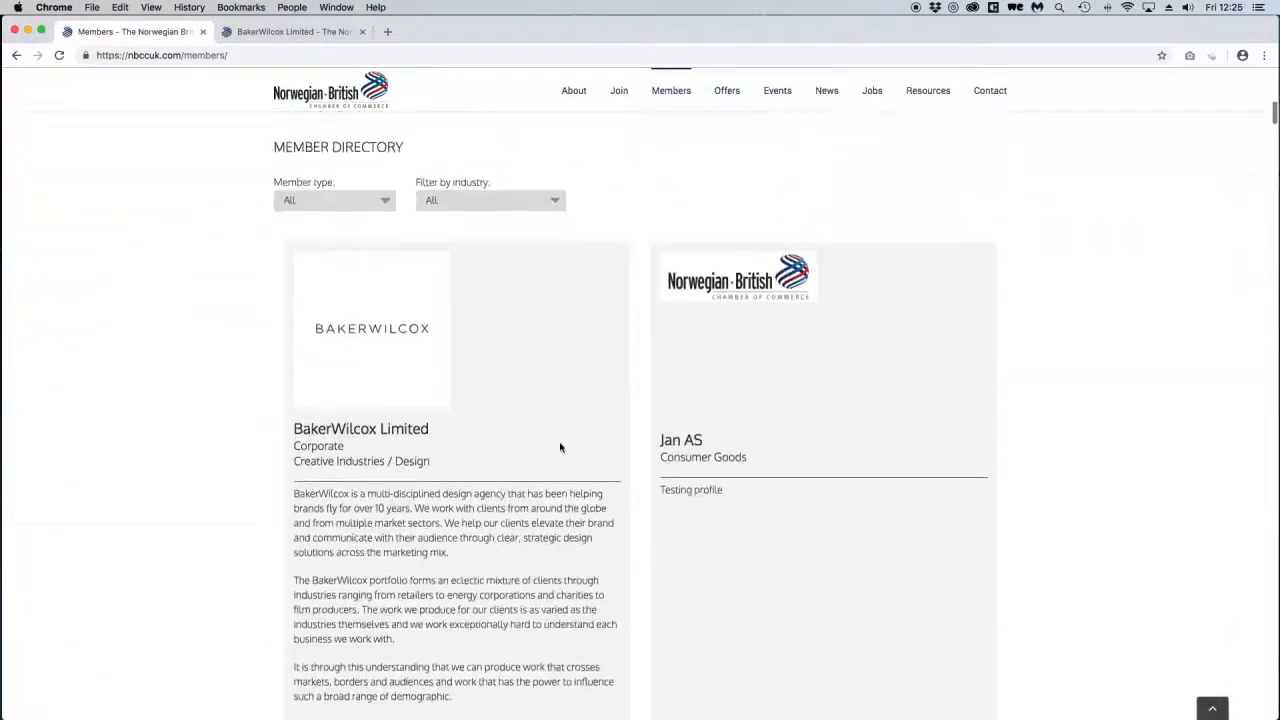
scroll(858, 373, "down", 8)
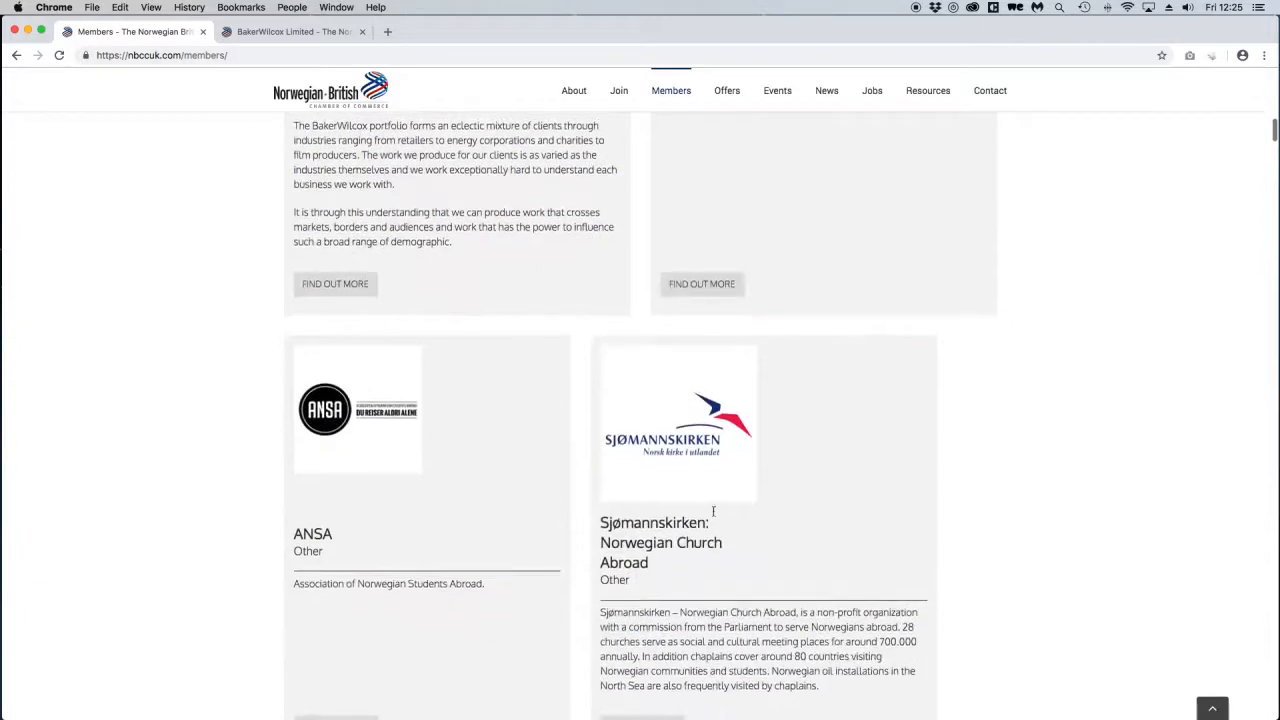
scroll(858, 373, "down", 6)
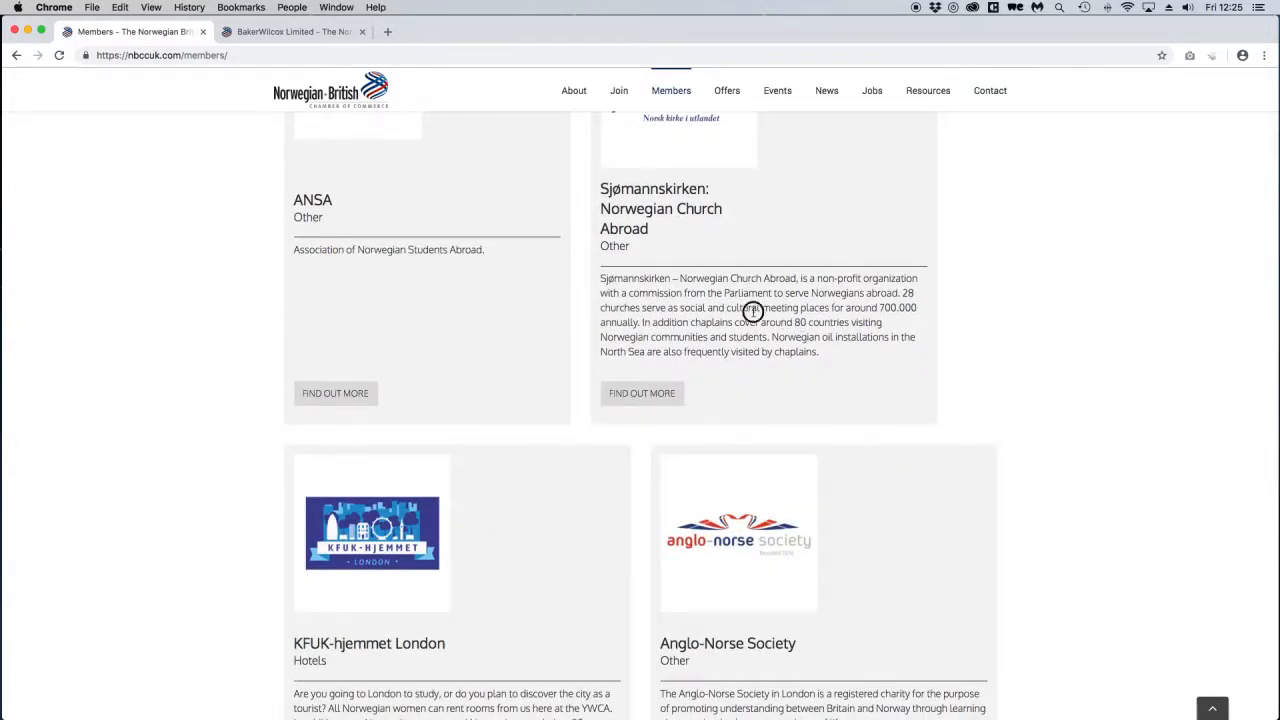
left_click_drag(752, 311, 770, 338)
left_click(746, 366)
View the Sjømannskirken member profile, then go back to the Members directory.
left_click(633, 394)
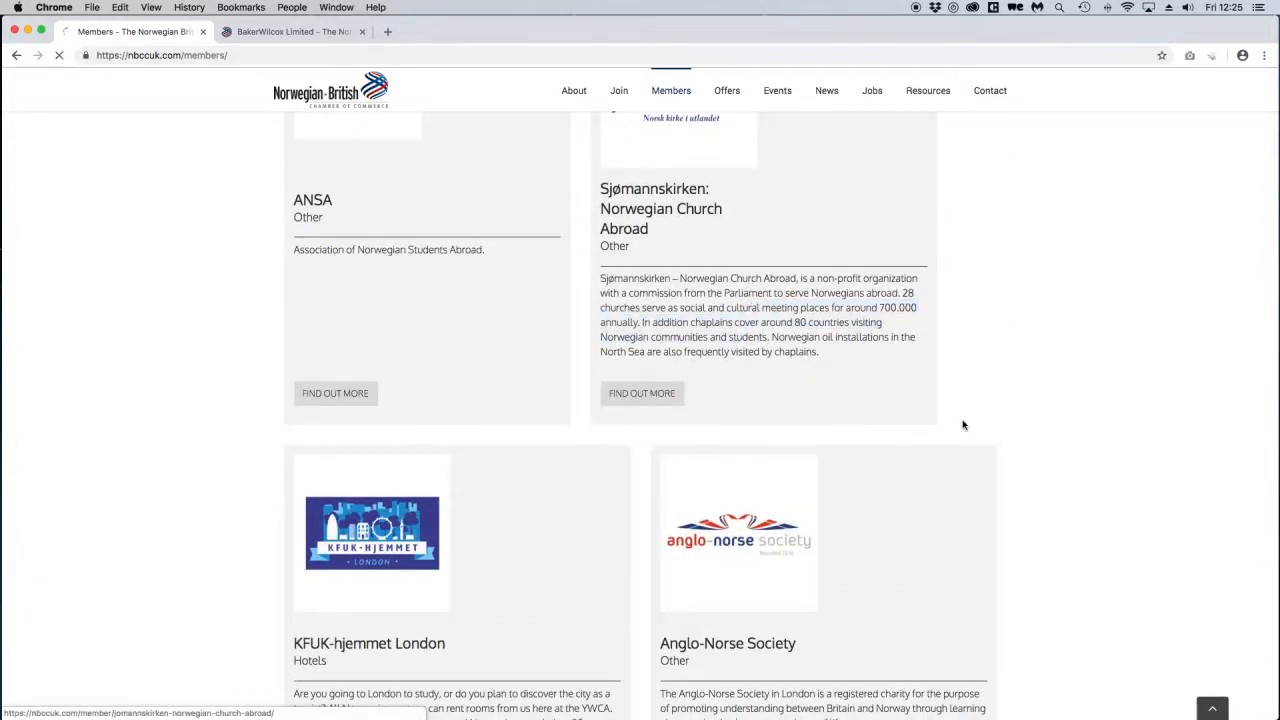
scroll(922, 366, "down", 1)
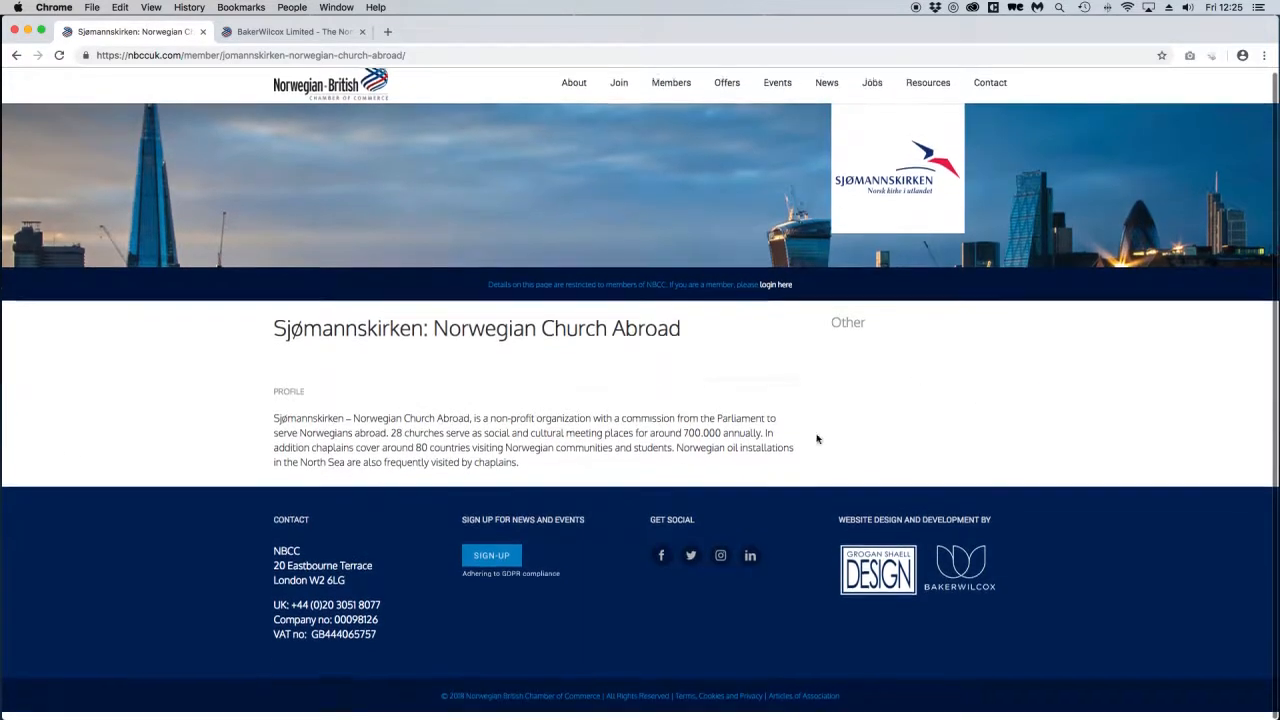
left_click_drag(446, 428, 443, 455)
left_click(443, 455)
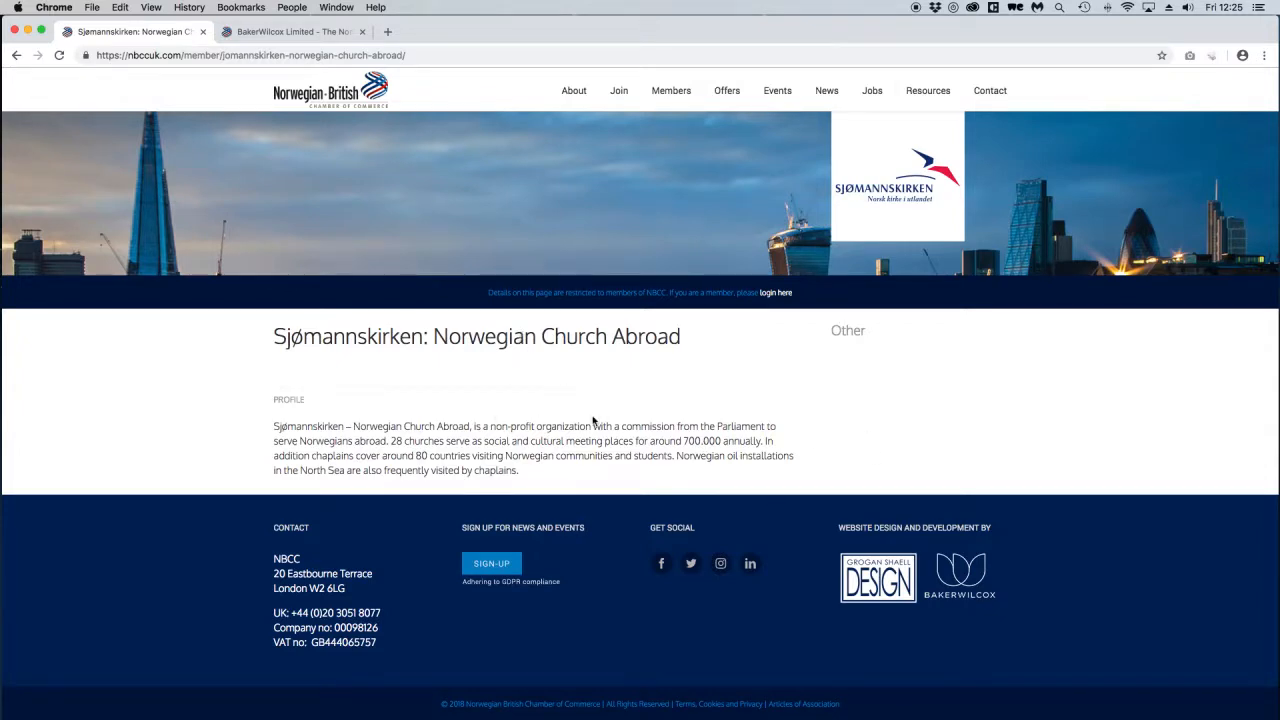
scroll(595, 418, "up", 1)
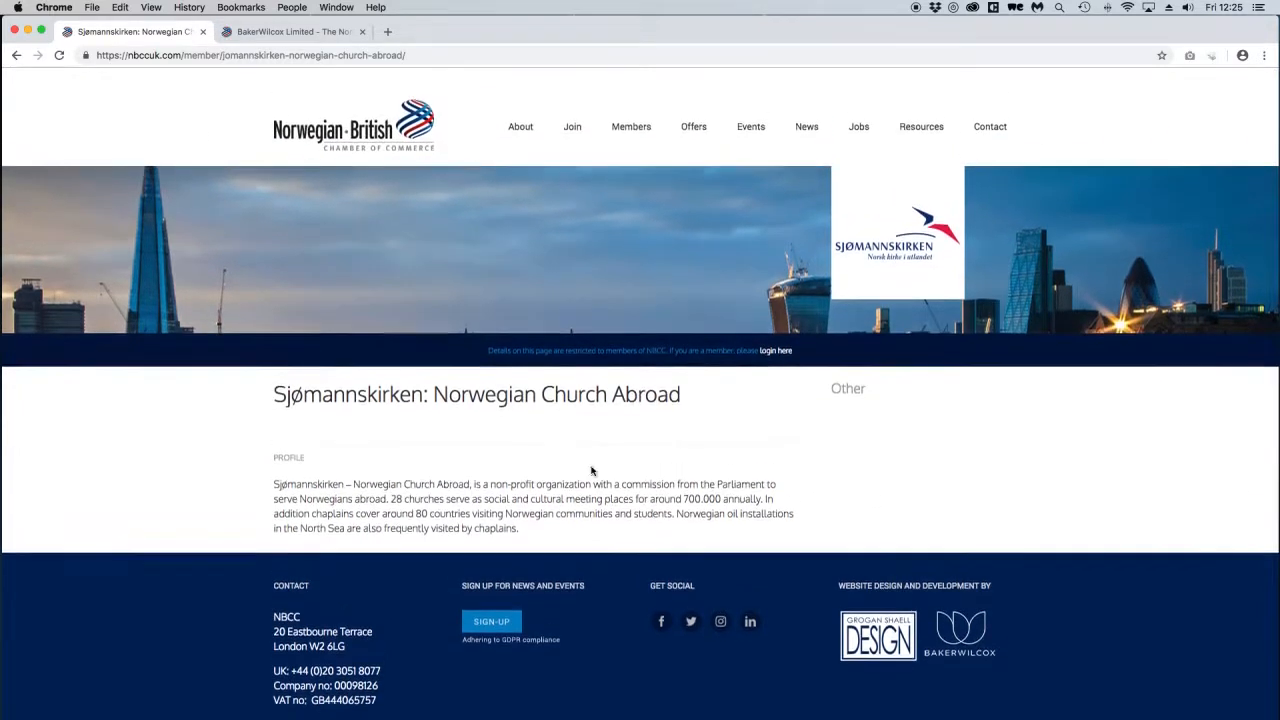
left_click(633, 108)
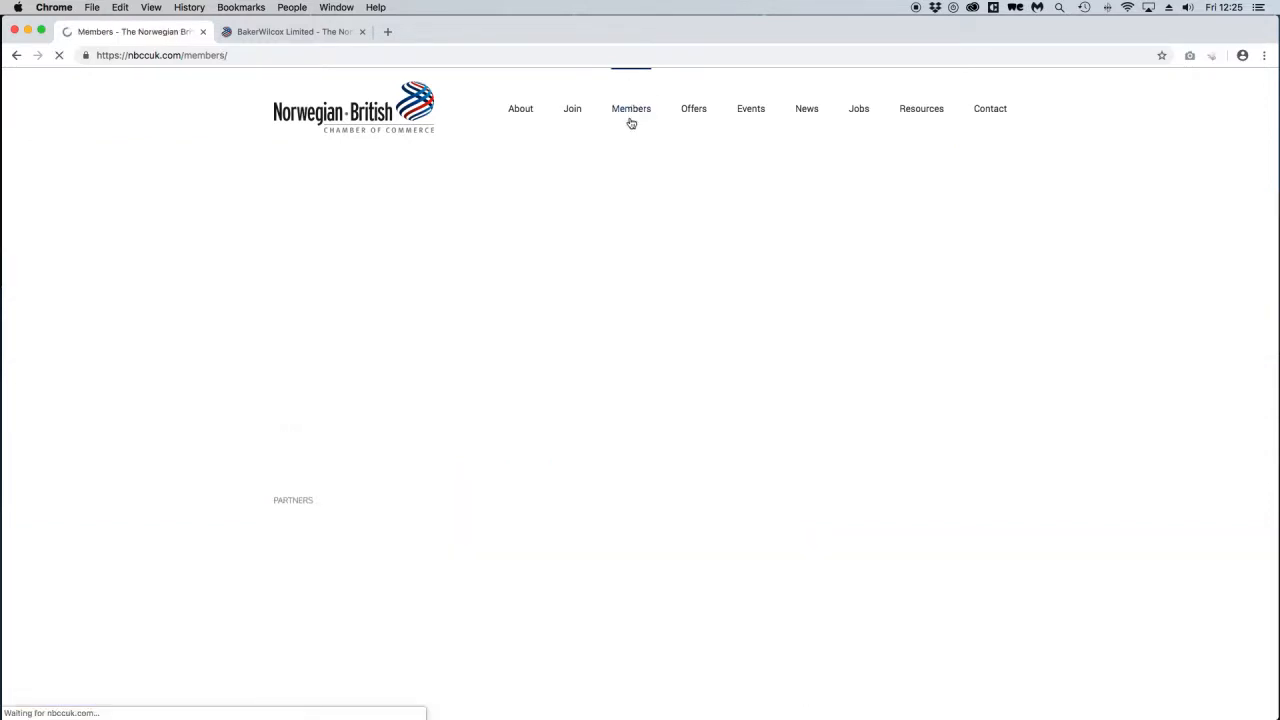
scroll(629, 330, "down", 2)
scroll(630, 334, "down", 4)
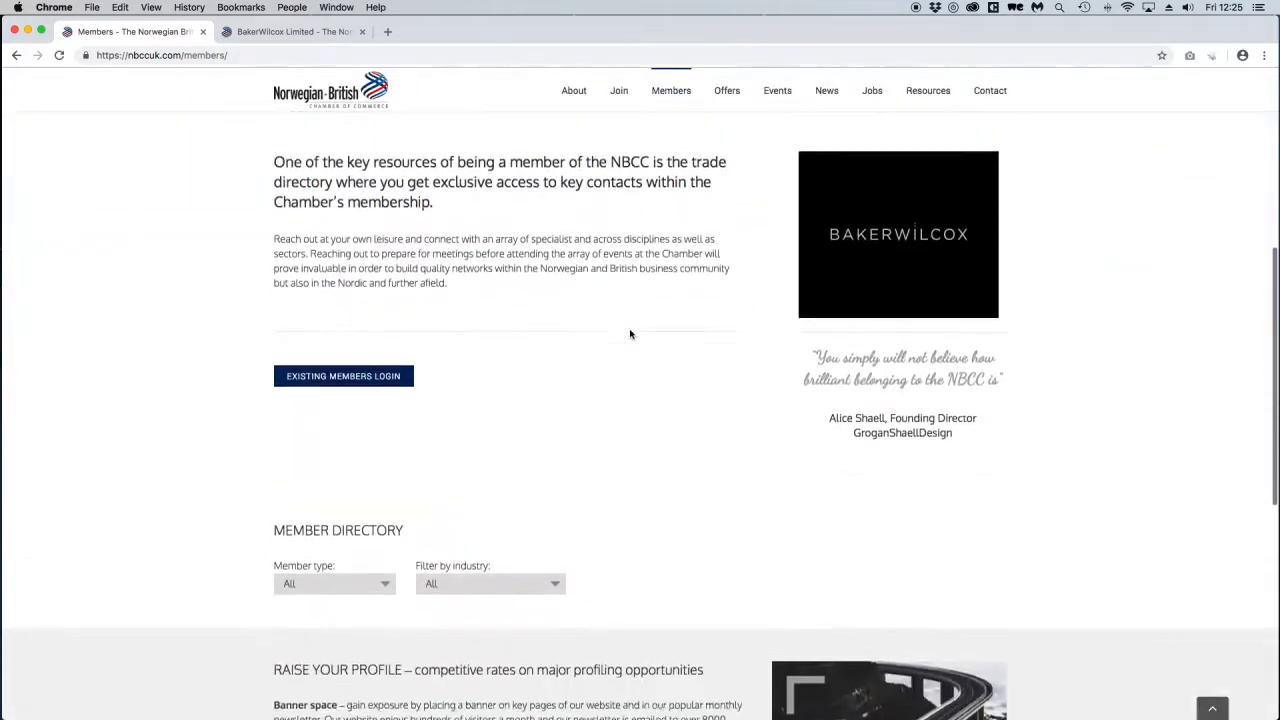
scroll(629, 334, "up", 2)
scroll(569, 331, "up", 1)
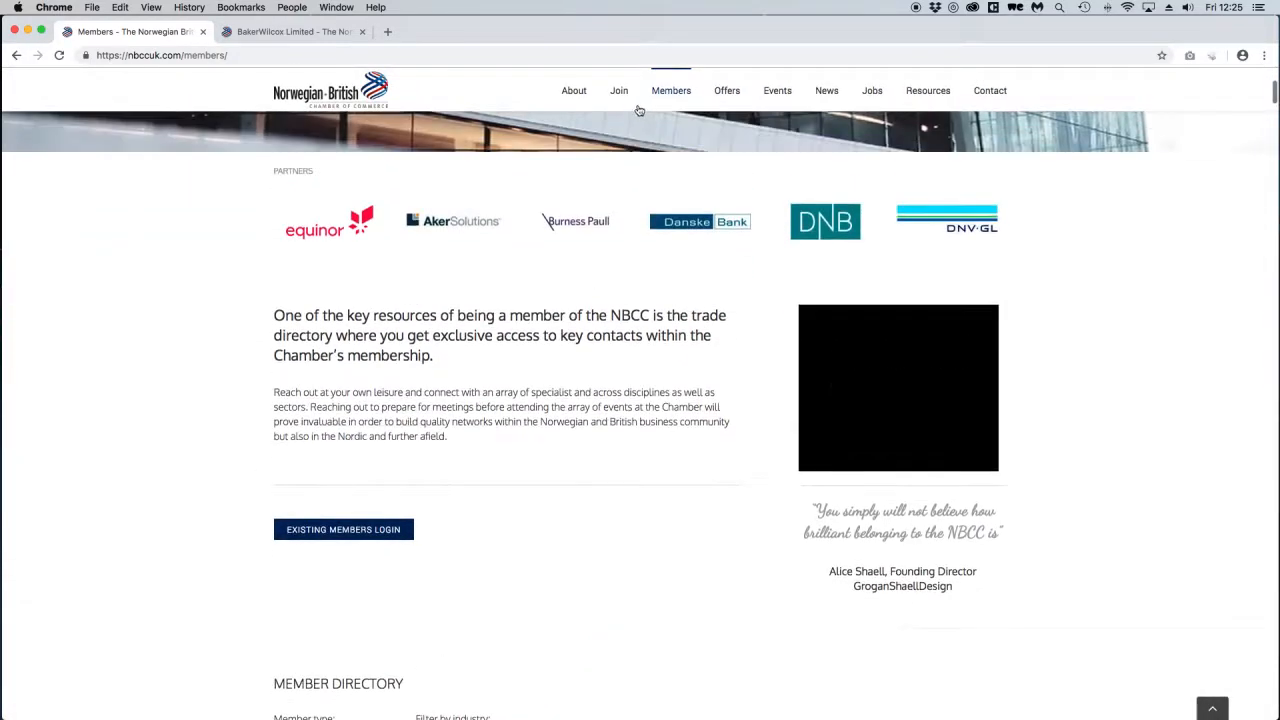
On the Existing Members Login page, enter the account username and the saved password.
left_click(333, 533)
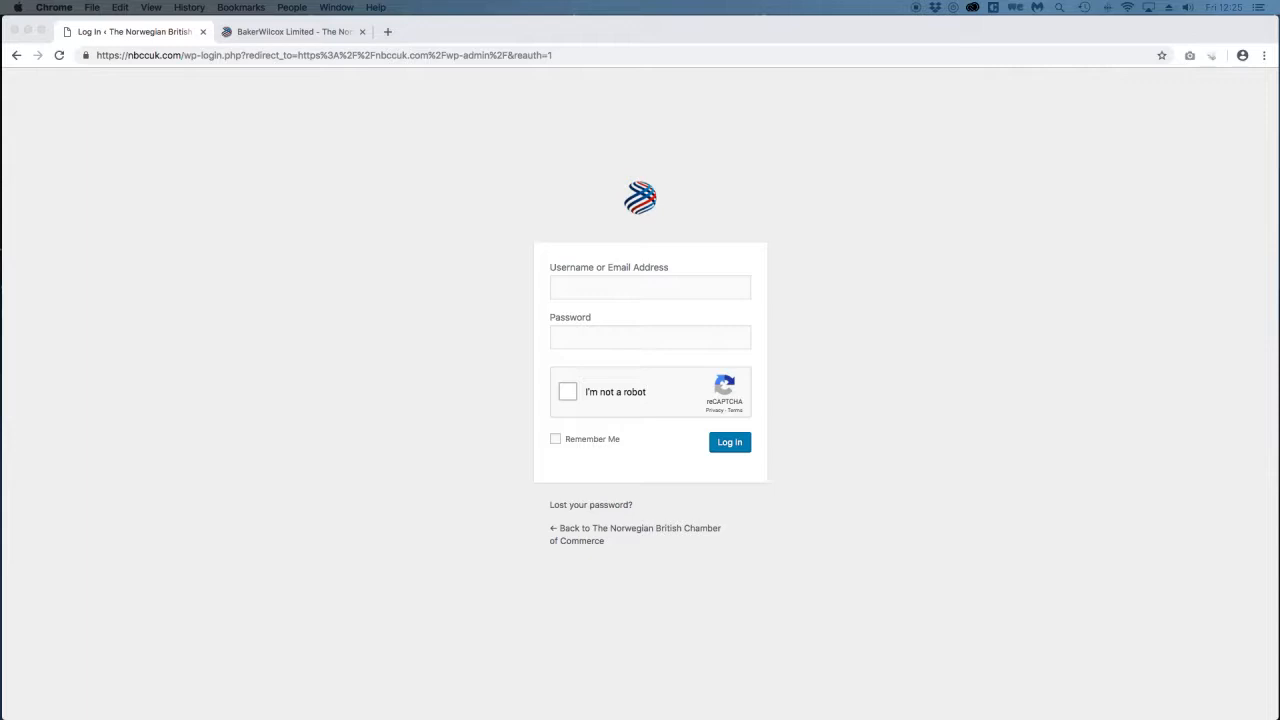
left_click(649, 289)
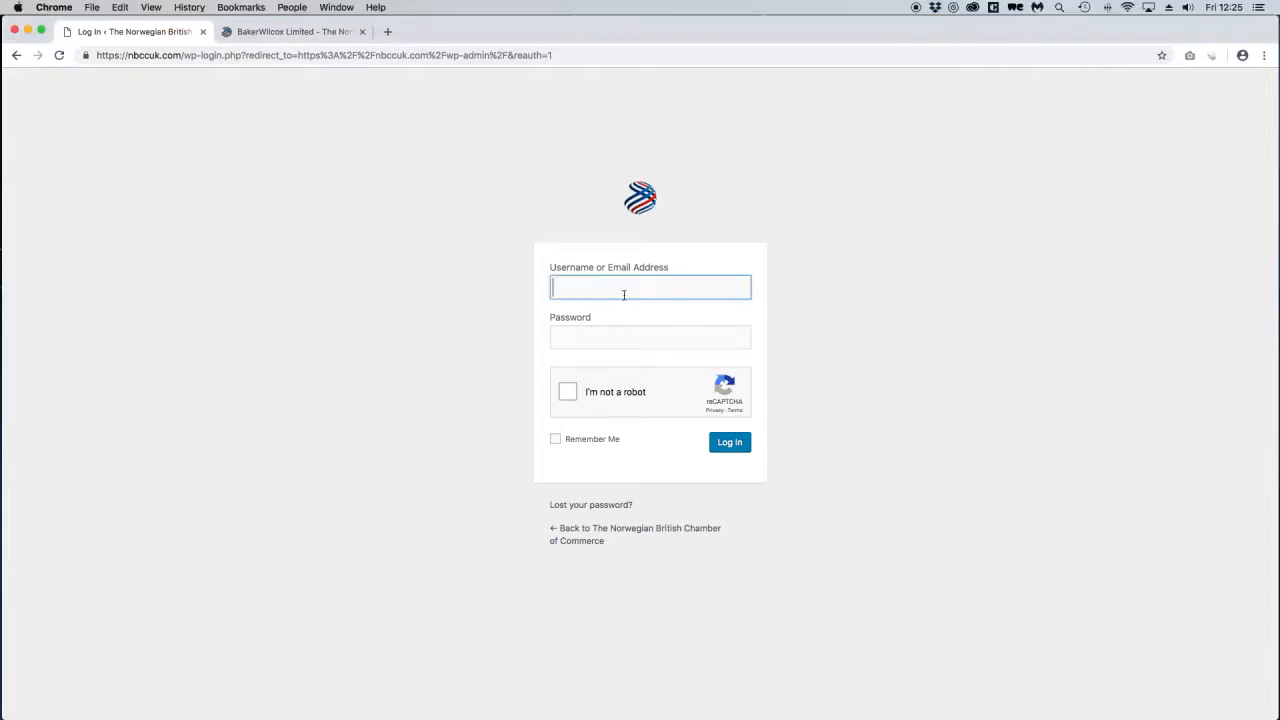
type("BakerWilcox")
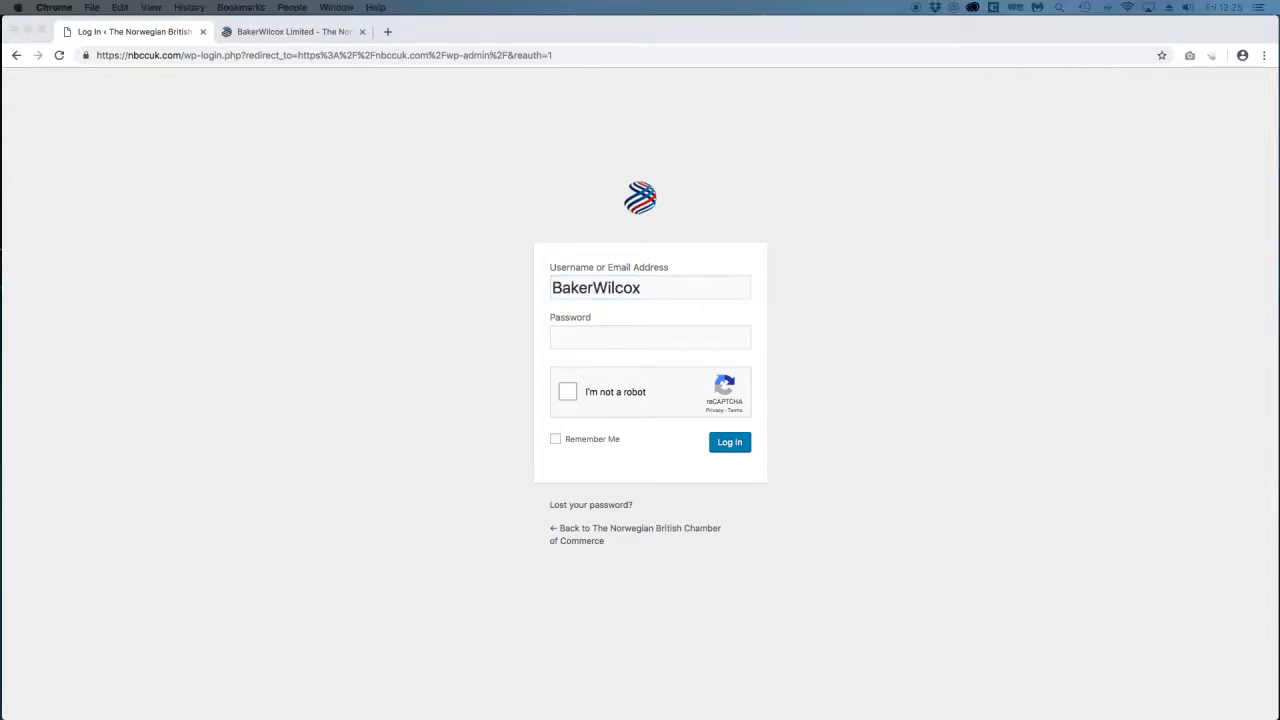
left_click(617, 337)
key("super+v")
Pass the reCAPTCHA crosswalk challenge and log in to the site admin.
left_click(568, 392)
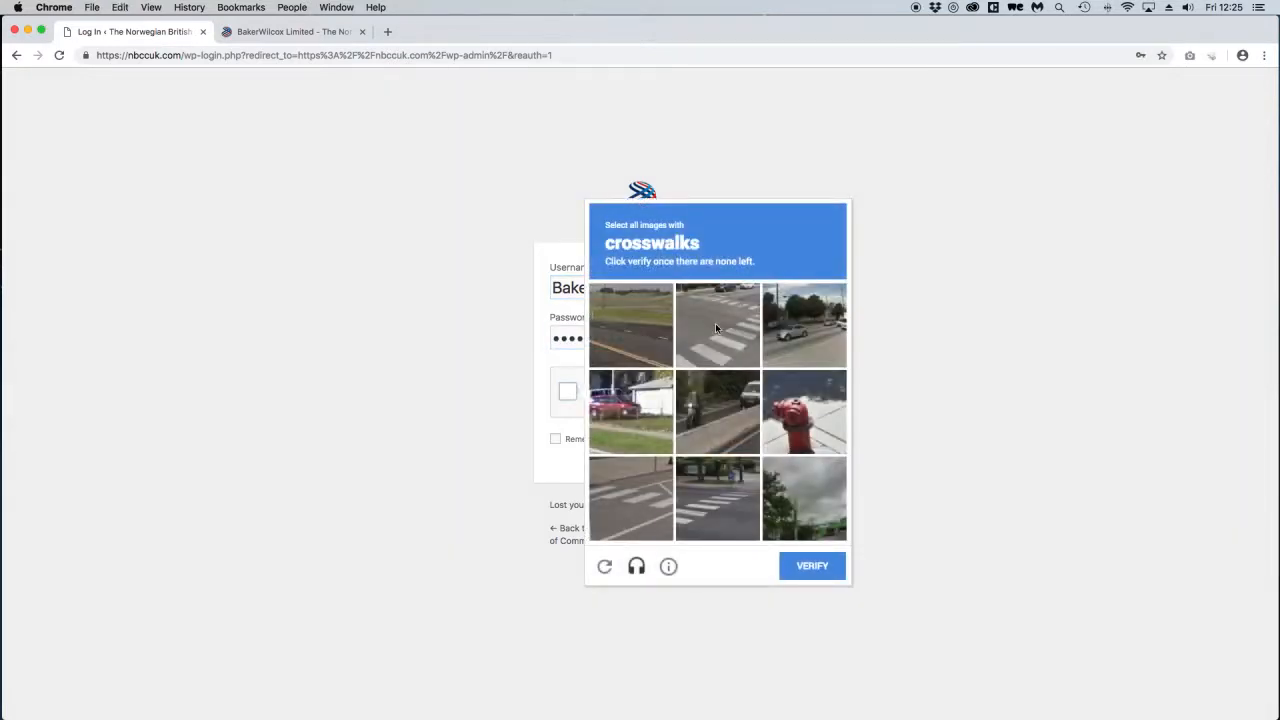
left_click(715, 327)
left_click(717, 498)
left_click(630, 498)
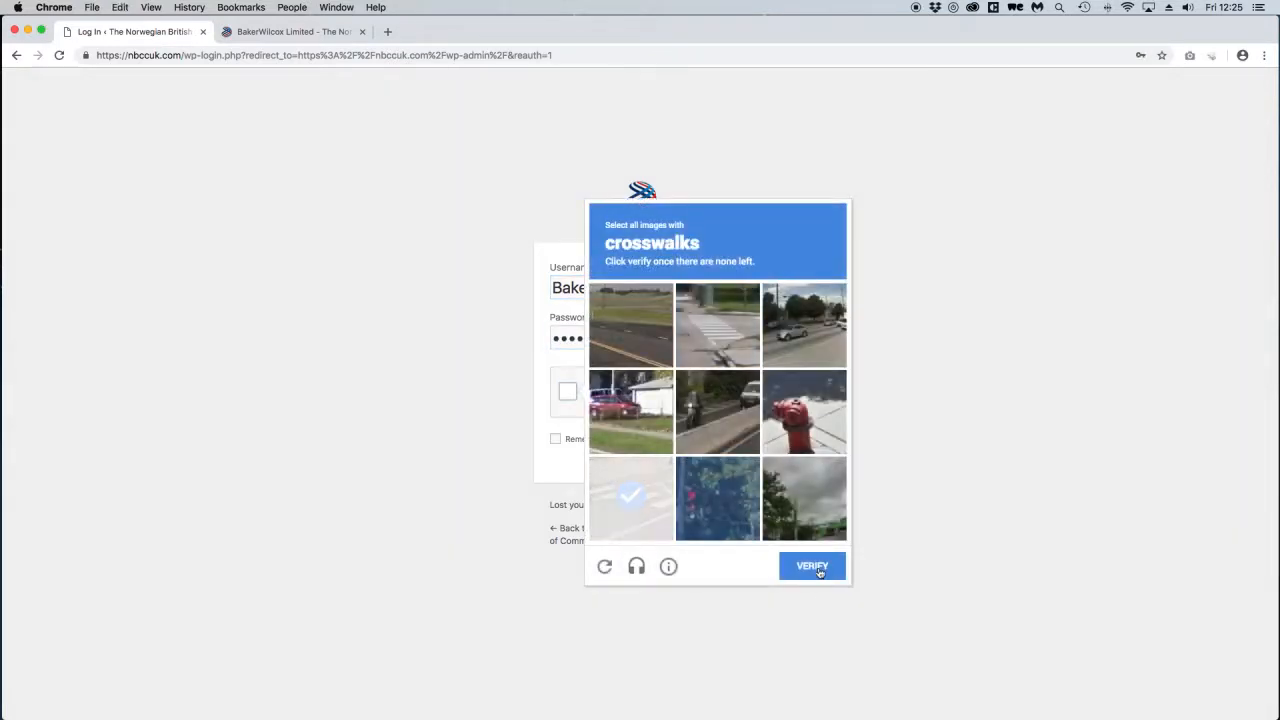
left_click(744, 366)
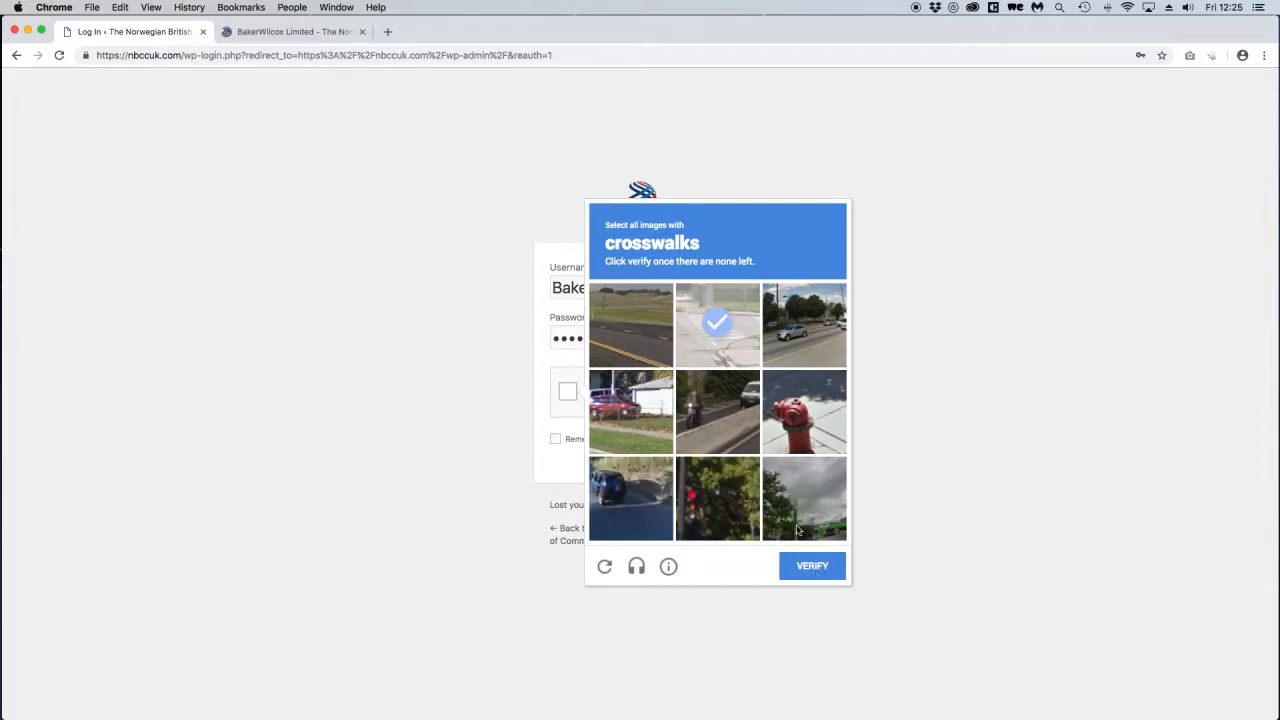
left_click(810, 567)
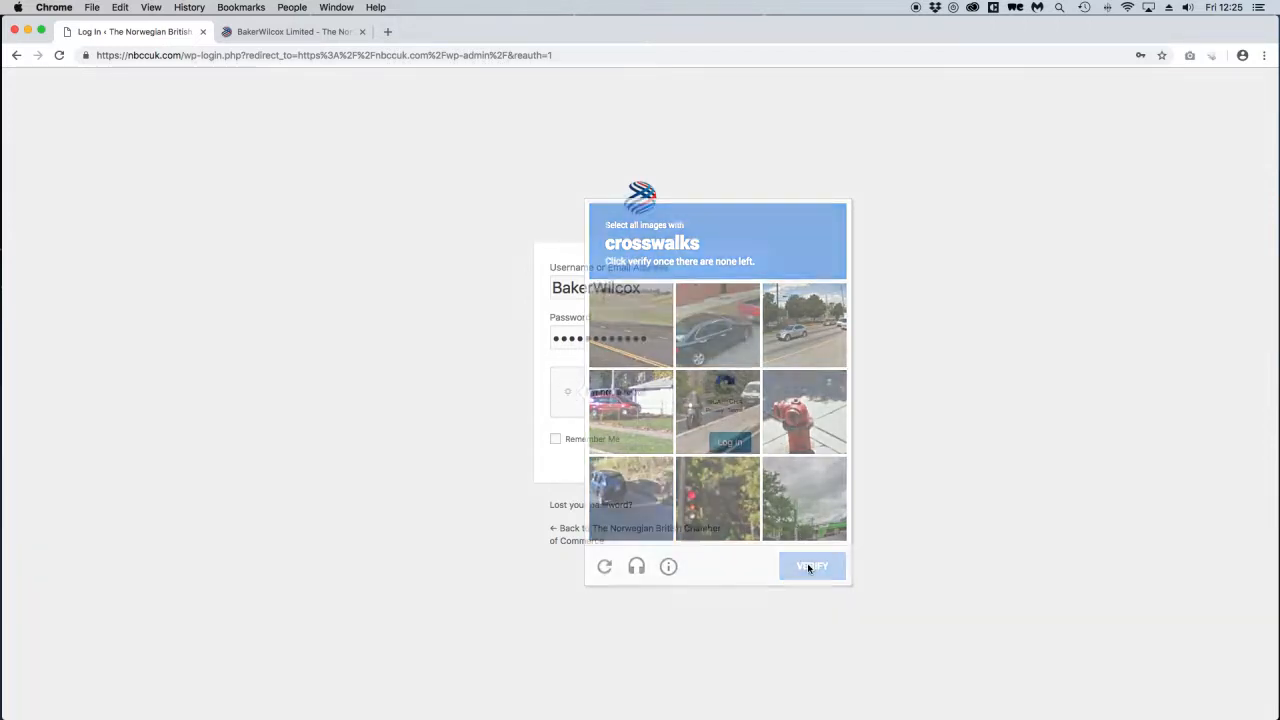
left_click(737, 449)
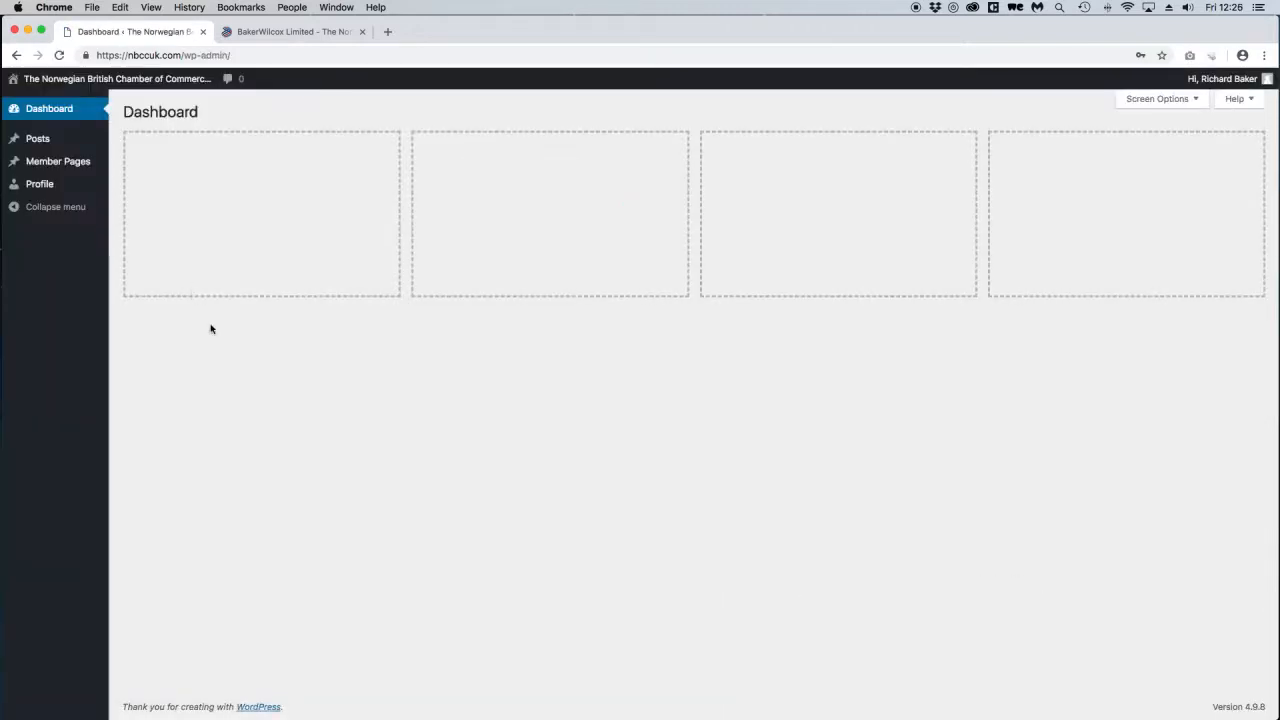
Open the admin Member Pages list, then go to the public Members directory.
left_click(58, 163)
left_click(288, 33)
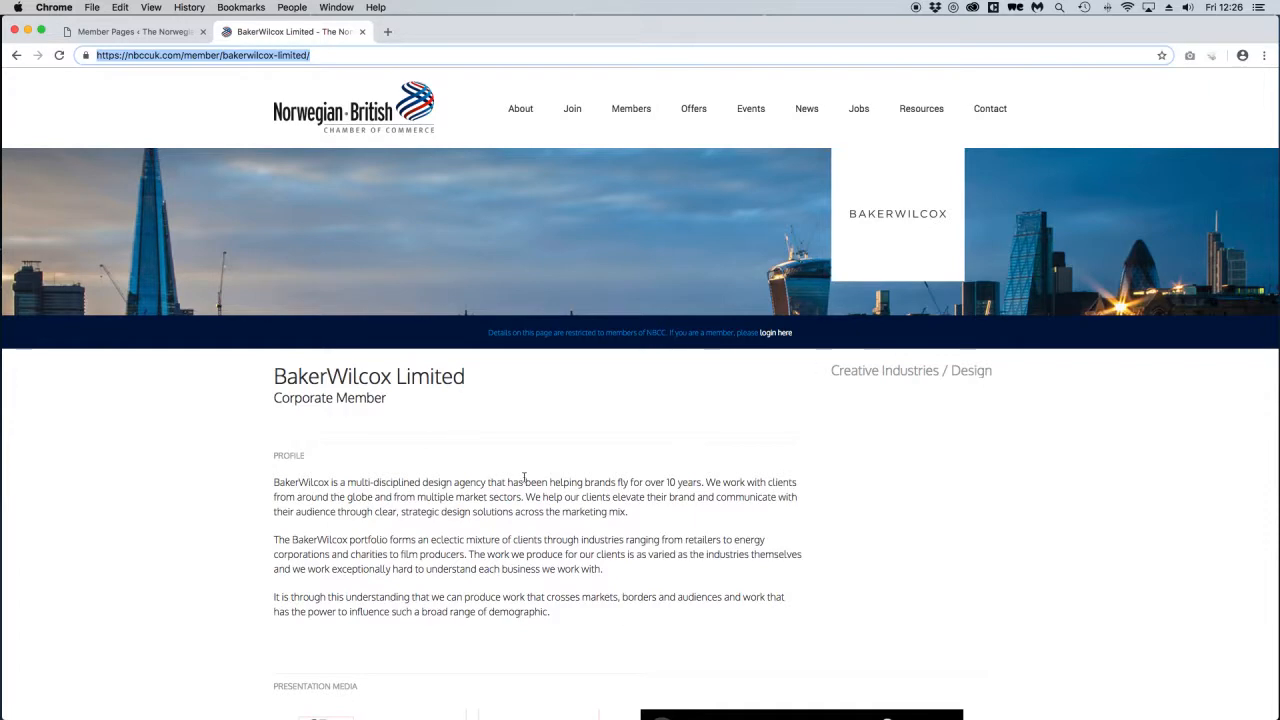
scroll(535, 470, "down", 3)
scroll(535, 470, "up", 3)
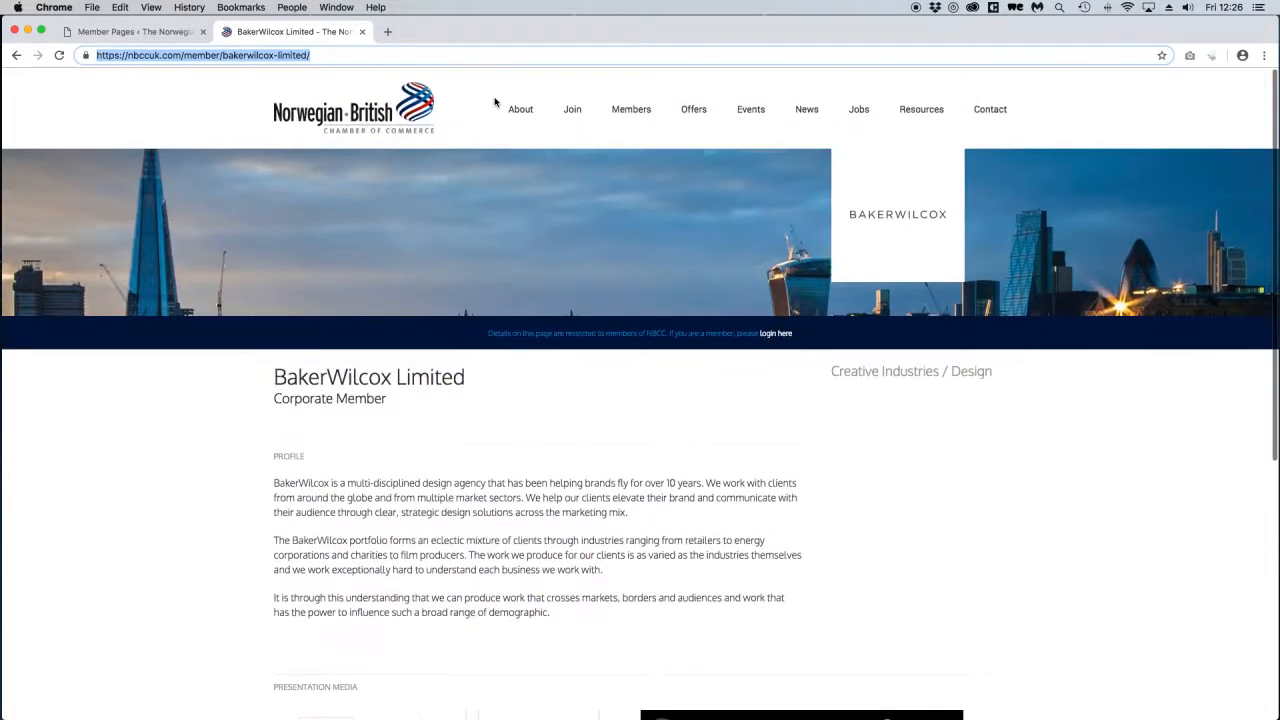
left_click(661, 109)
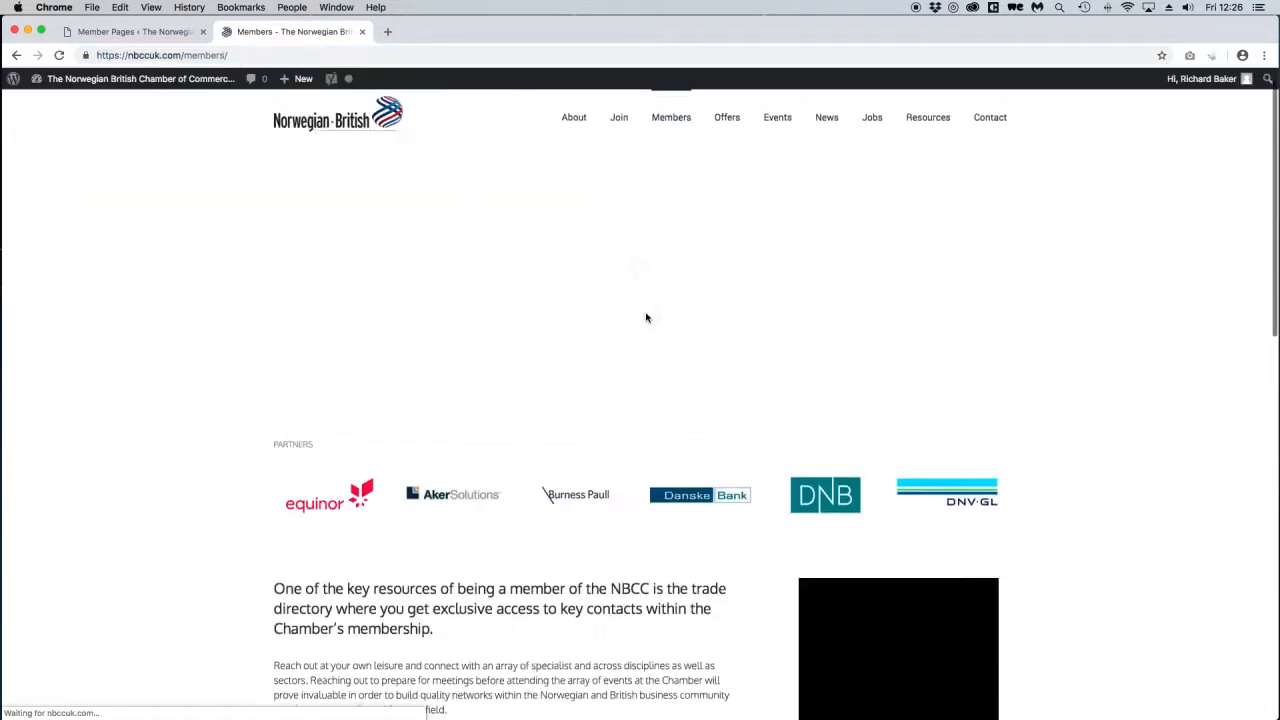
Scroll through the Members directory to find the BakerWilcox Limited card.
scroll(646, 317, "down", 6)
scroll(649, 369, "down", 5)
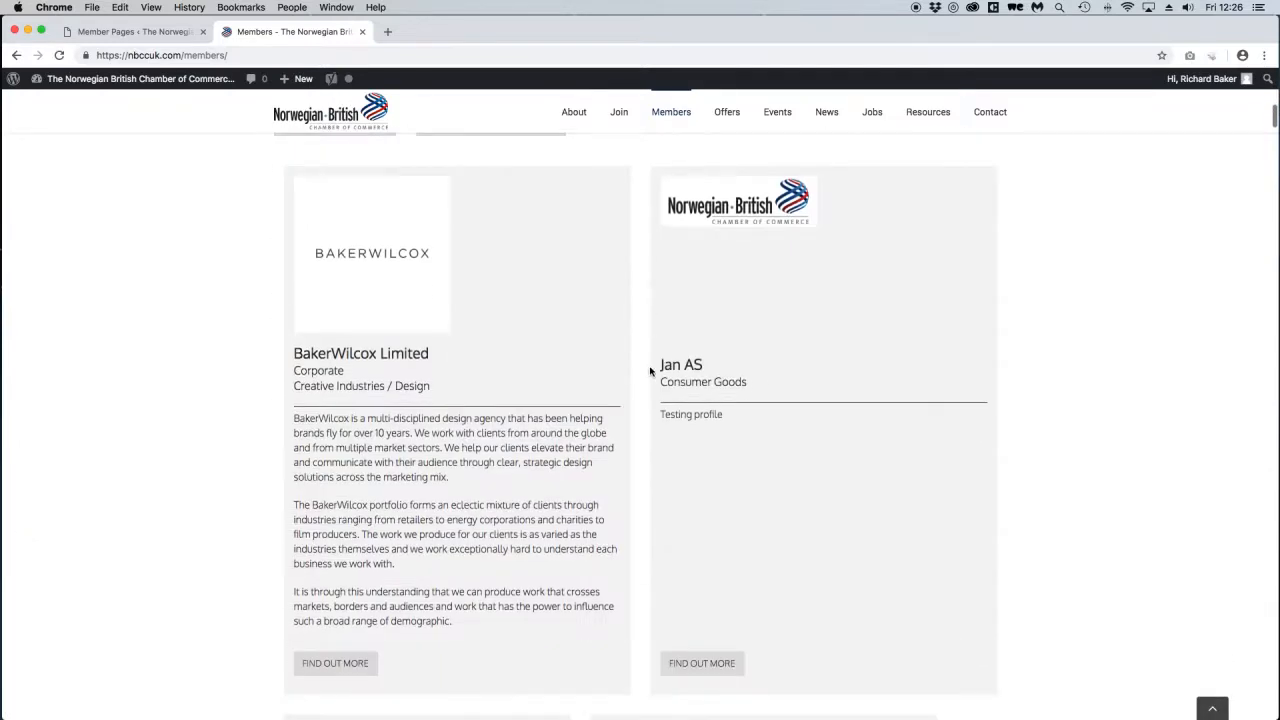
scroll(527, 487, "up", 2)
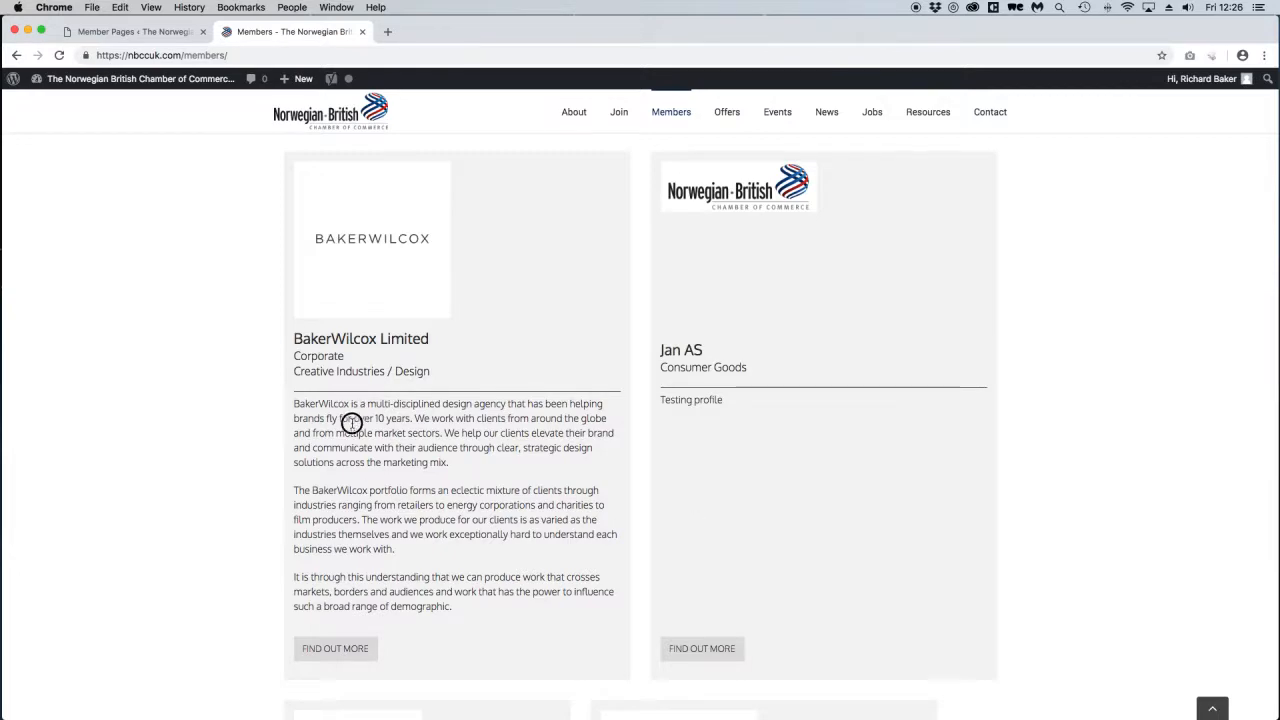
left_click_drag(351, 421, 354, 469)
left_click(549, 495)
scroll(549, 495, "down", 5)
left_click_drag(707, 471, 699, 513)
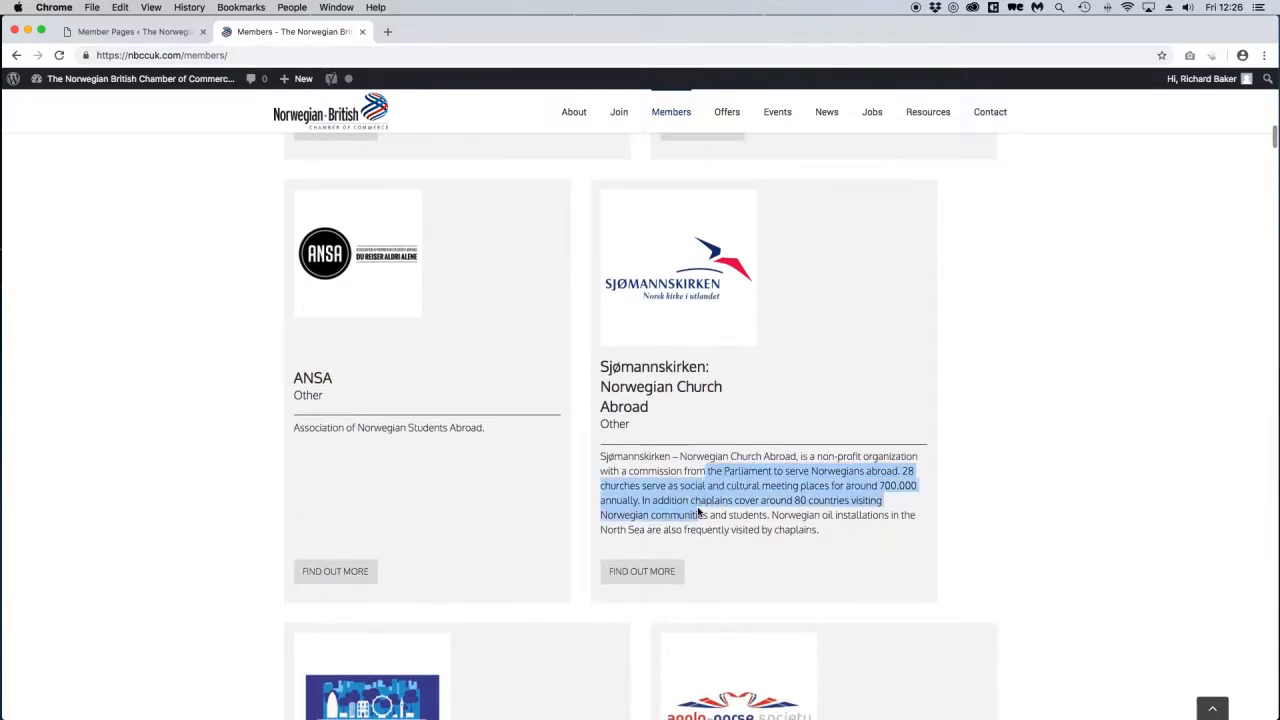
left_click(699, 513)
scroll(699, 513, "down", 1)
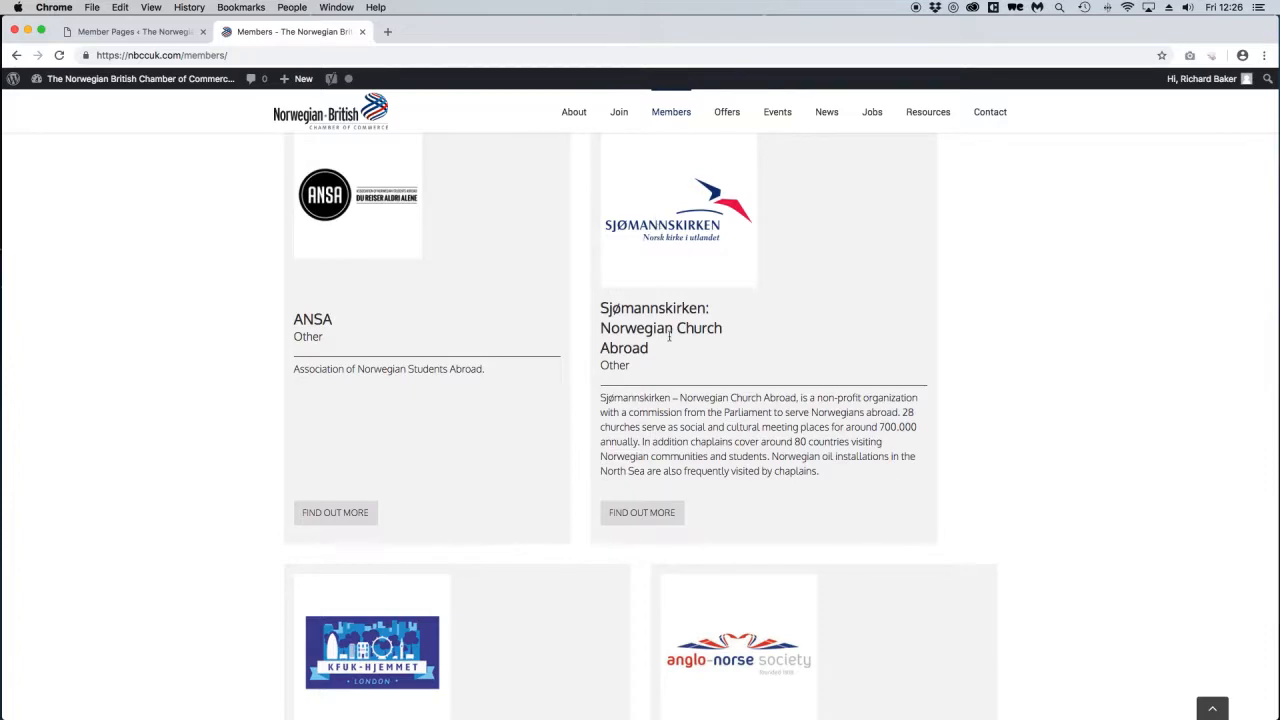
scroll(640, 330, "up", 5)
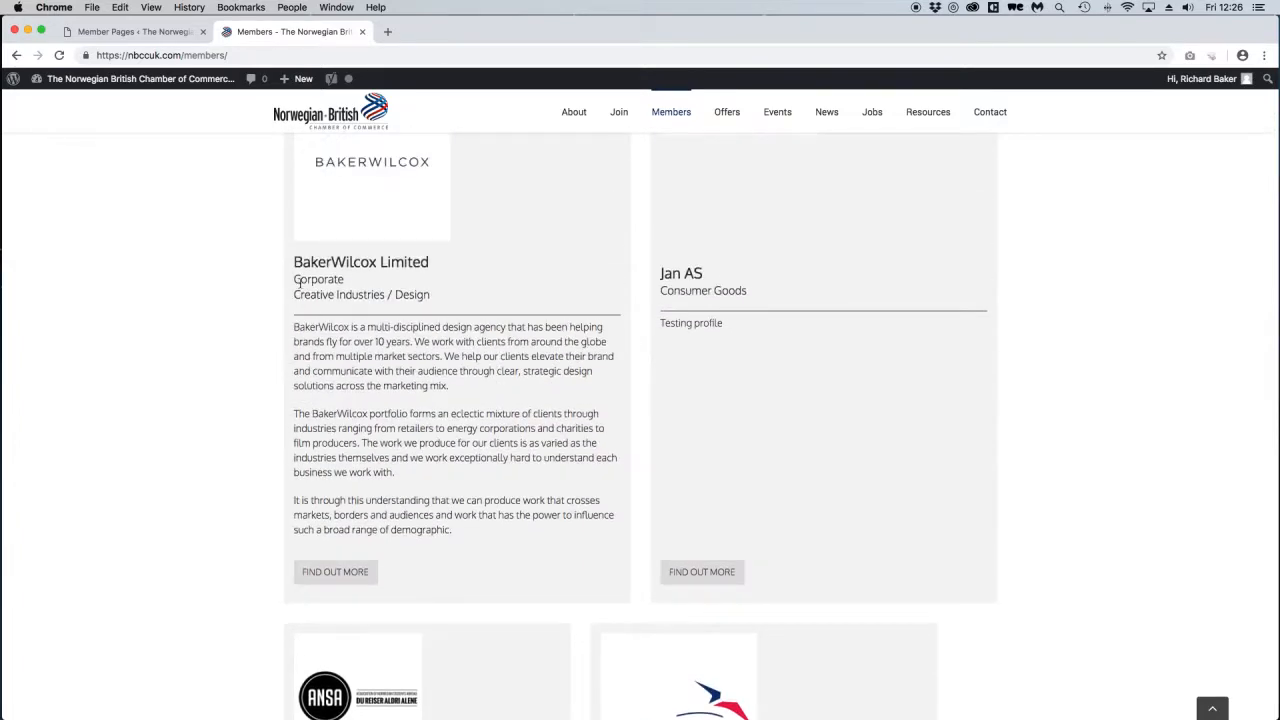
Open the BakerWilcox Limited profile via FIND OUT MORE, then return to the admin Member Pages list.
left_click_drag(298, 283, 391, 295)
left_click(326, 280)
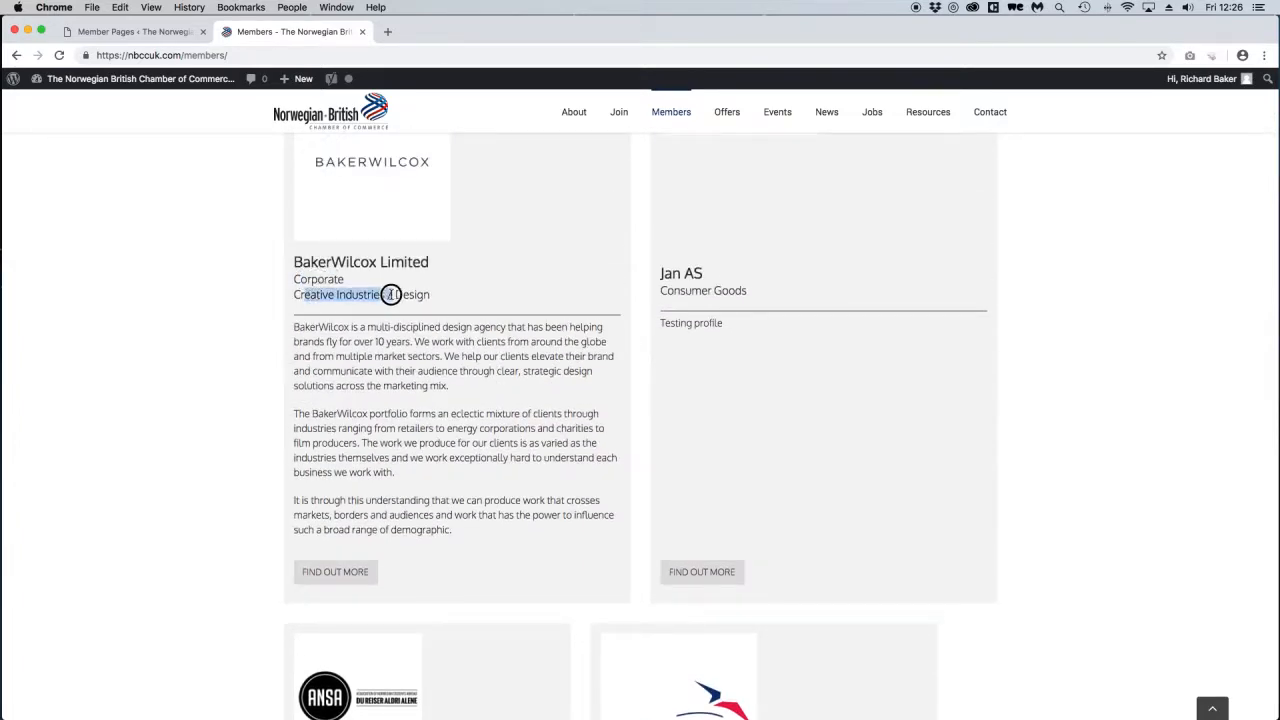
left_click(389, 295)
left_click(345, 570)
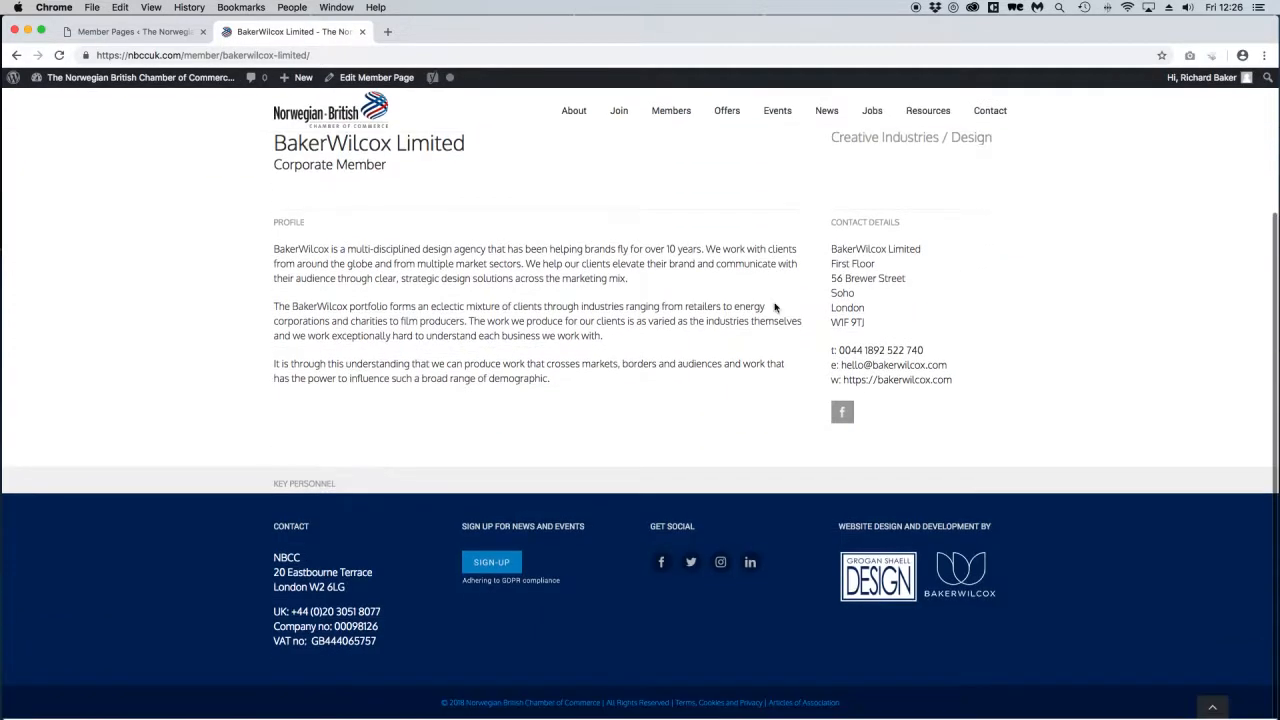
scroll(775, 305, "down", 3)
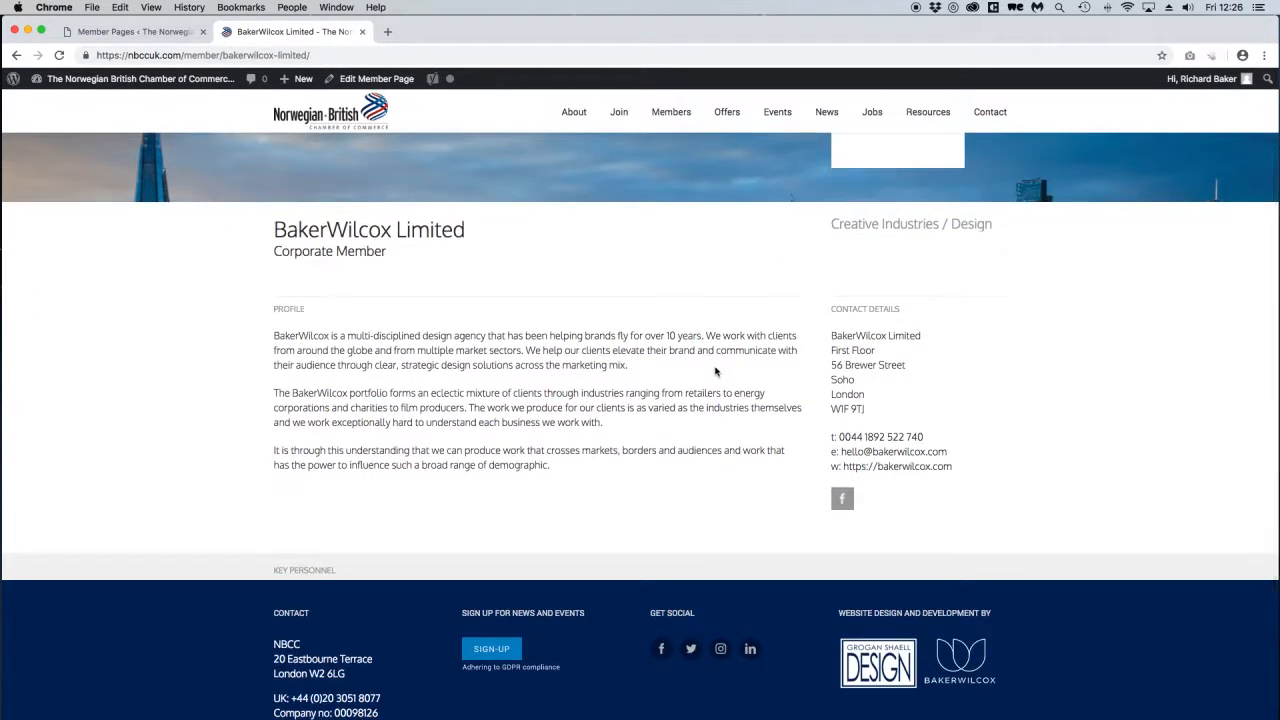
left_click(133, 30)
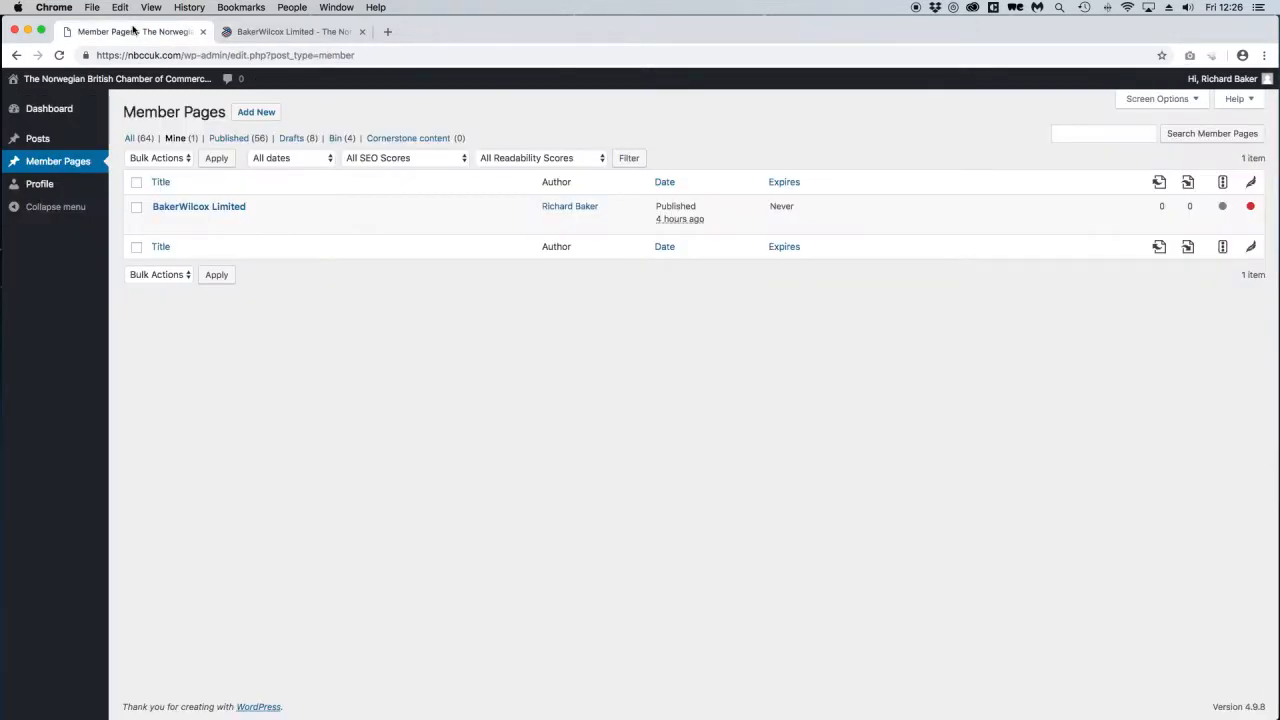
Open BakerWilcox Limited from the Member Pages list on the Edit Member Page screen.
left_click(193, 209)
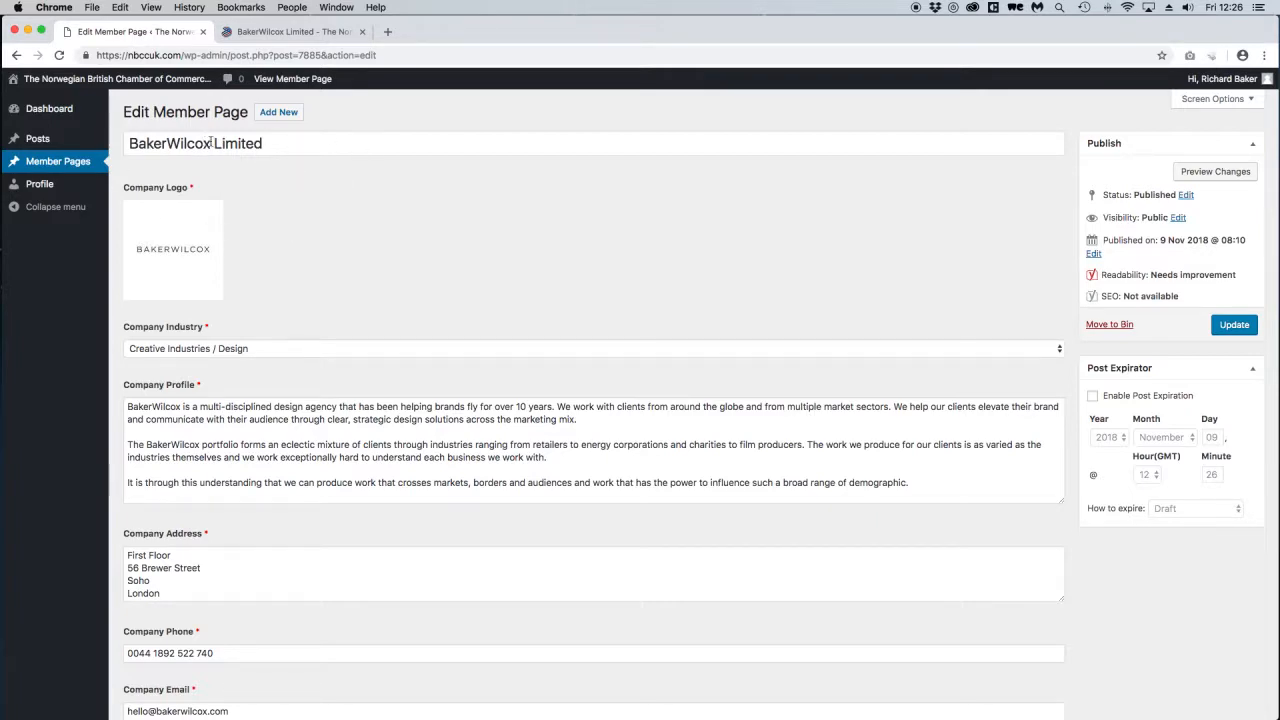
key("ctrl+Tab")
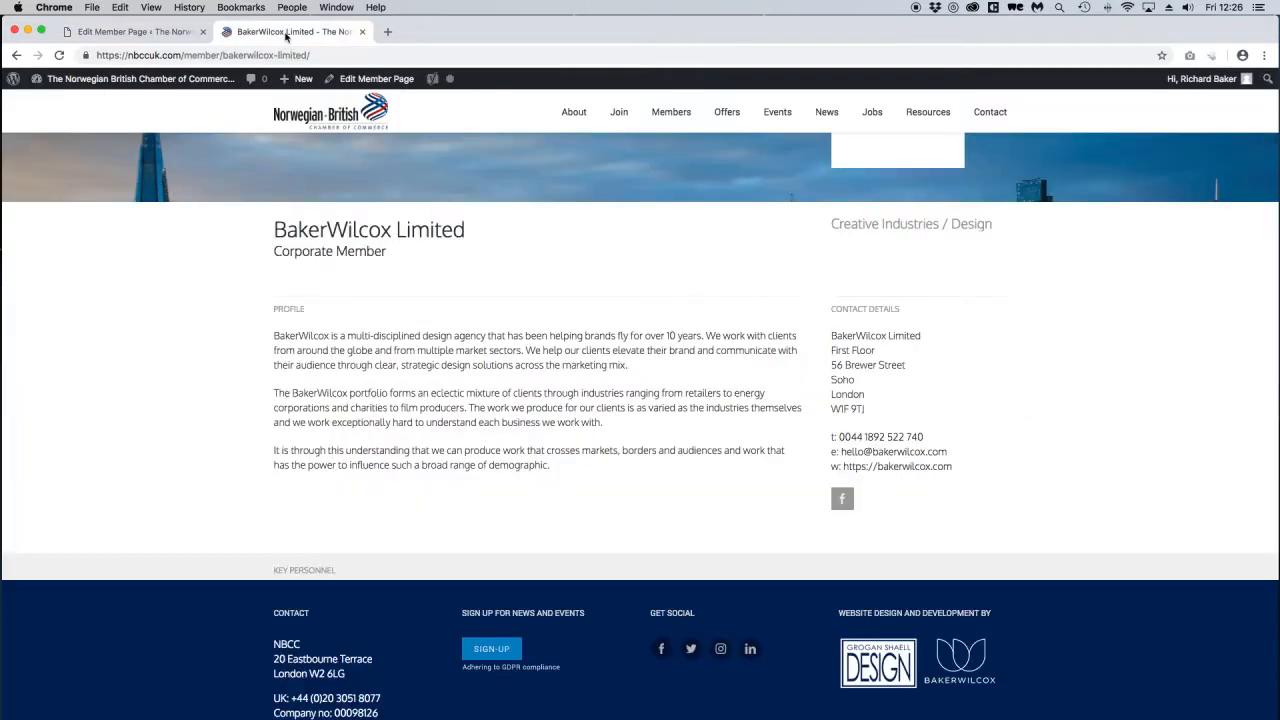
key("ctrl+shift+Tab")
triple_click(210, 143)
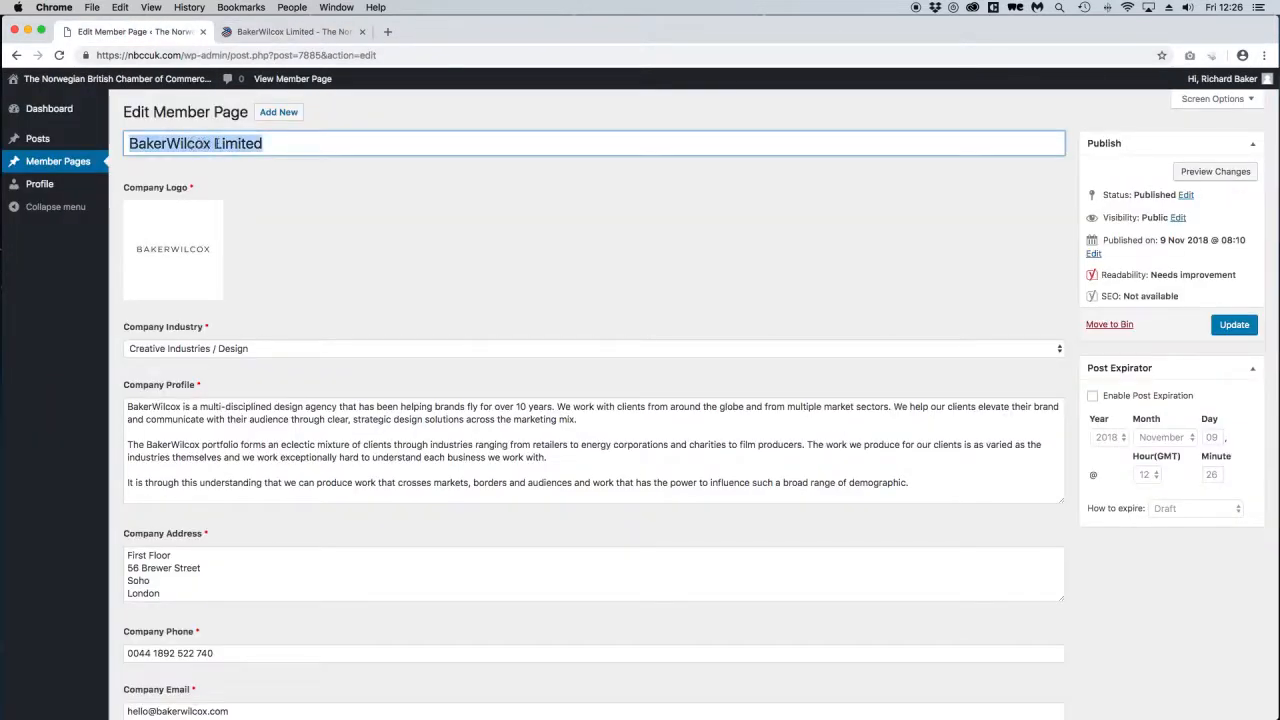
left_click(306, 309)
scroll(185, 252, "down", 2)
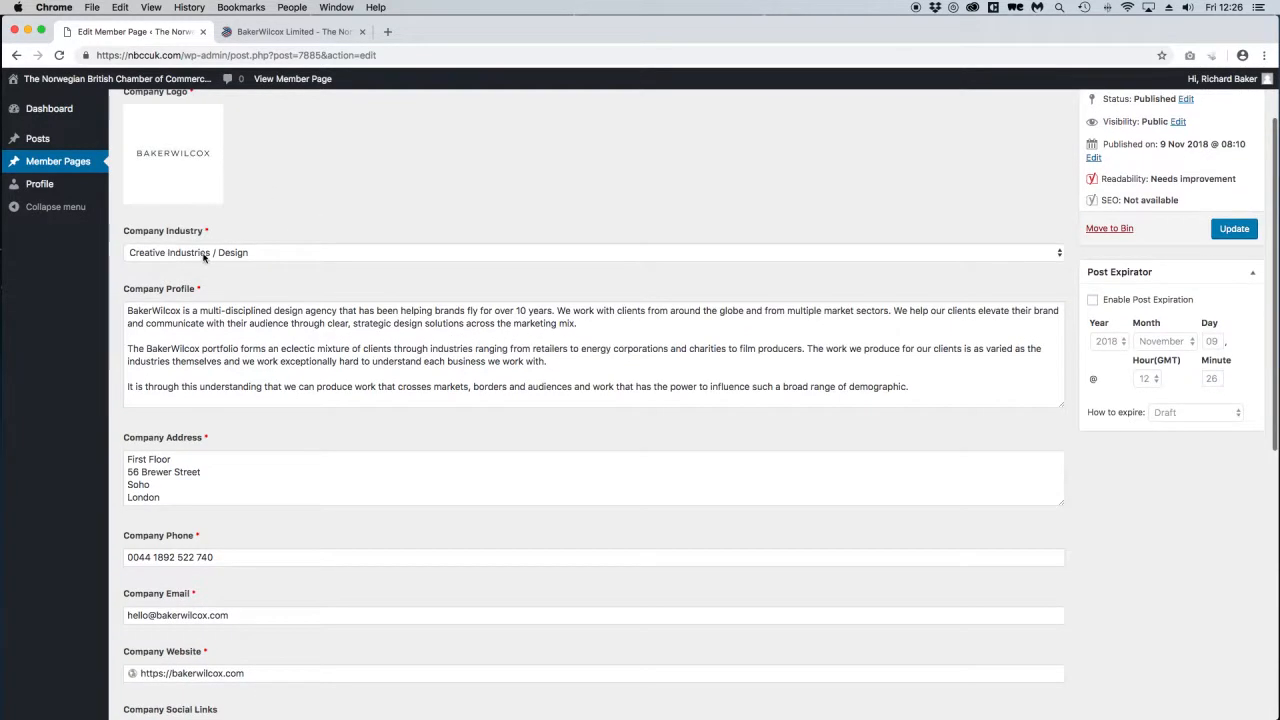
left_click(294, 31)
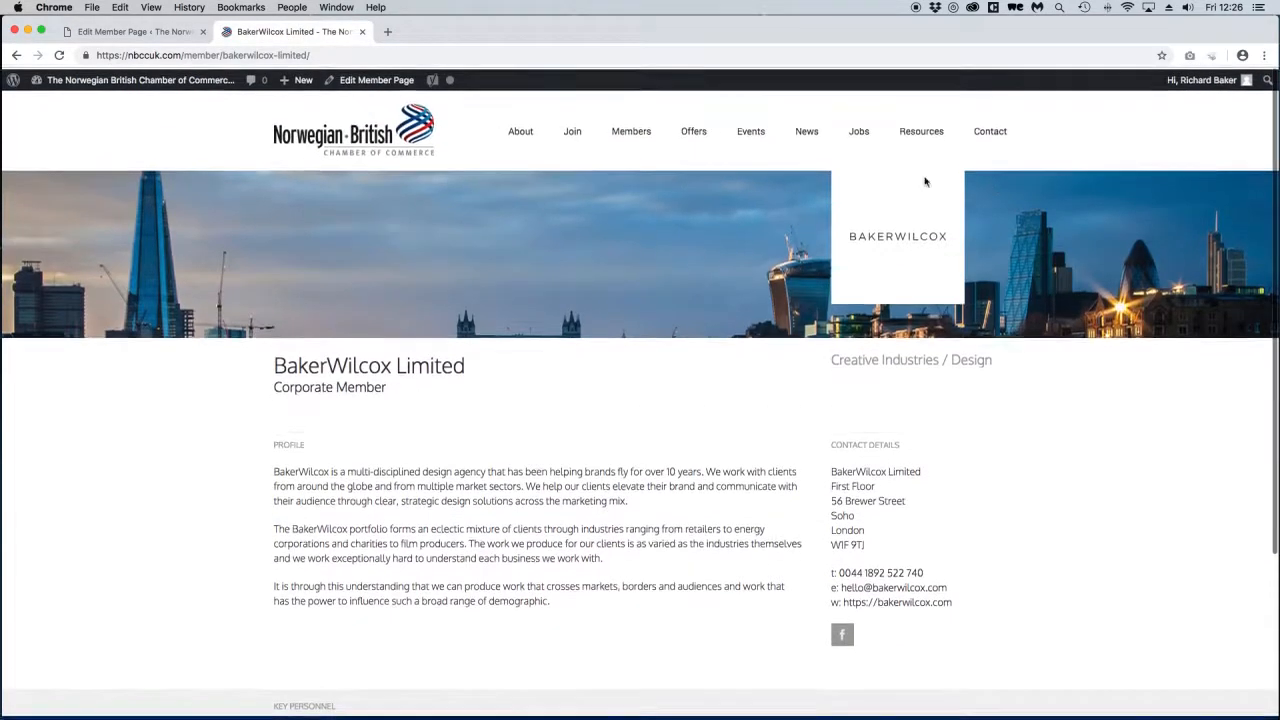
left_click(135, 31)
left_click(215, 253)
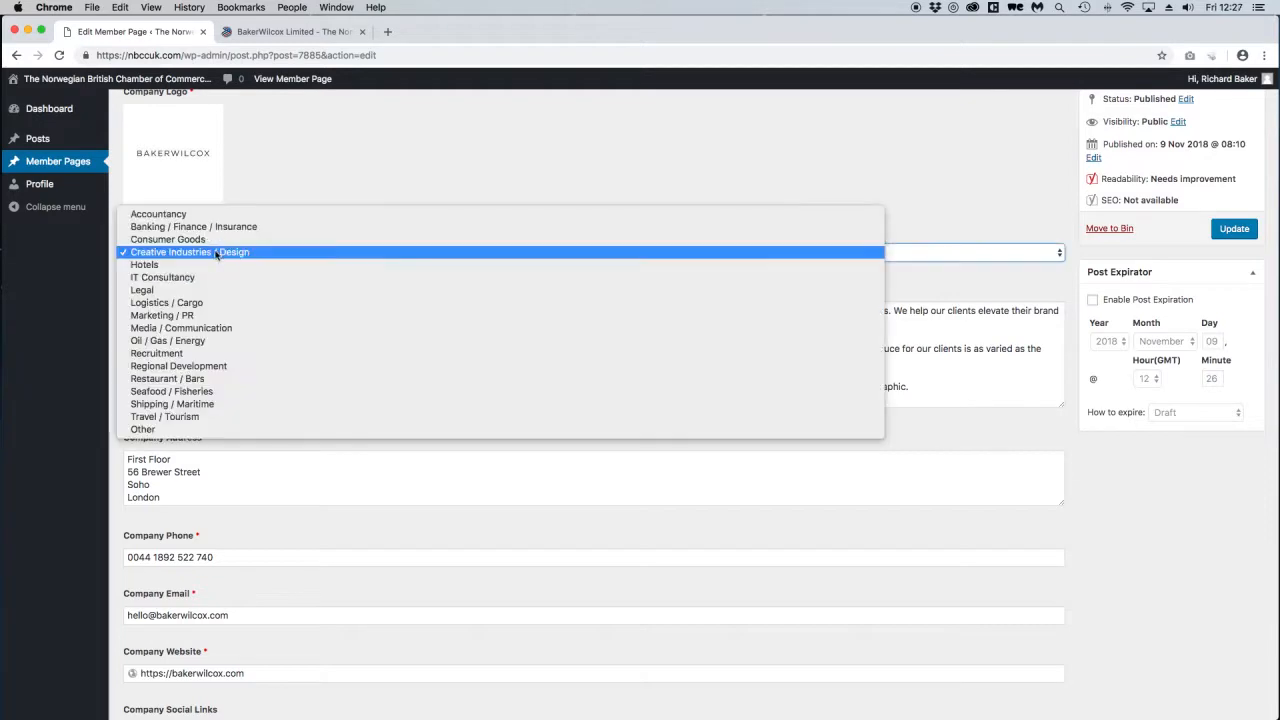
left_click(186, 252)
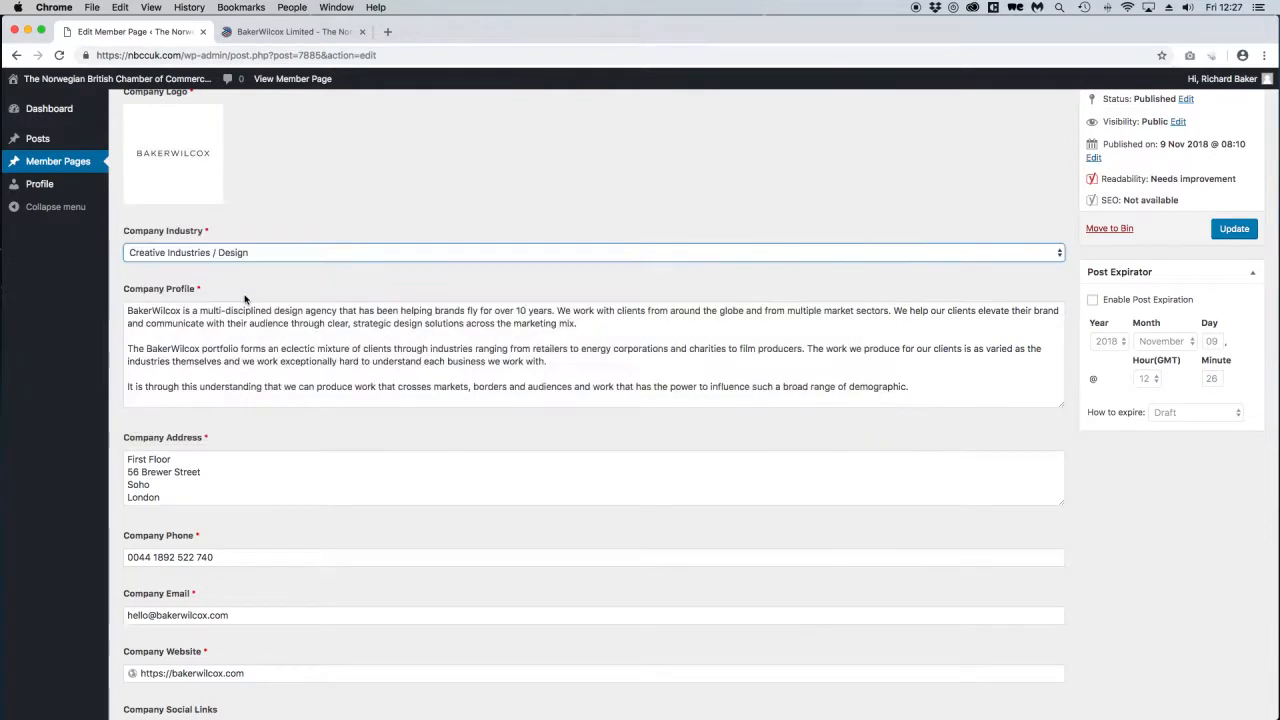
scroll(245, 298, "down", 3)
left_click_drag(134, 252, 171, 314)
left_click(258, 313)
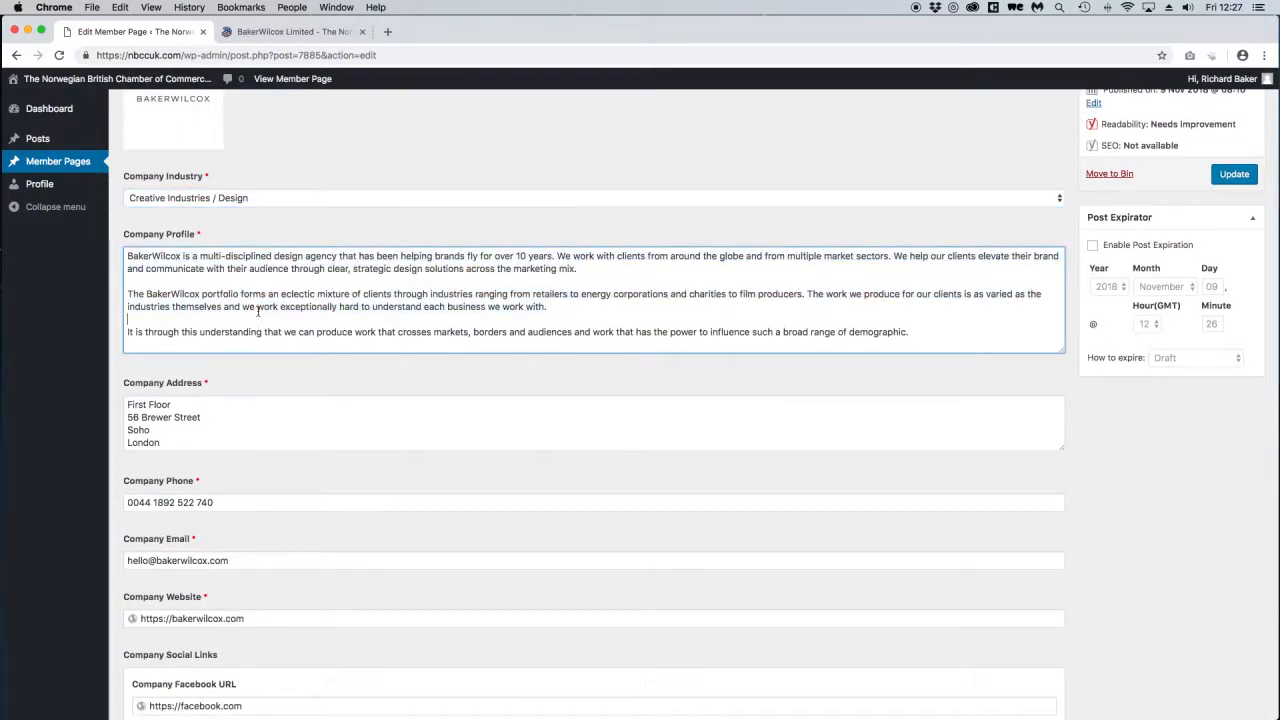
scroll(258, 313, "down", 2)
left_click_drag(257, 309, 170, 323)
scroll(204, 403, "down", 1)
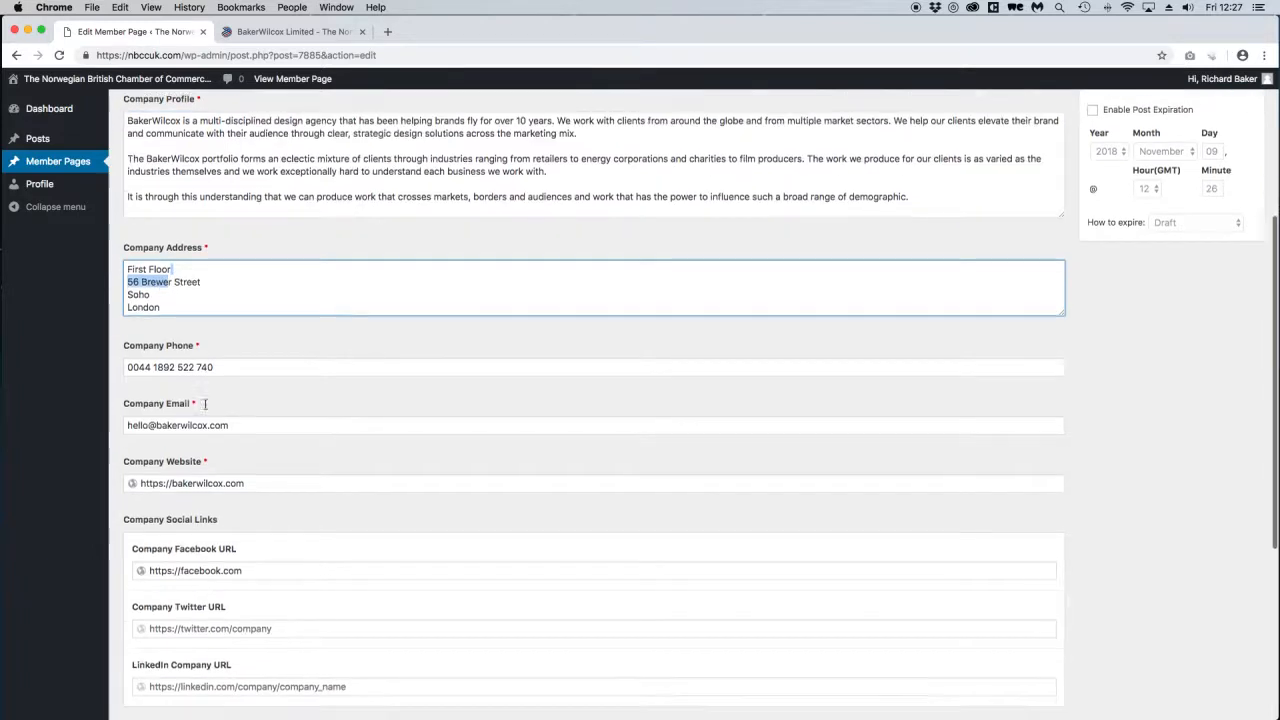
scroll(204, 403, "down", 5)
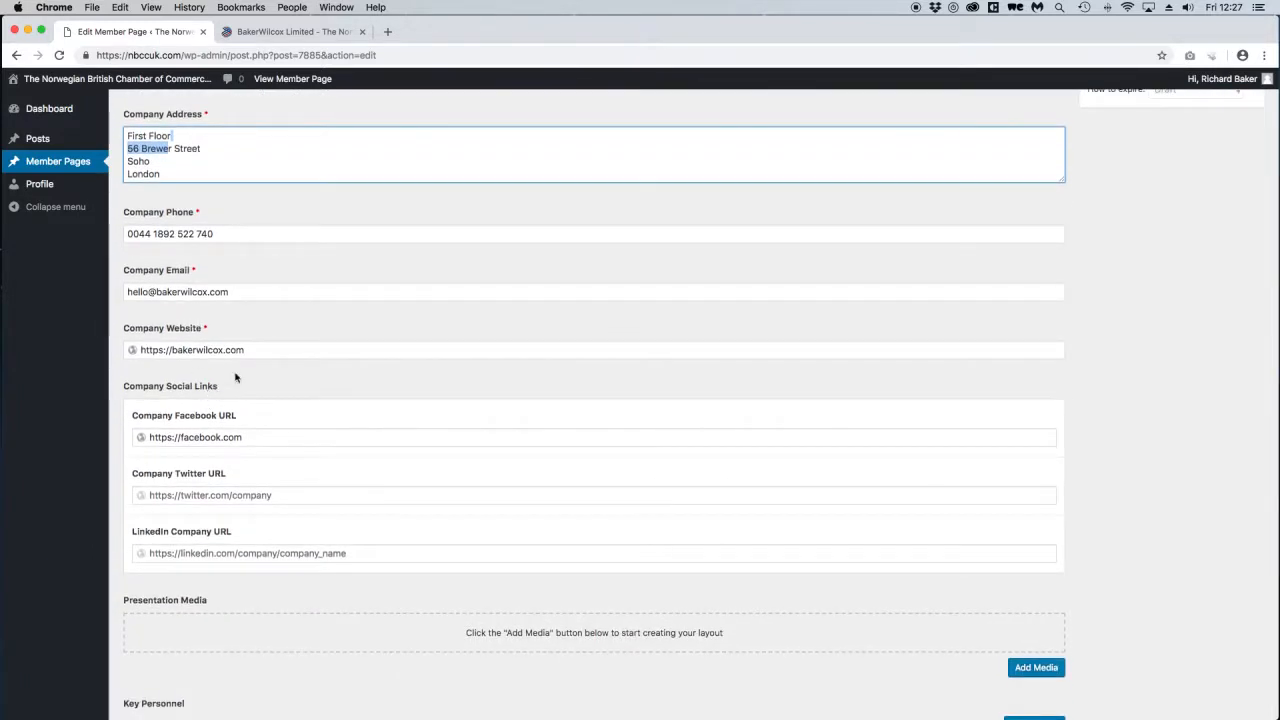
left_click(267, 438)
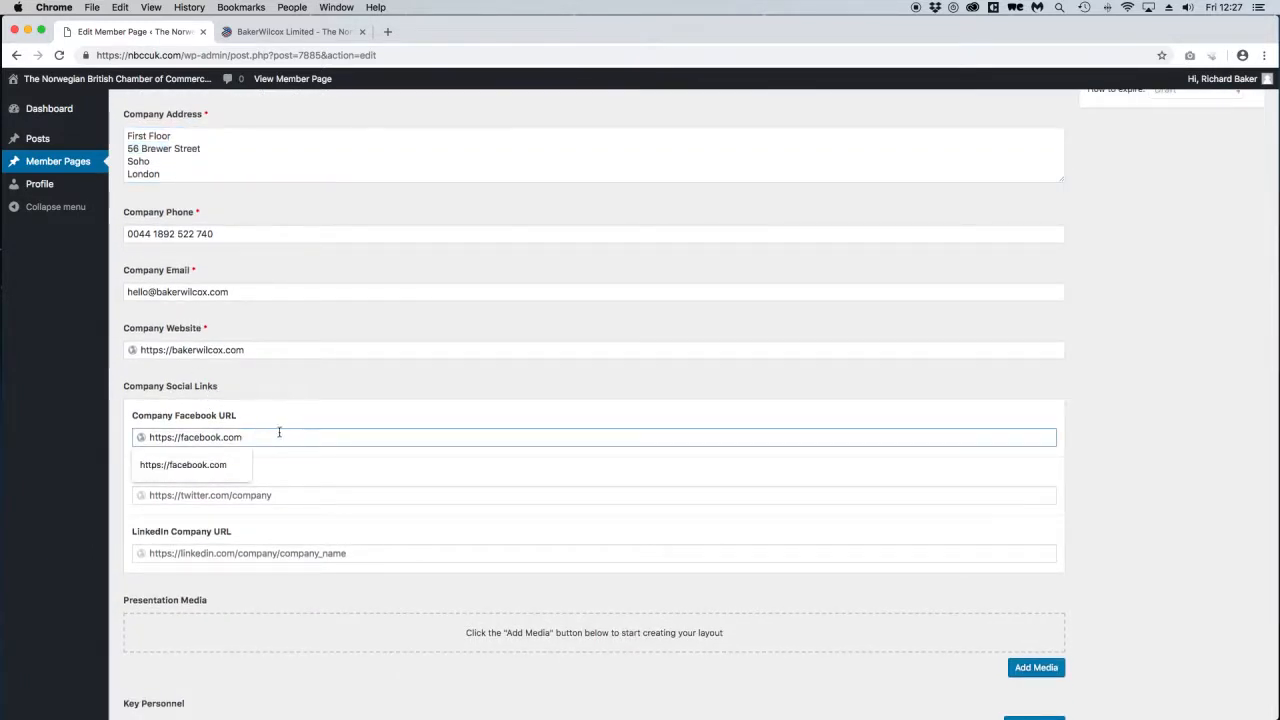
left_click(330, 609)
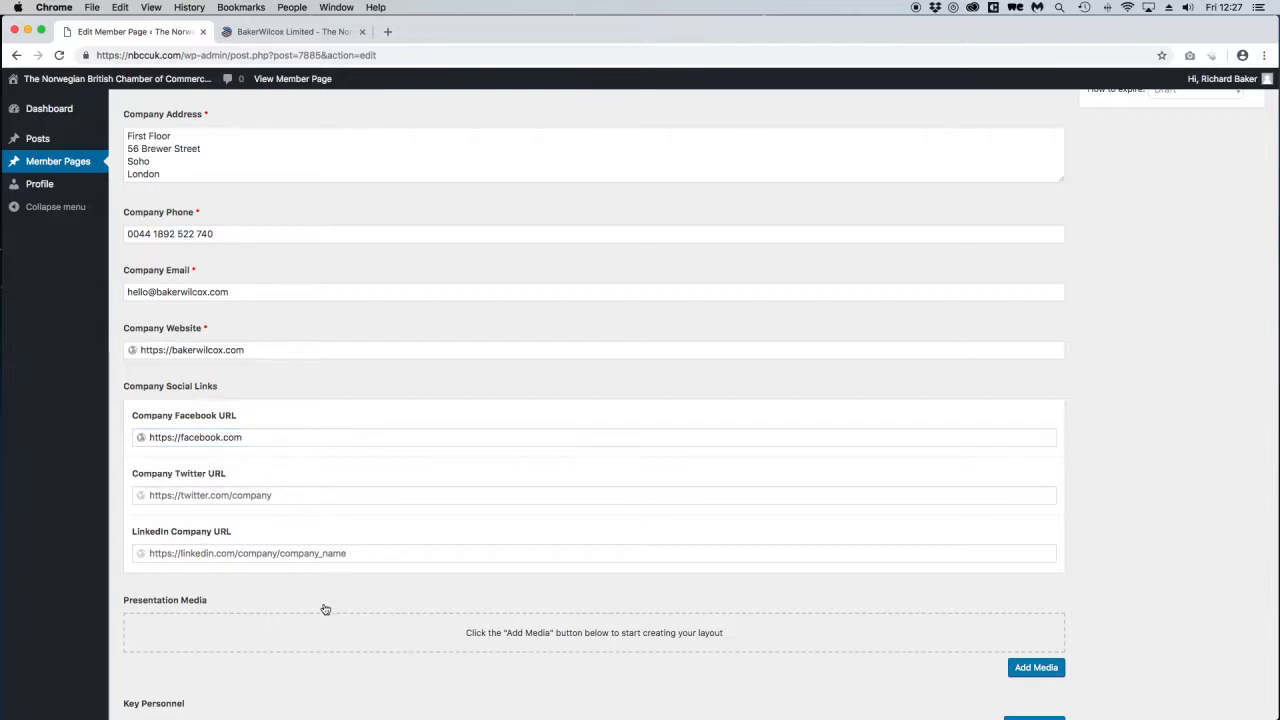
left_click(295, 31)
scroll(921, 387, "down", 4)
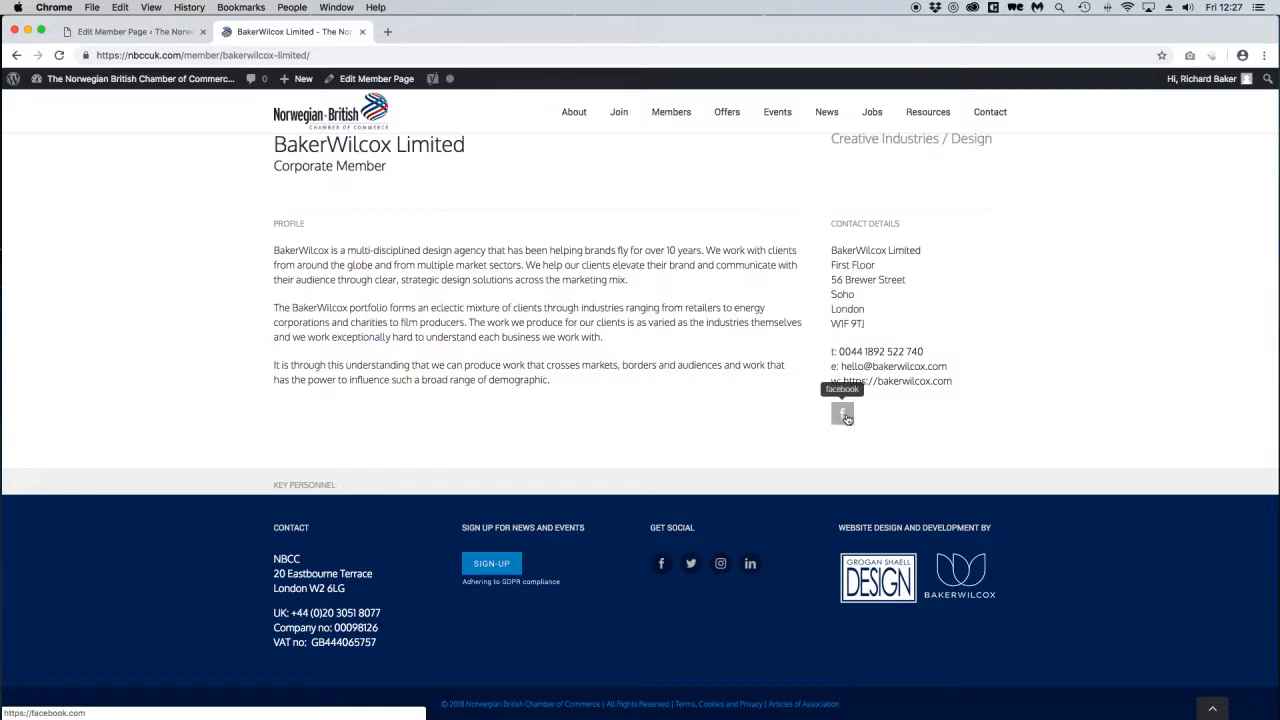
left_click(133, 31)
scroll(520, 363, "down", 5)
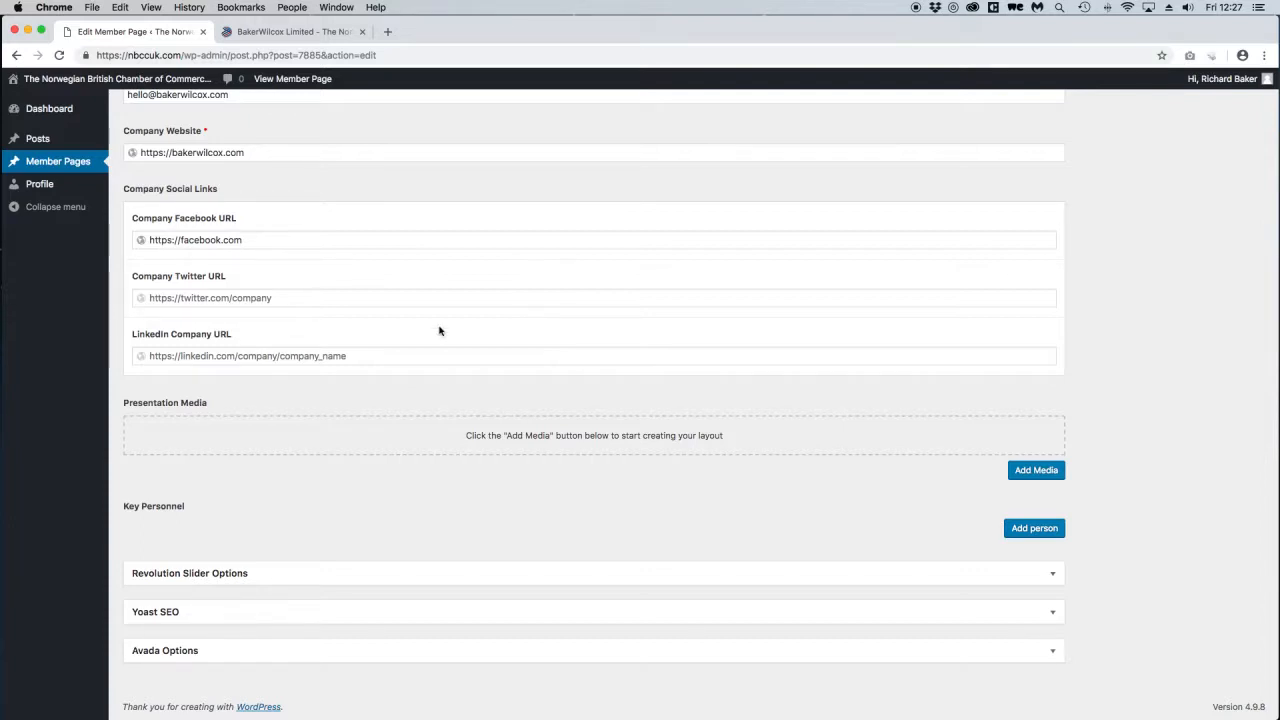
Add an Image item to Presentation Media using the chamber logo from the Media Library.
left_click(1033, 468)
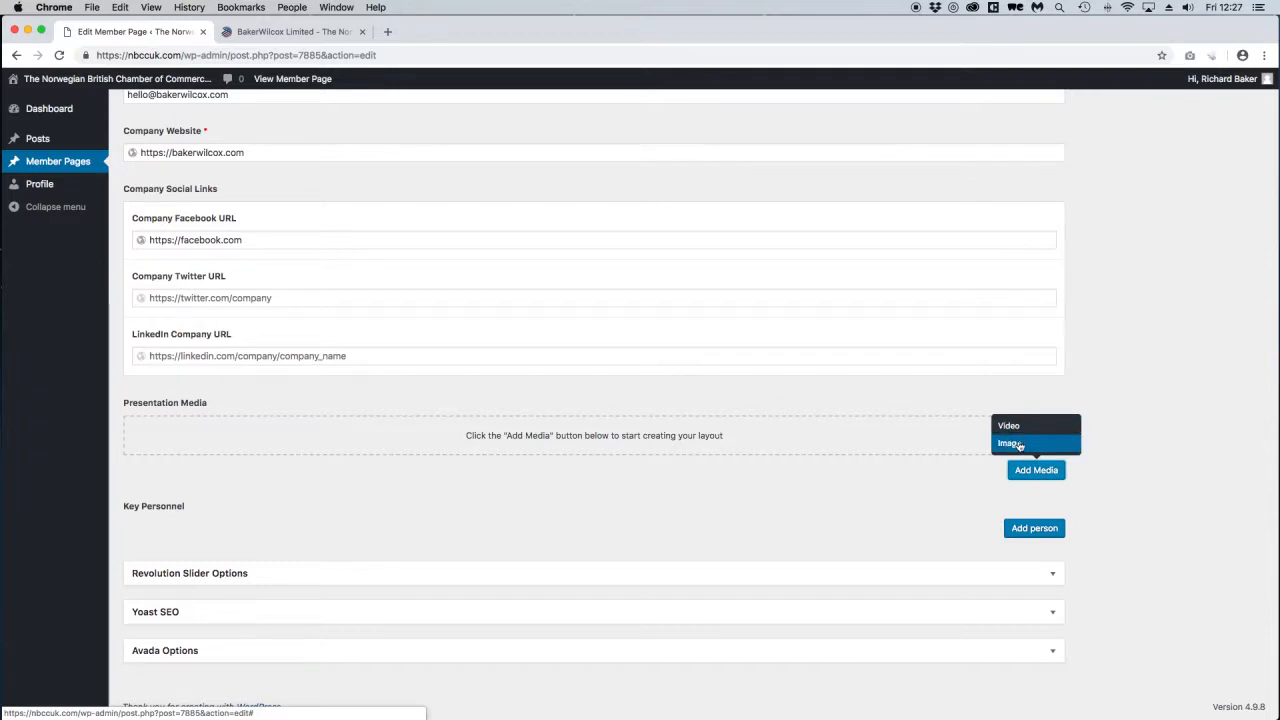
left_click(1010, 443)
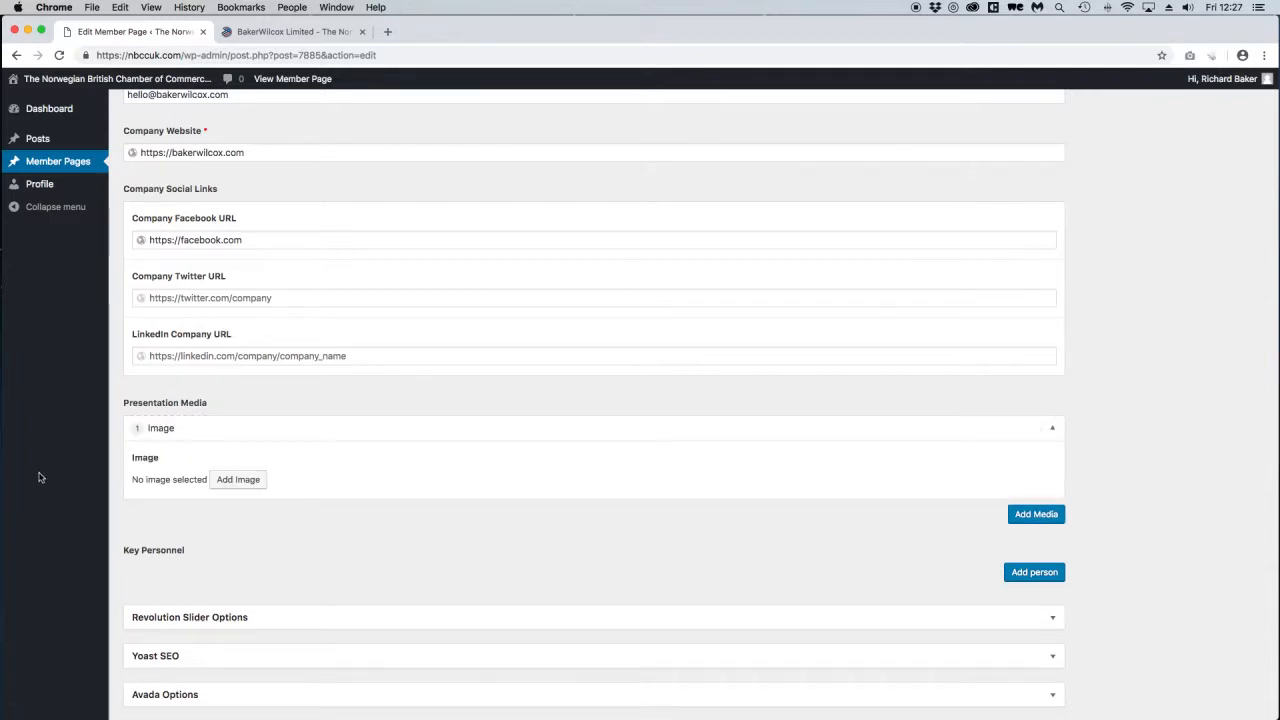
left_click(227, 483)
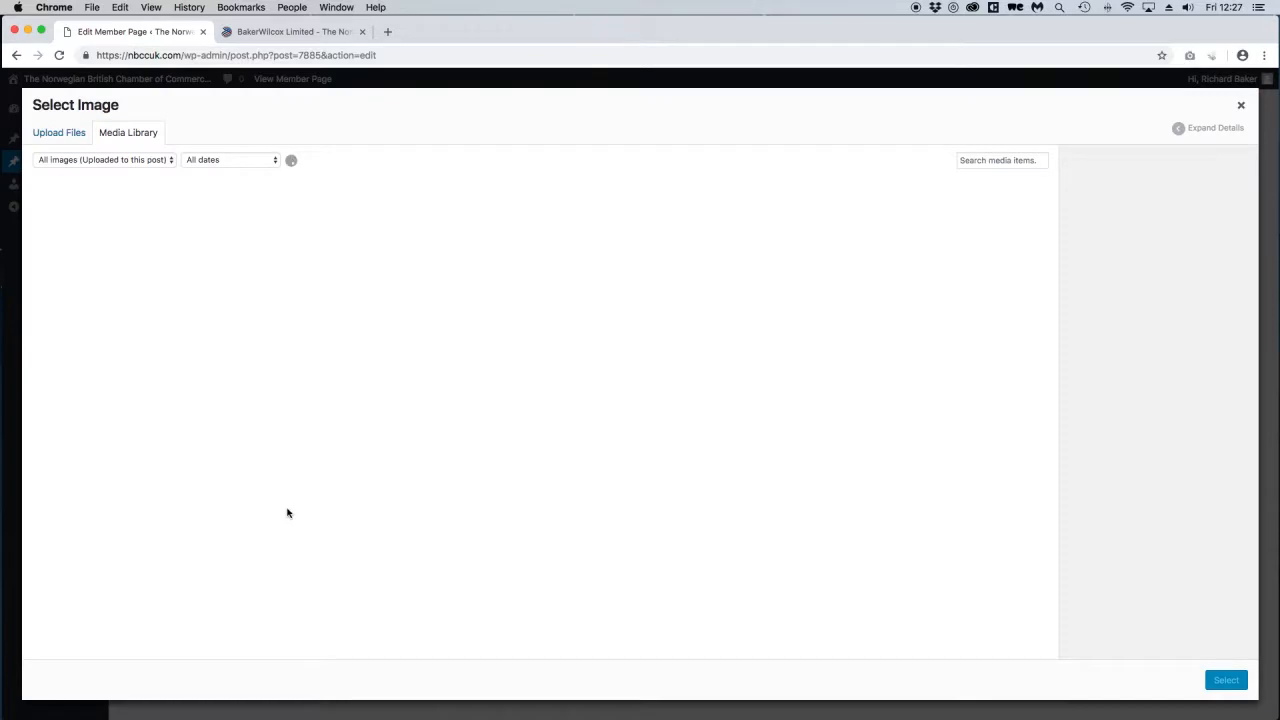
left_click(72, 230)
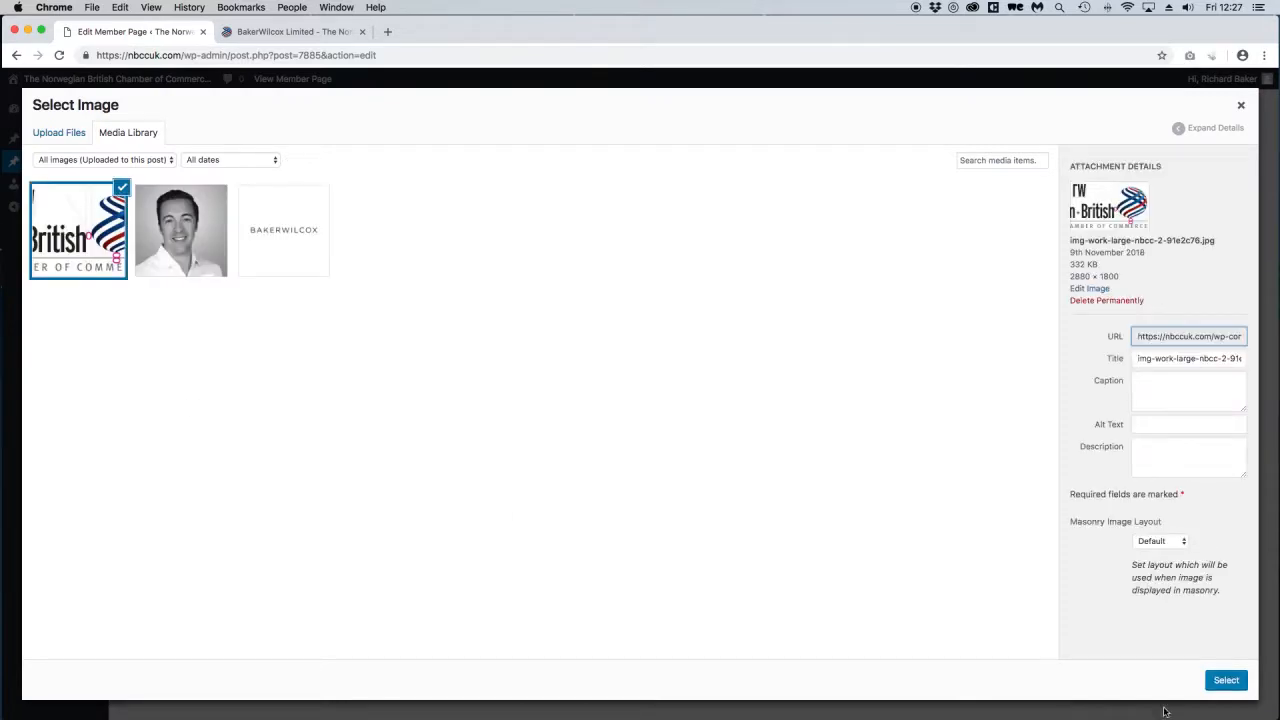
left_click(1228, 681)
Add a Video item and paste the YouTube link into its URL field.
scroll(580, 390, "down", 3)
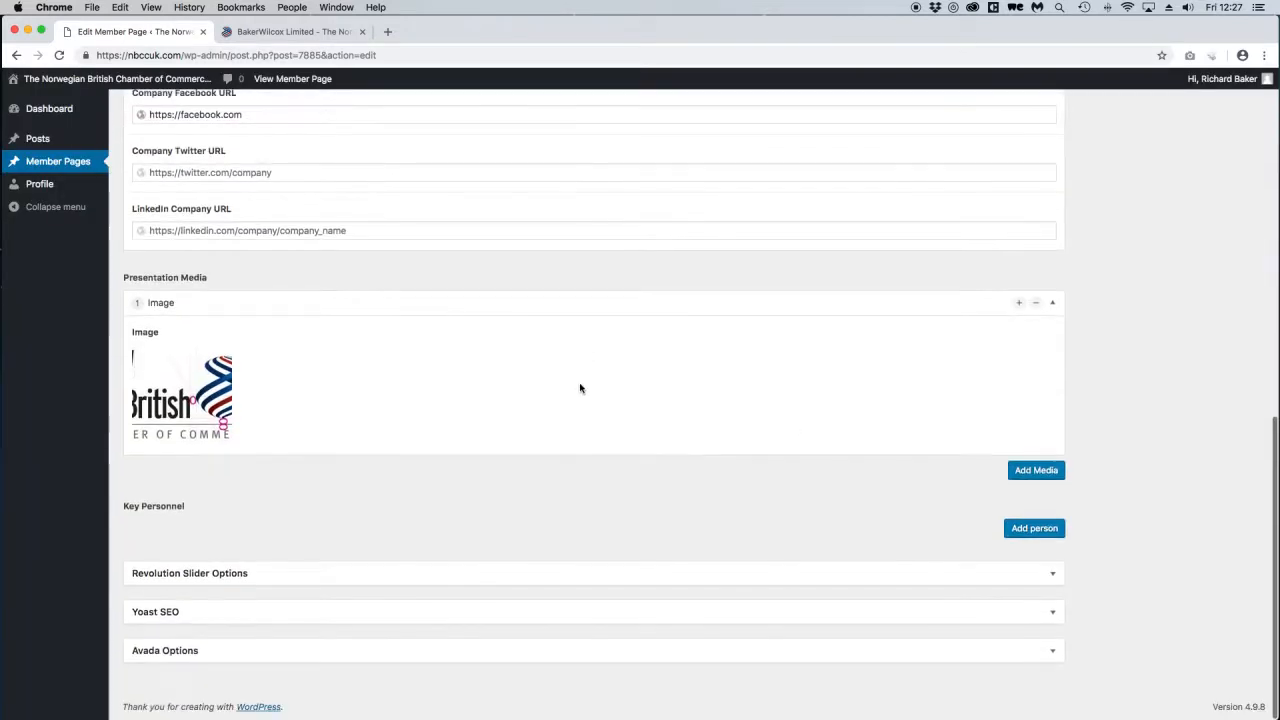
left_click(1036, 470)
left_click(1007, 429)
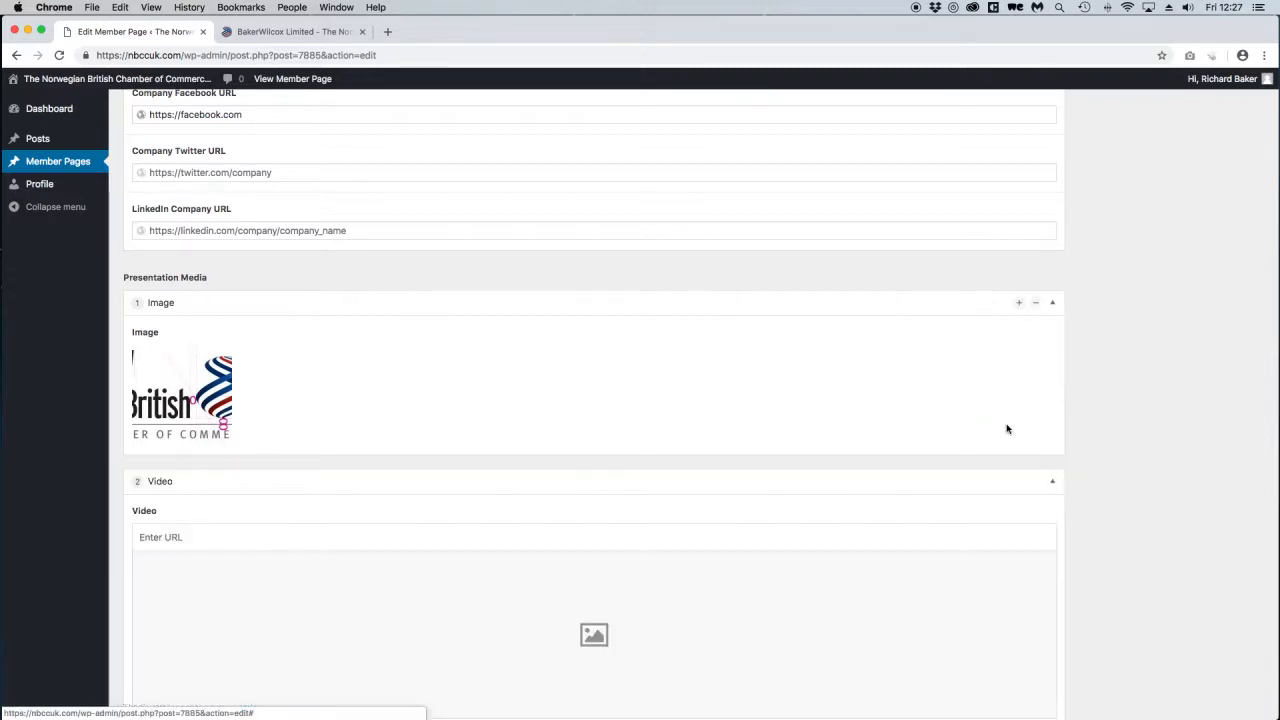
scroll(860, 414, "down", 5)
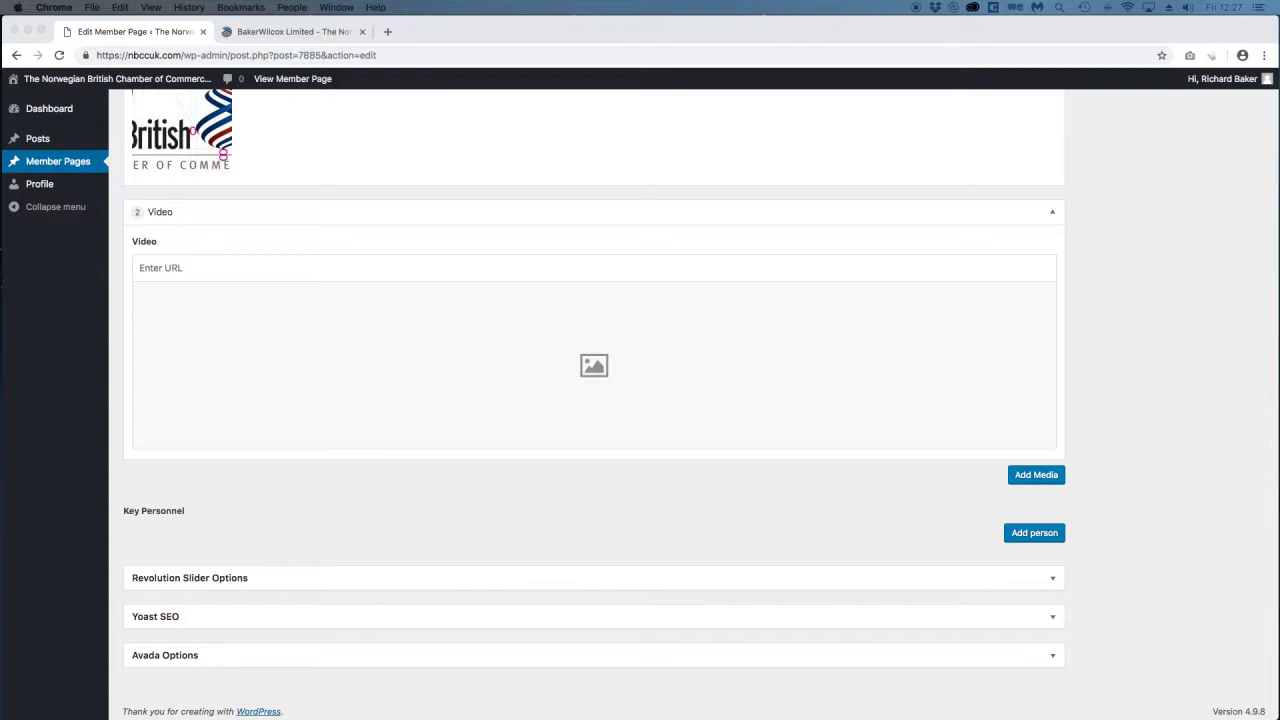
left_click(380, 276)
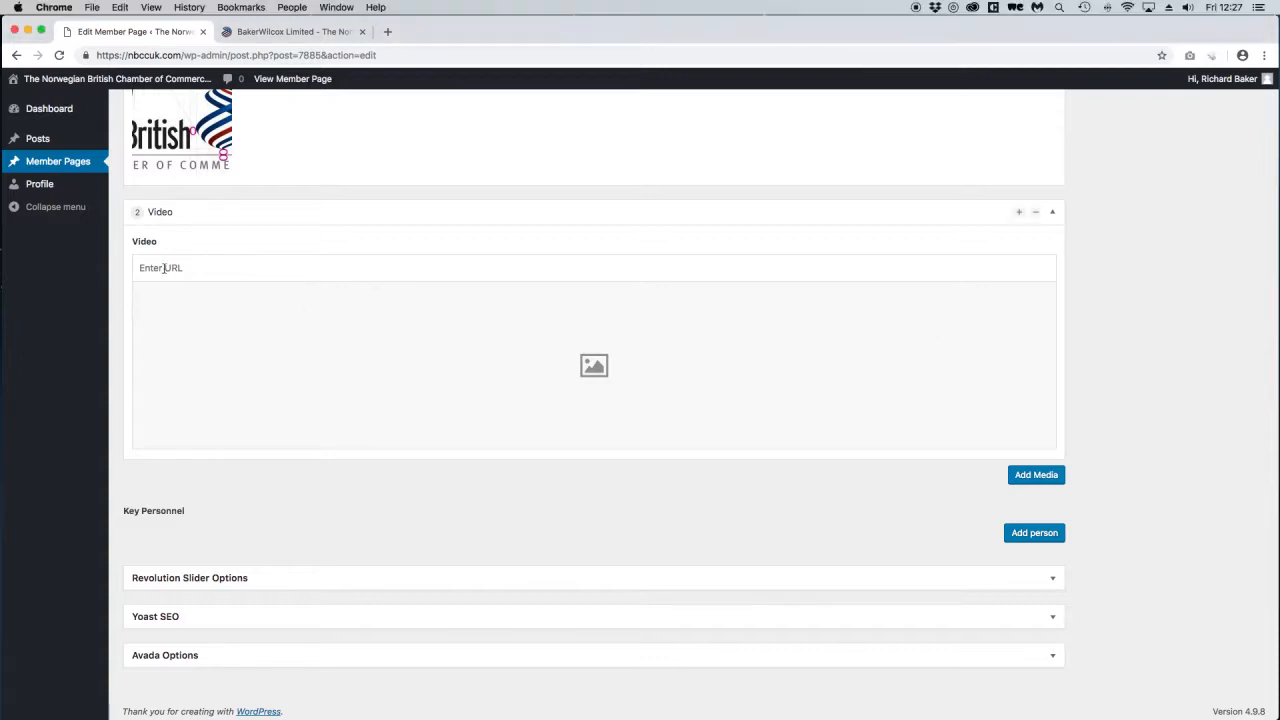
type("https://www.youtube.com/watch?v=9gEPFJpftVs")
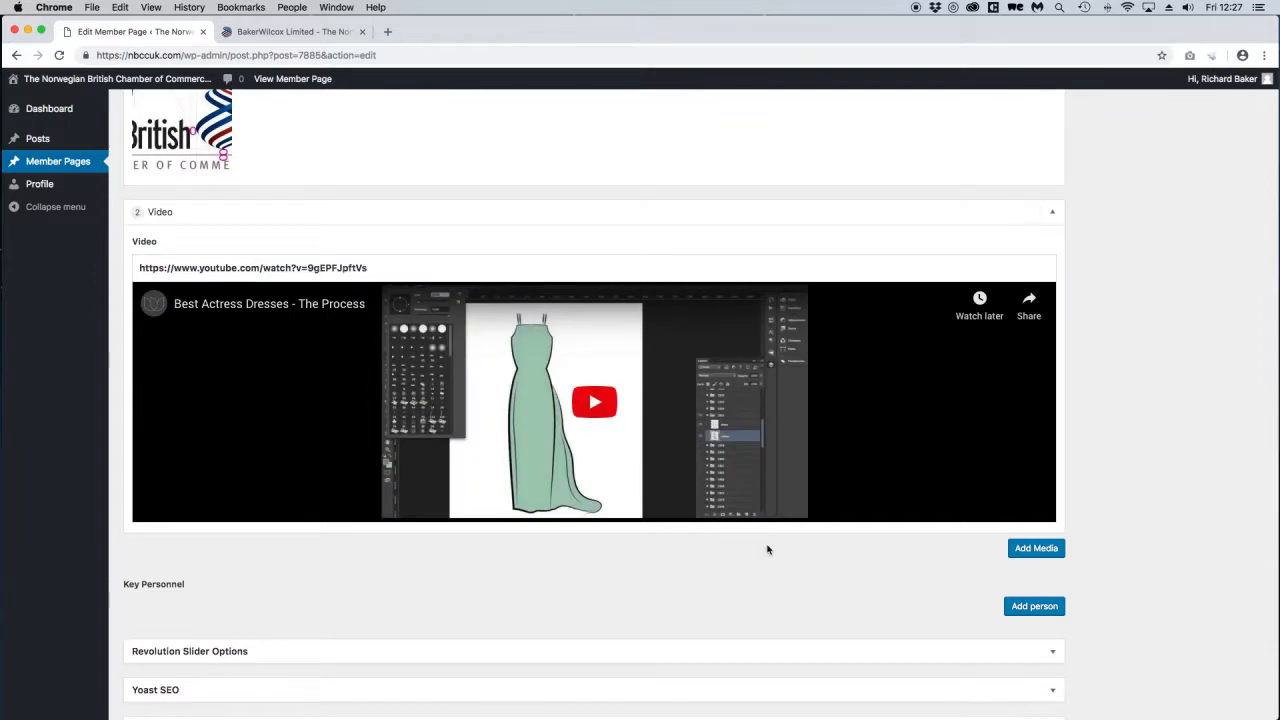
Update the member page, then reload the public BakerWilcox Limited page to check the logo and YouTube video.
scroll(1103, 486, "up", 15)
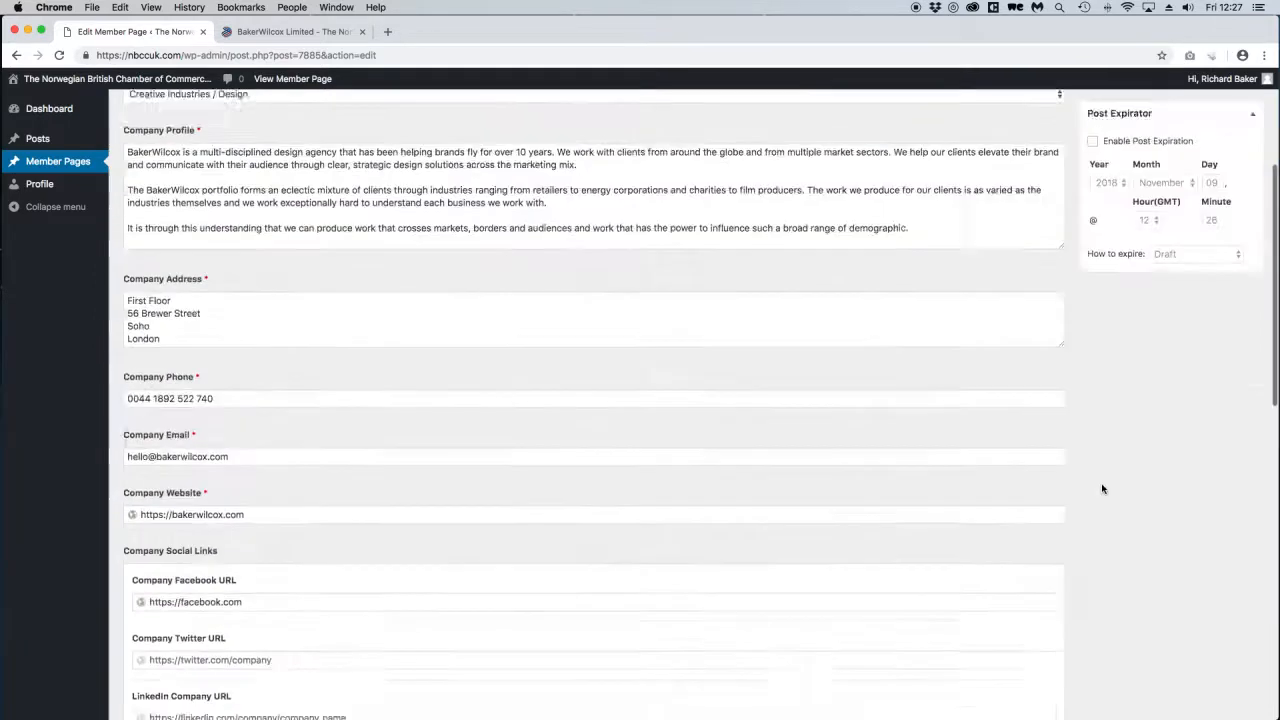
left_click(1235, 328)
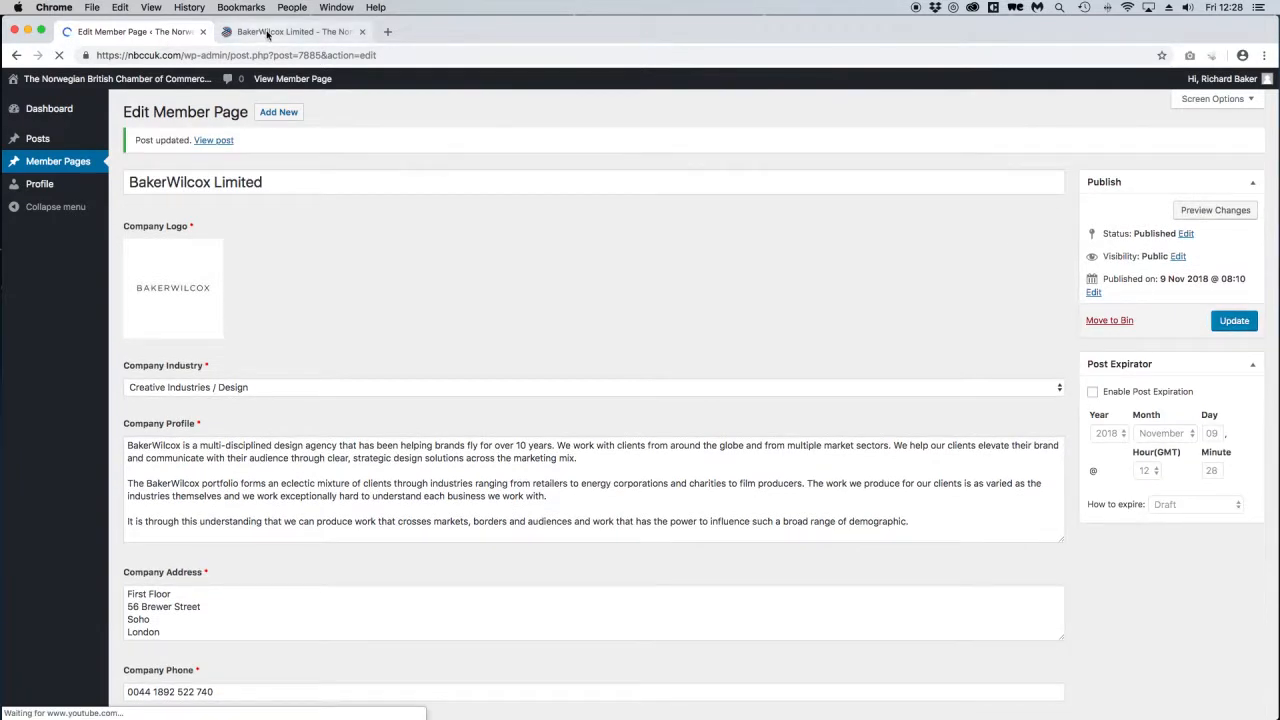
left_click(276, 32)
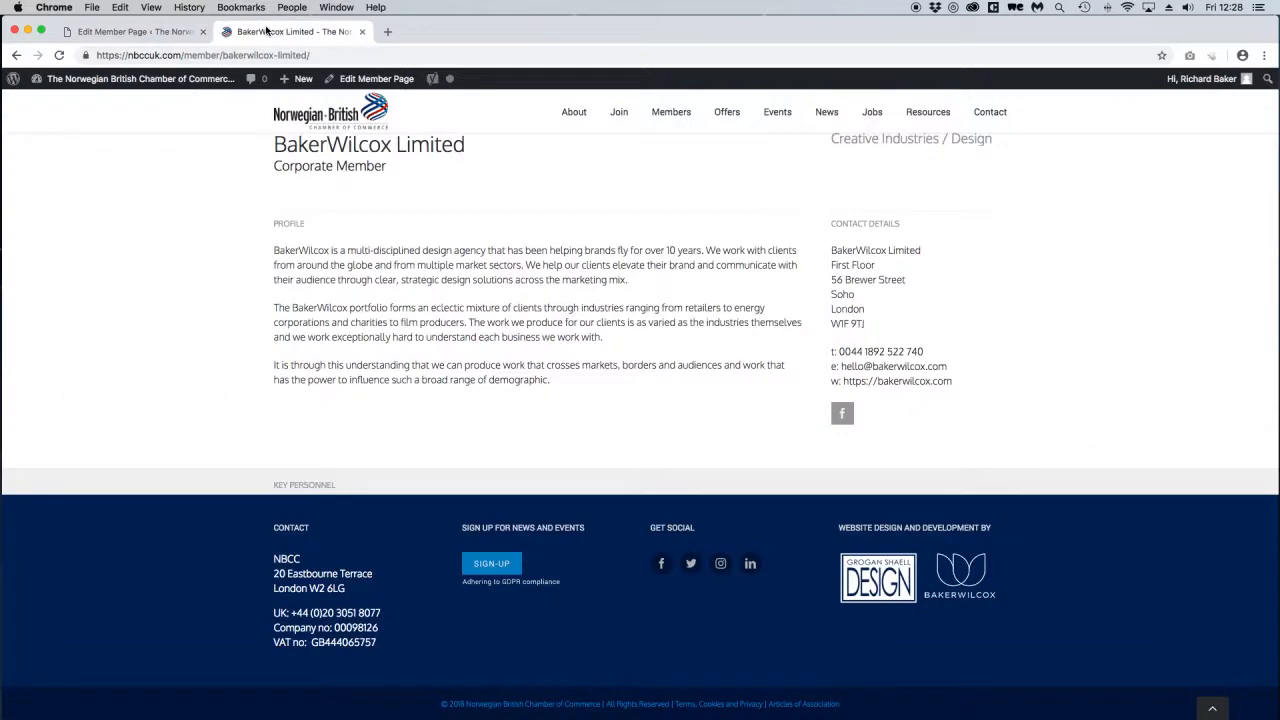
left_click(59, 56)
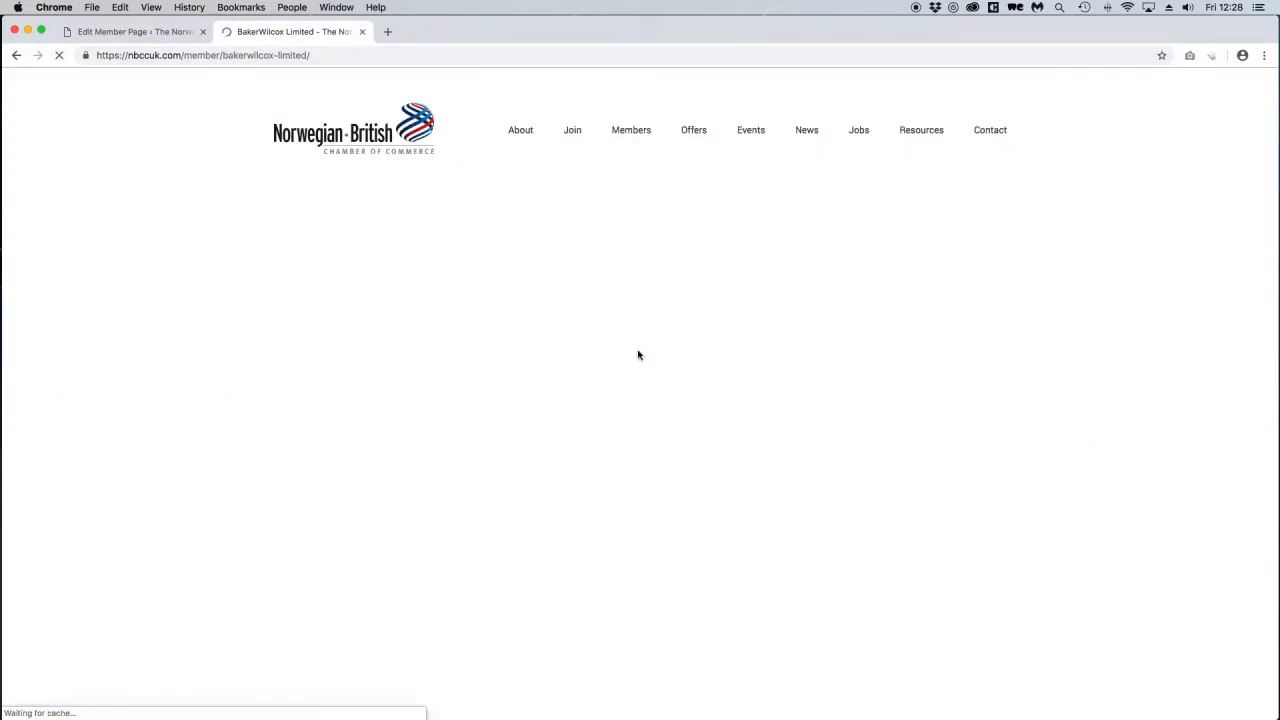
scroll(566, 429, "down", 5)
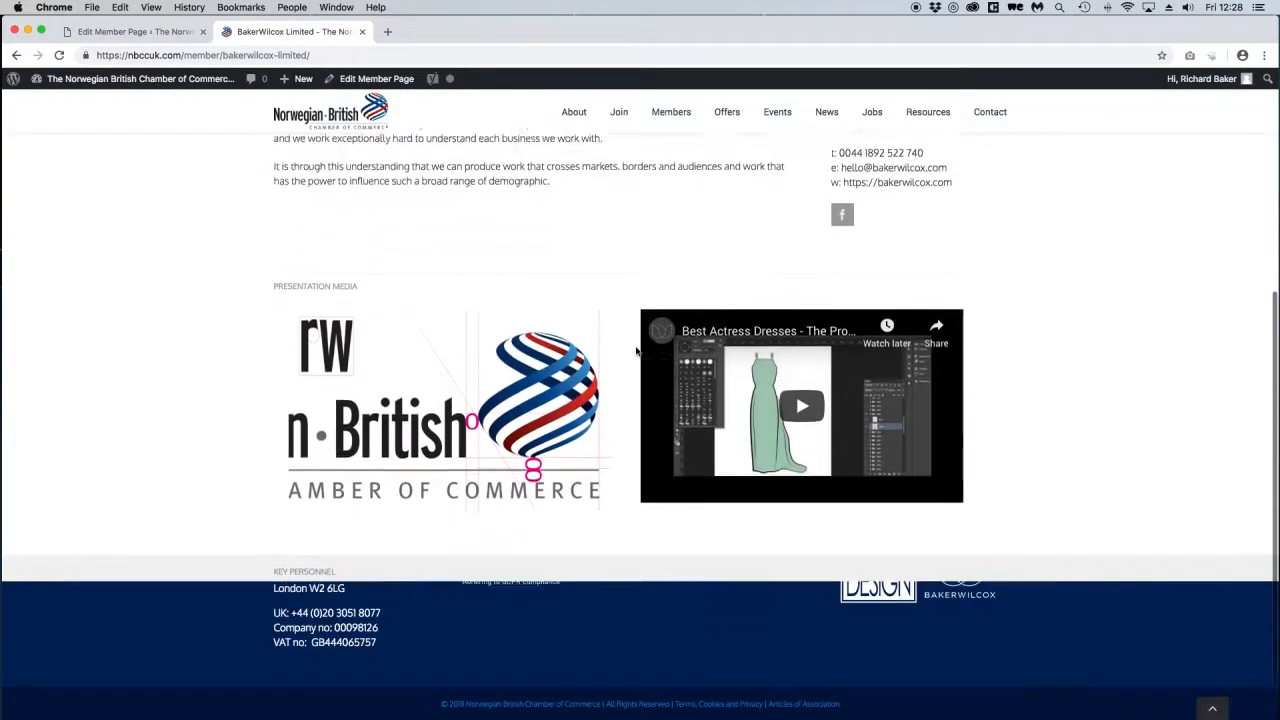
mouse_move(905, 302)
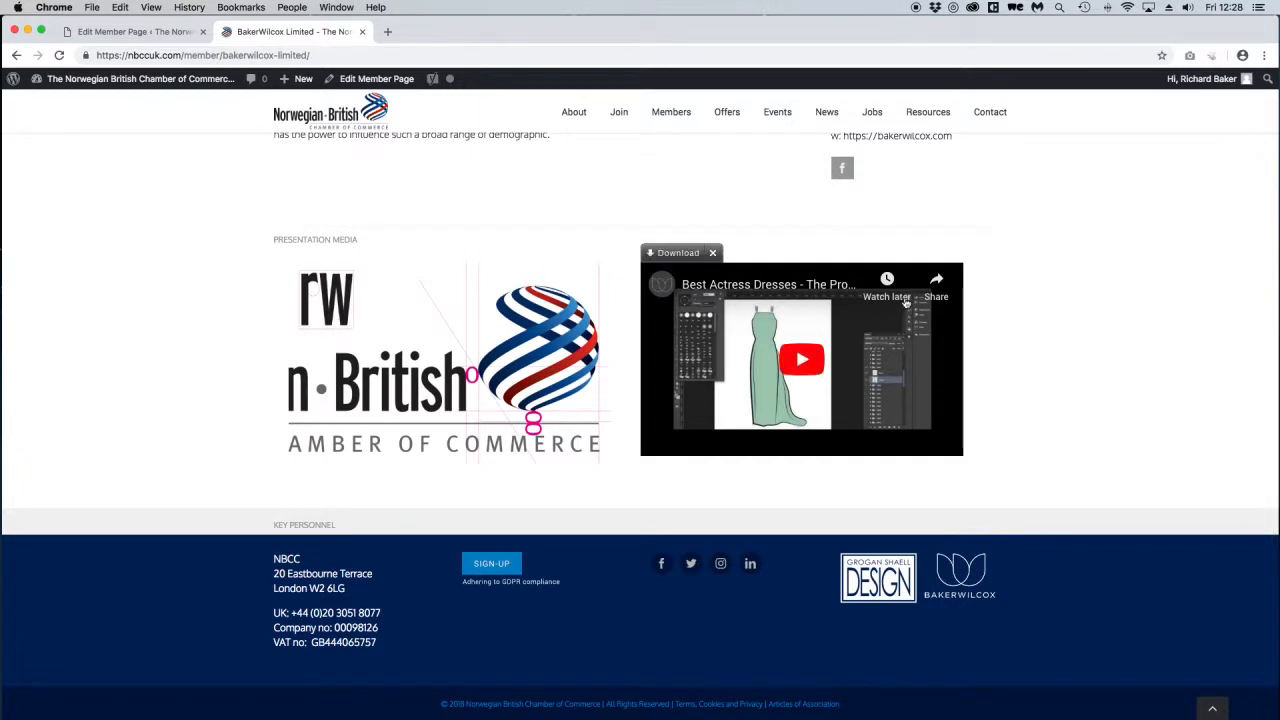
scroll(549, 390, "down", 1)
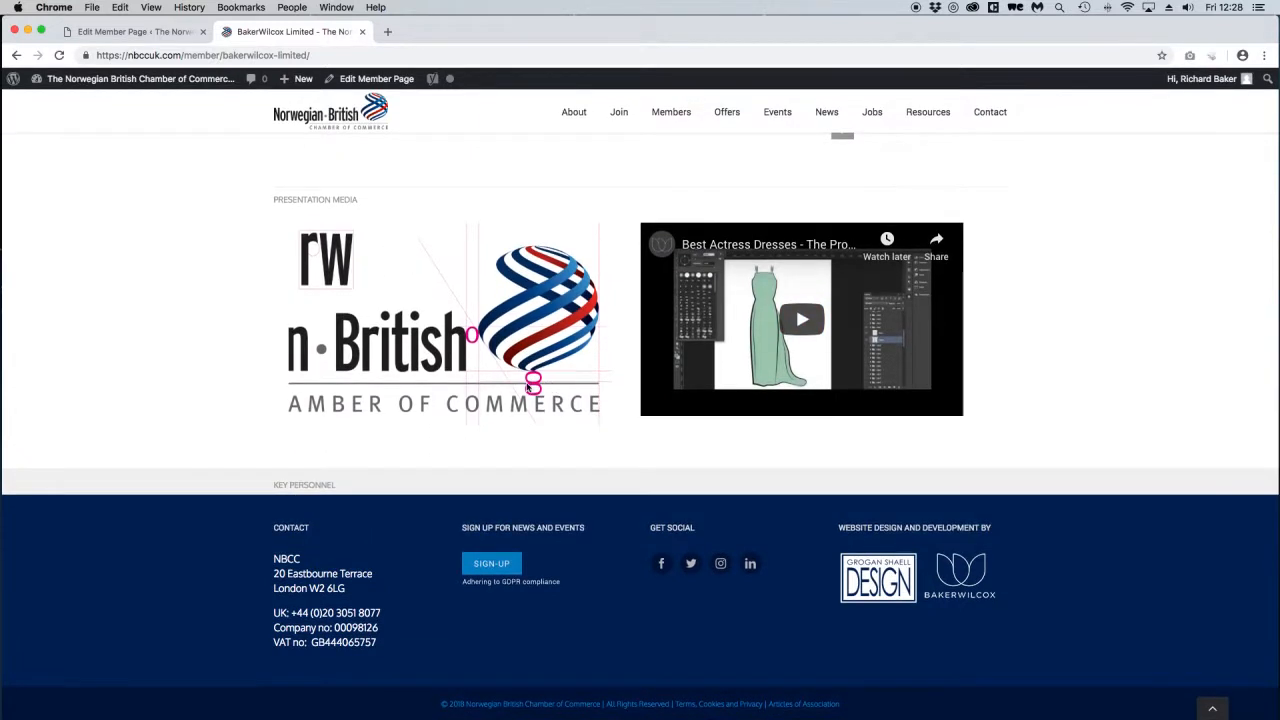
left_click(150, 33)
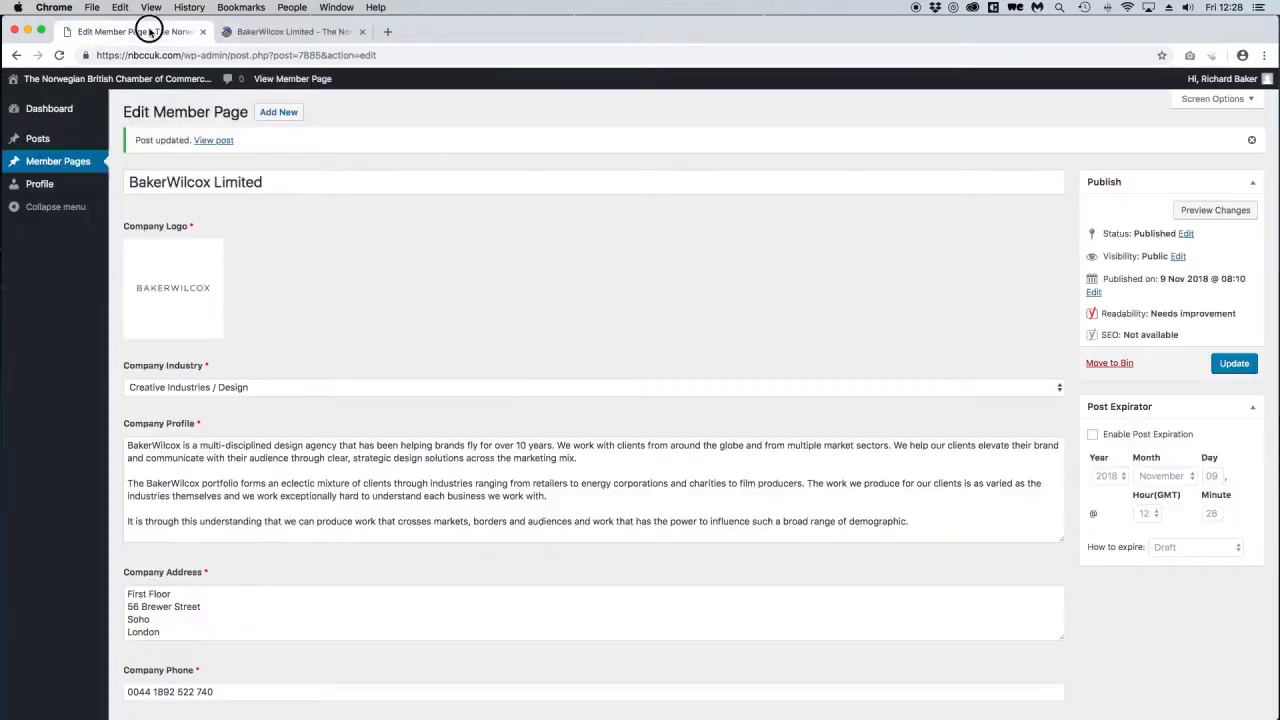
Add a Key Personnel person with their name, role CEO and bio 'Short bio', and pick their portrait.
scroll(709, 349, "down", 10)
scroll(709, 349, "down", 9)
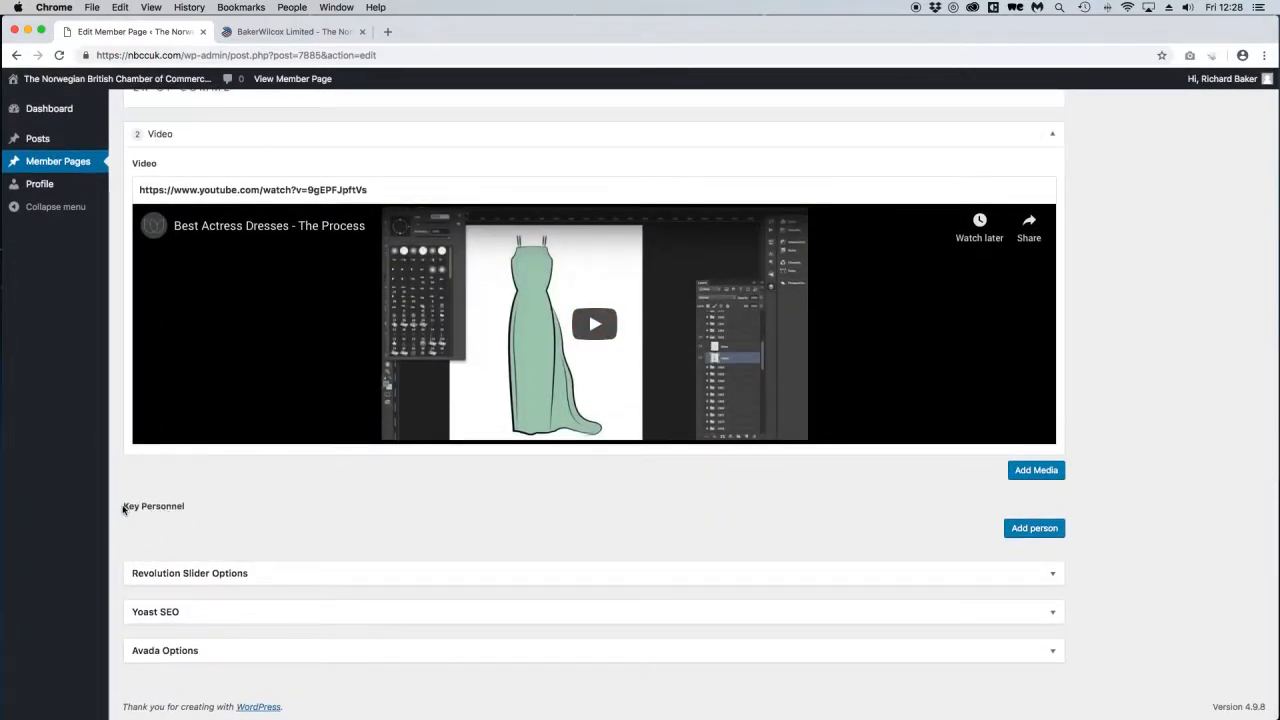
left_click(1034, 529)
scroll(1100, 531, "down", 5)
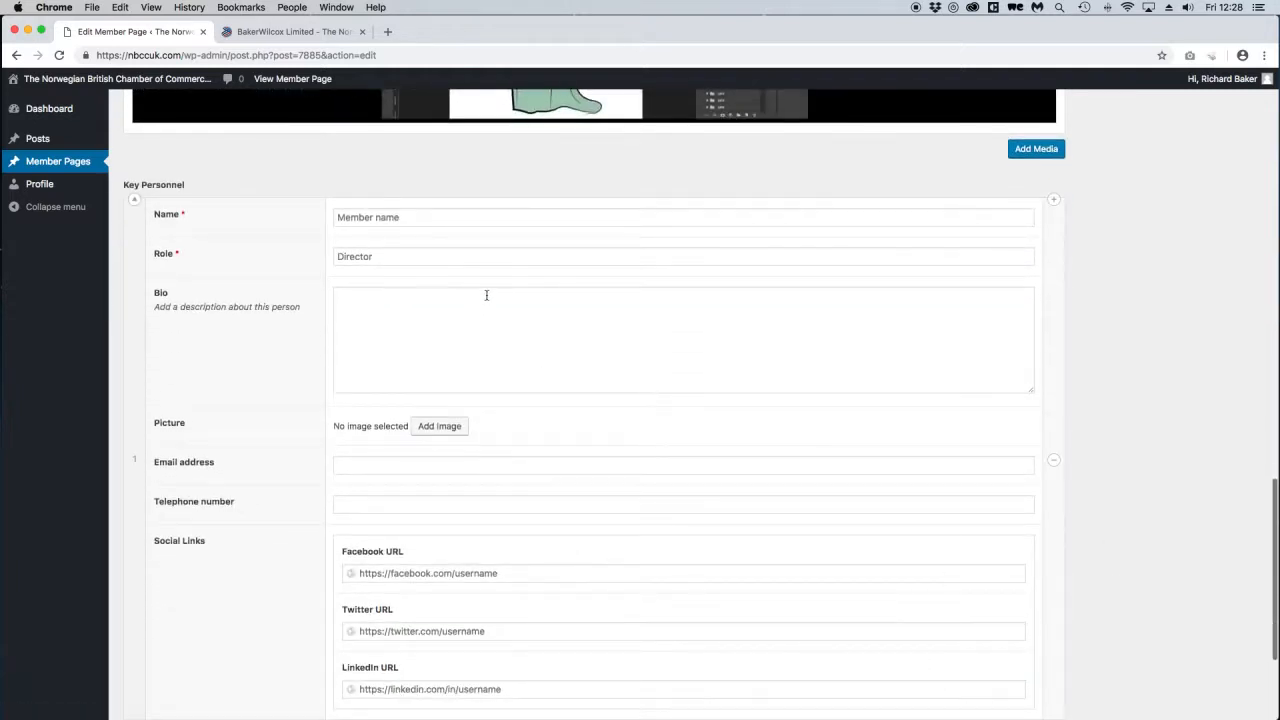
left_click(379, 220)
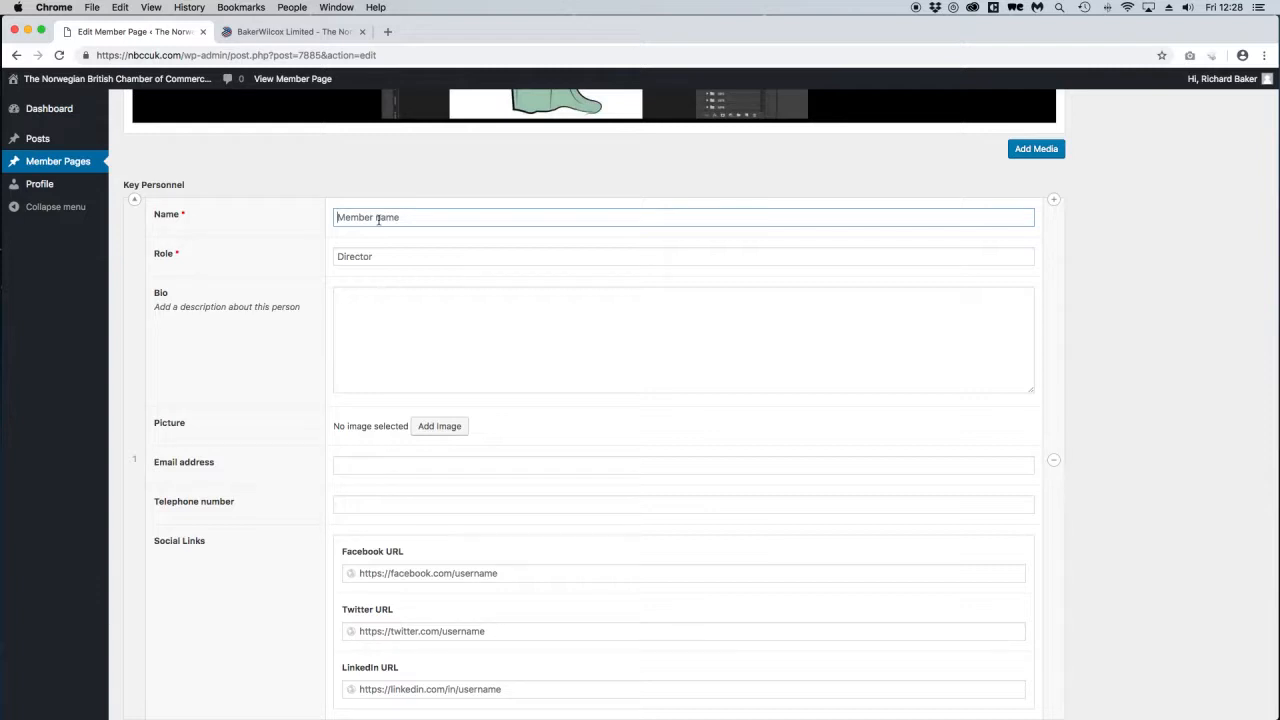
key("Tab")
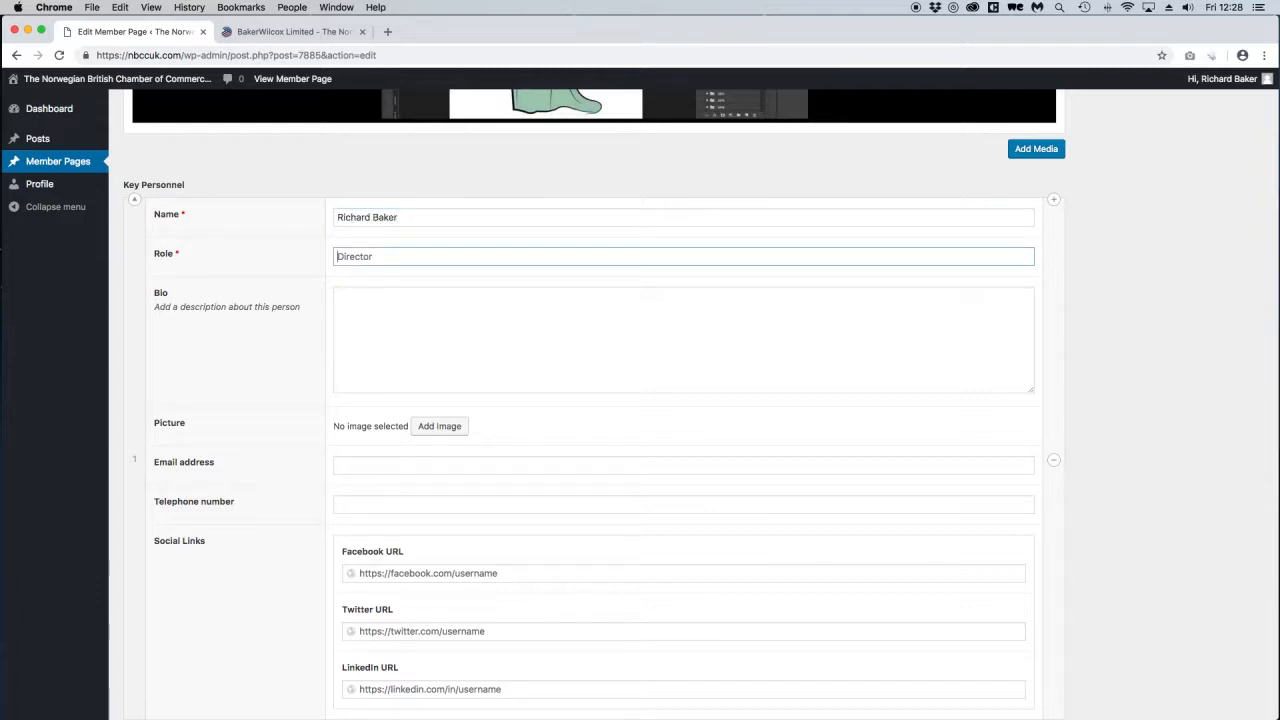
type("CEO")
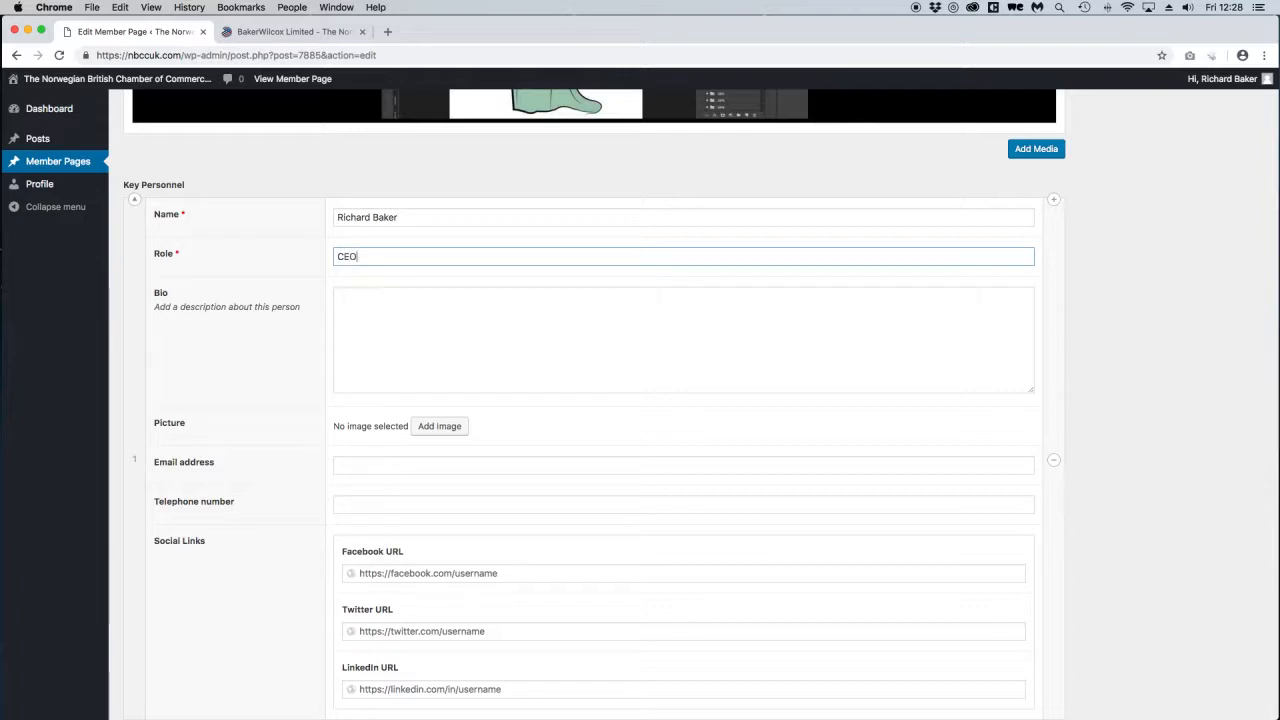
key("Tab")
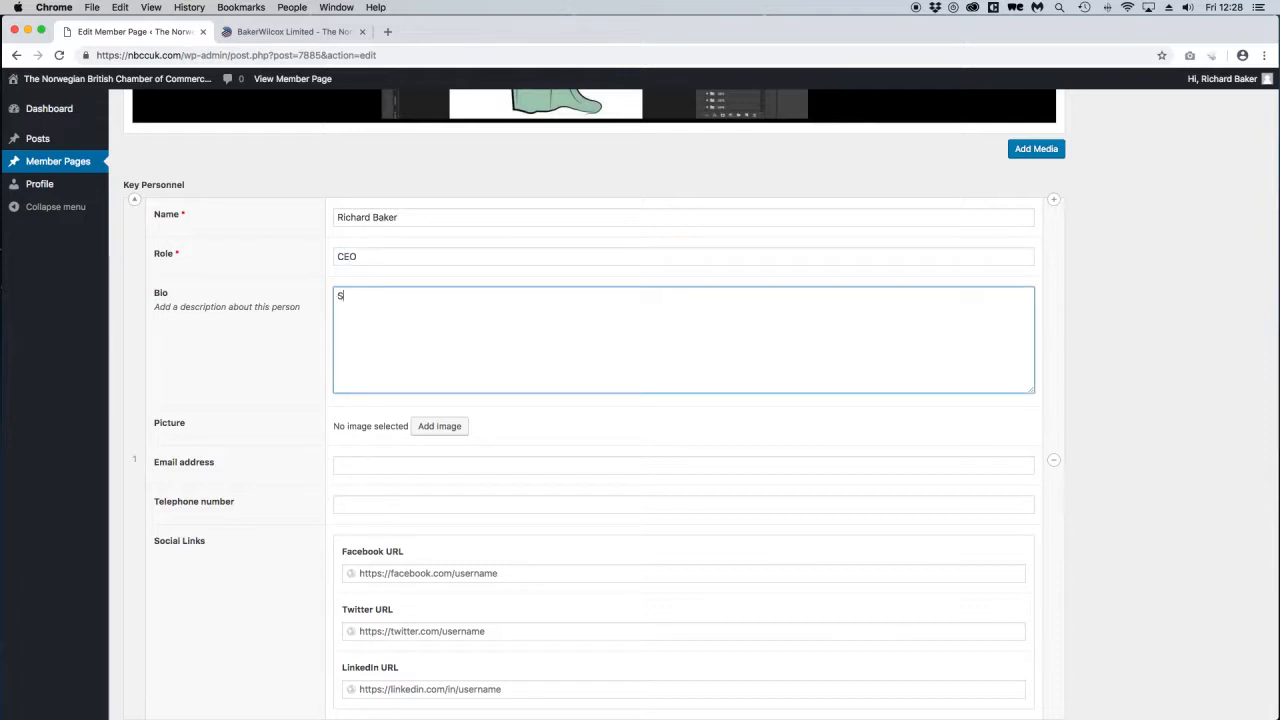
type("Short bio")
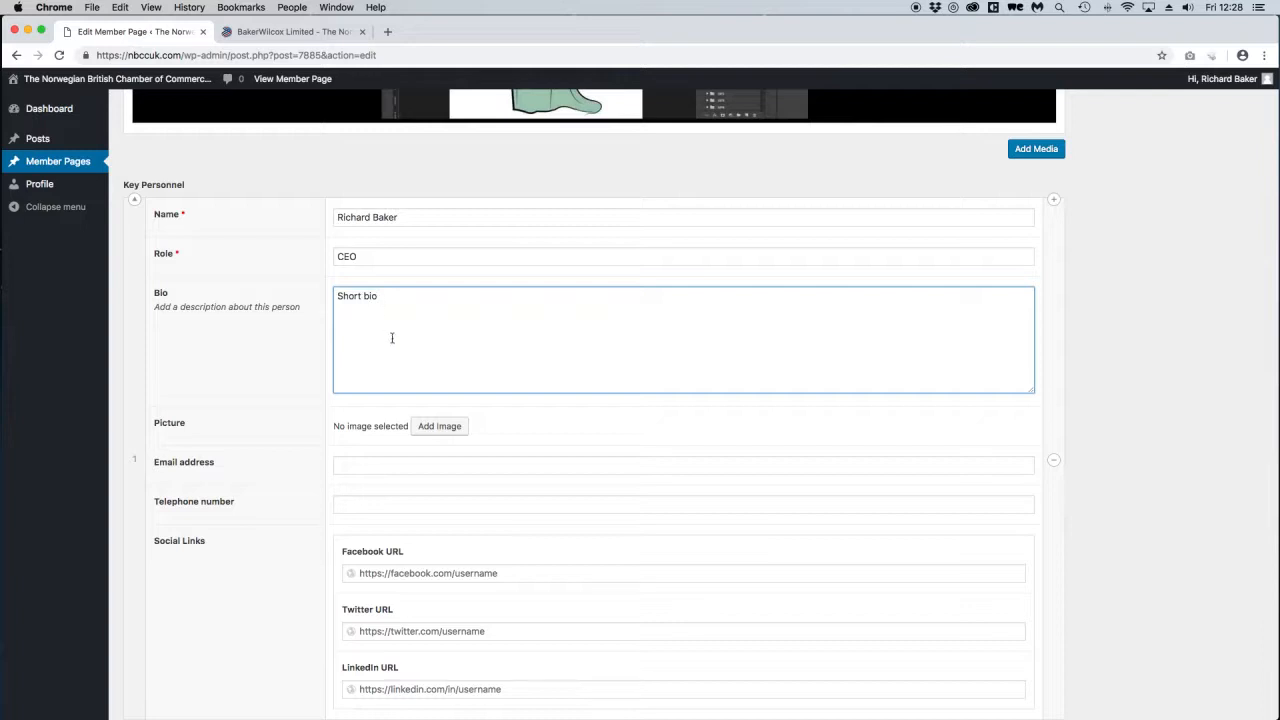
left_click(415, 424)
left_click(187, 243)
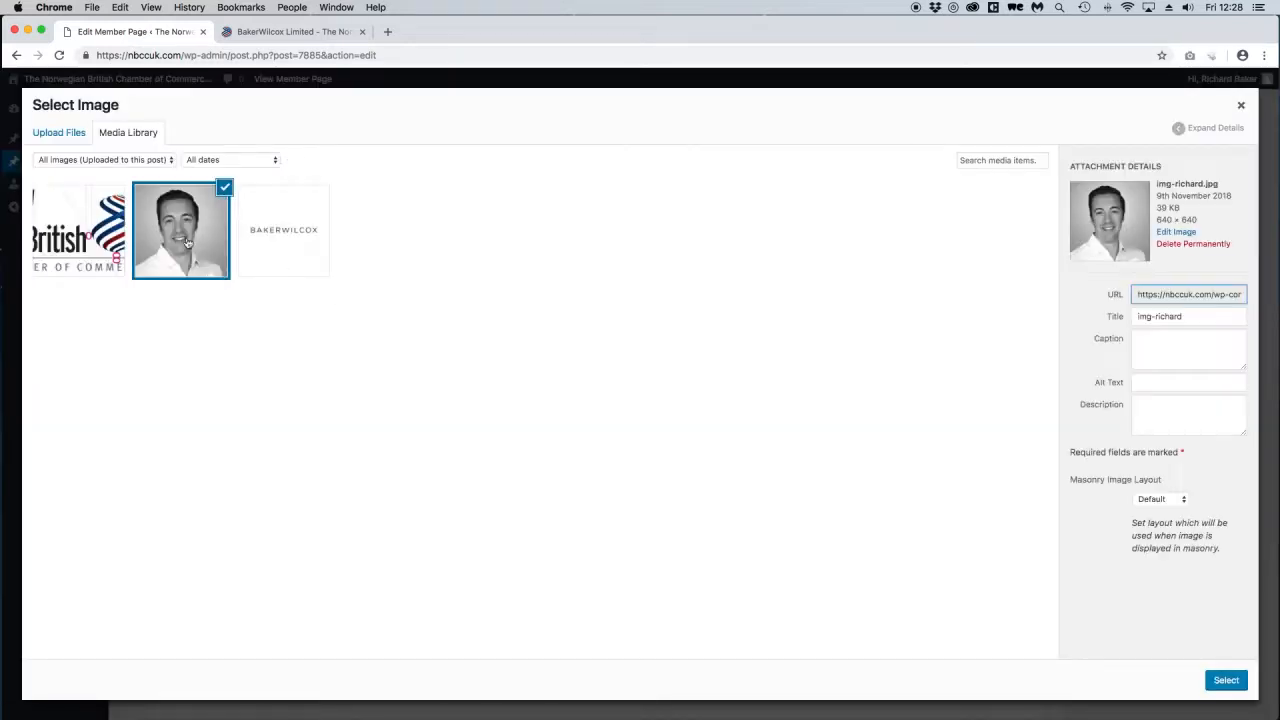
Confirm the portrait photo and enter the person's e-mail address, removing a stray comma.
left_click(1226, 680)
scroll(550, 474, "down", 5)
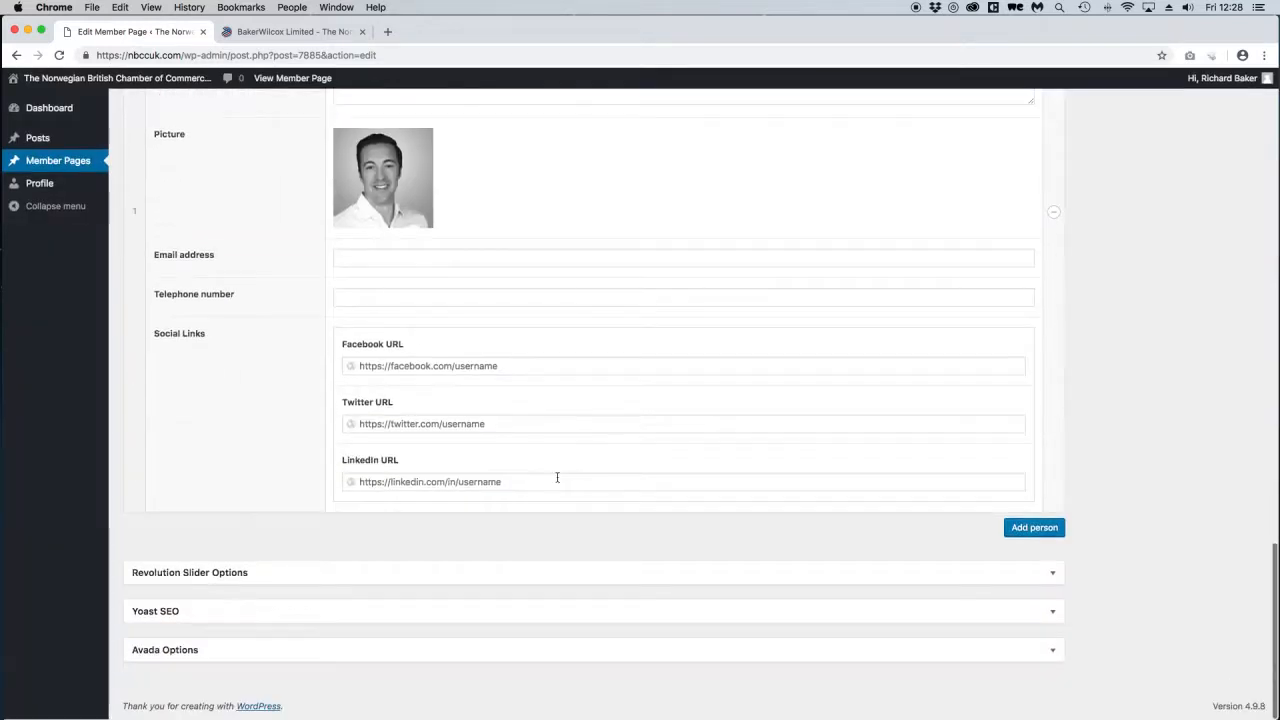
left_click(363, 263)
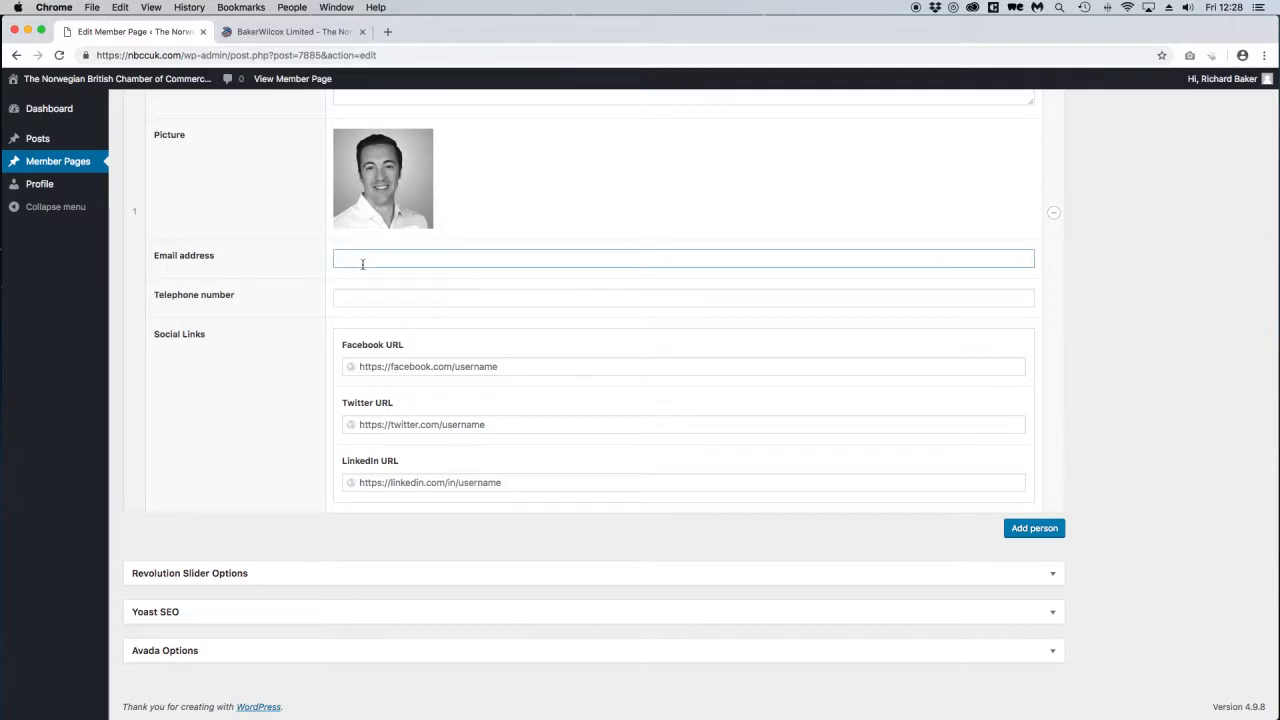
left_click(401, 259)
key("BackSpace")
left_click(370, 295)
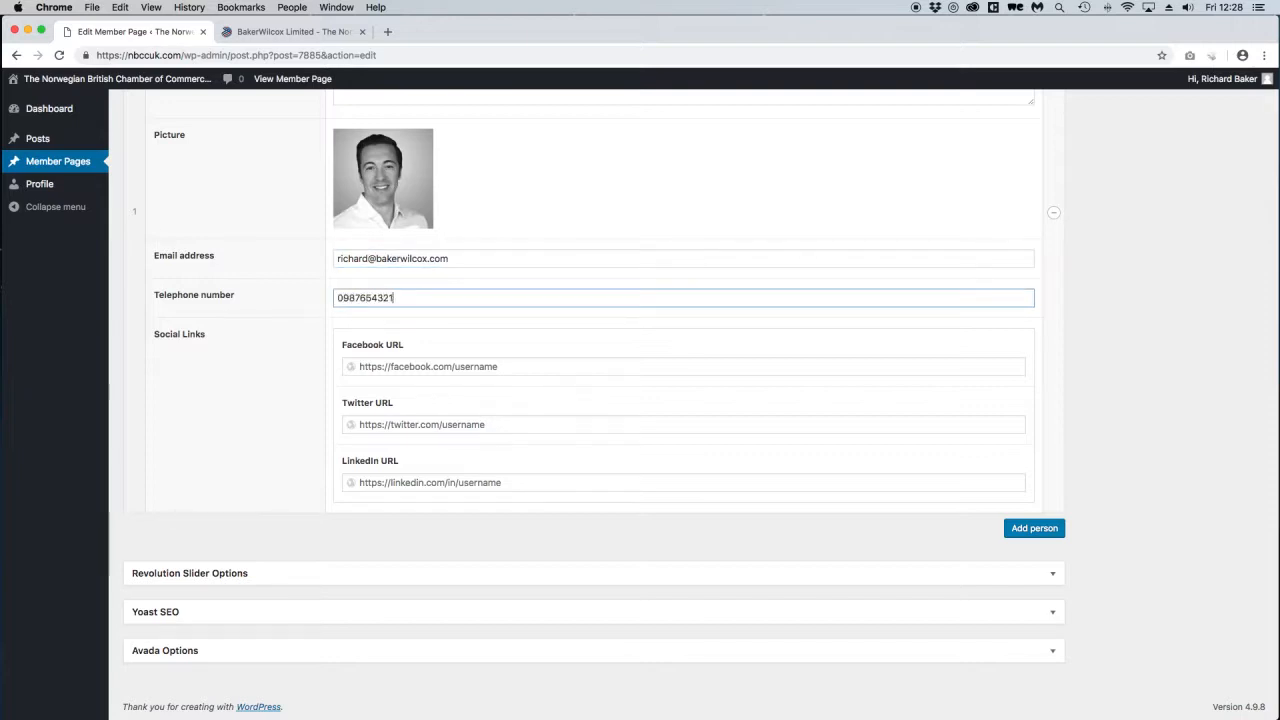
Review the Facebook, Twitter and LinkedIn URL fields and update the member page.
left_click(493, 368)
left_click(478, 425)
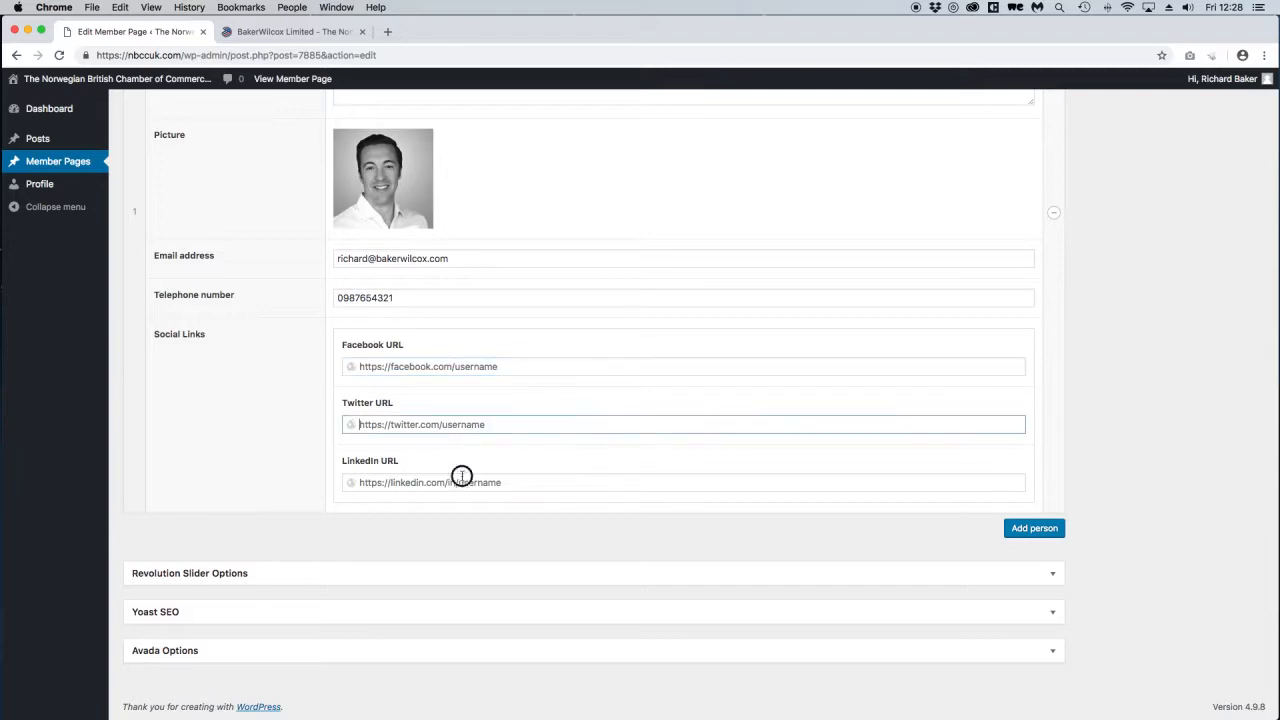
left_click(468, 482)
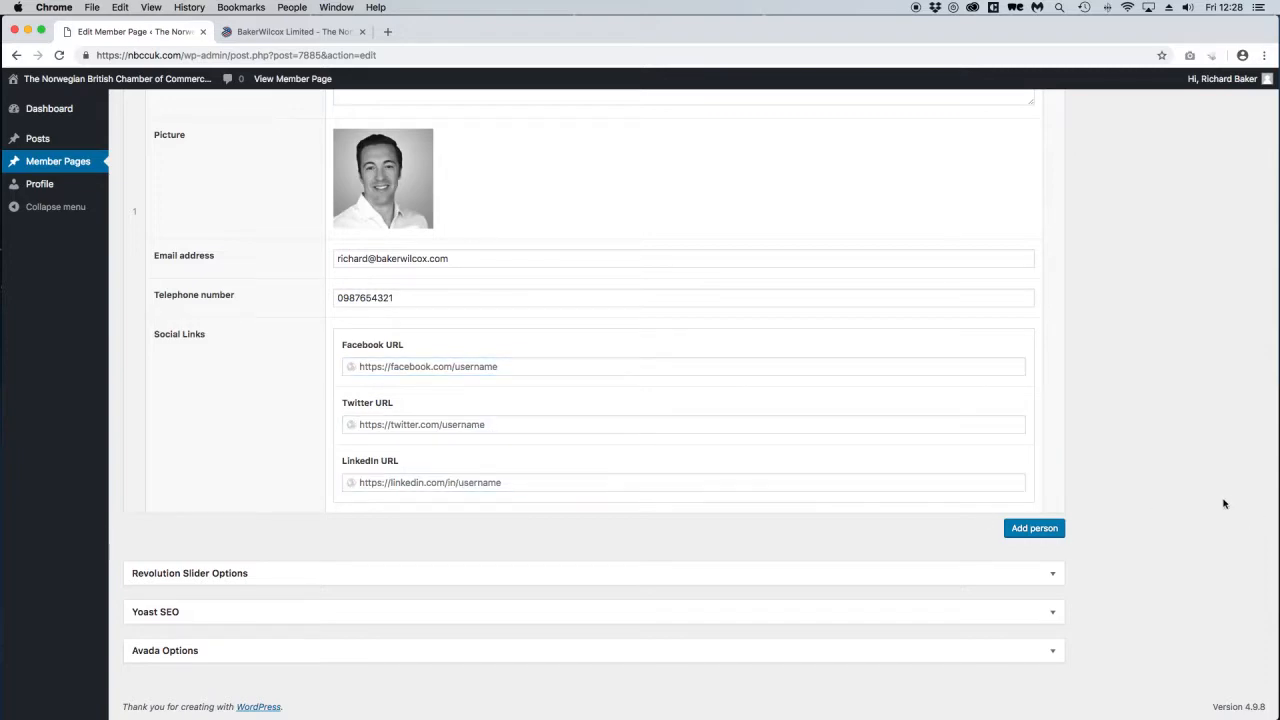
scroll(1223, 503, "up", 20)
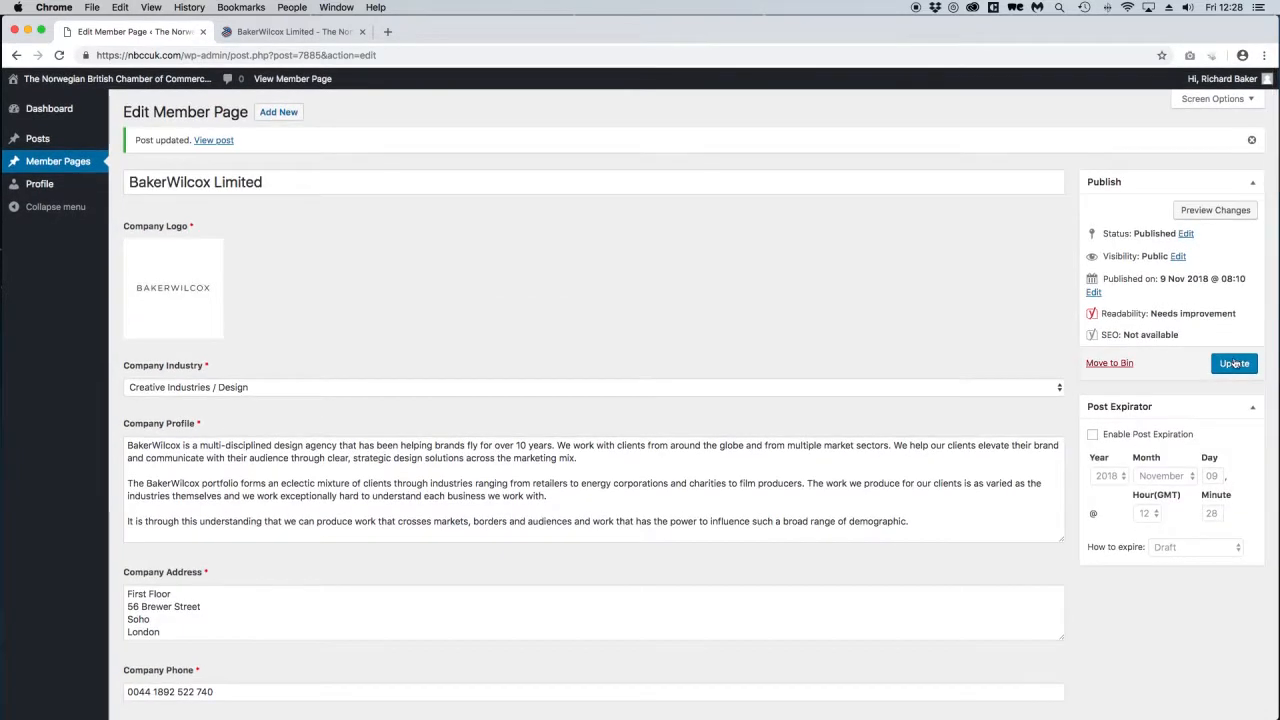
left_click(1234, 364)
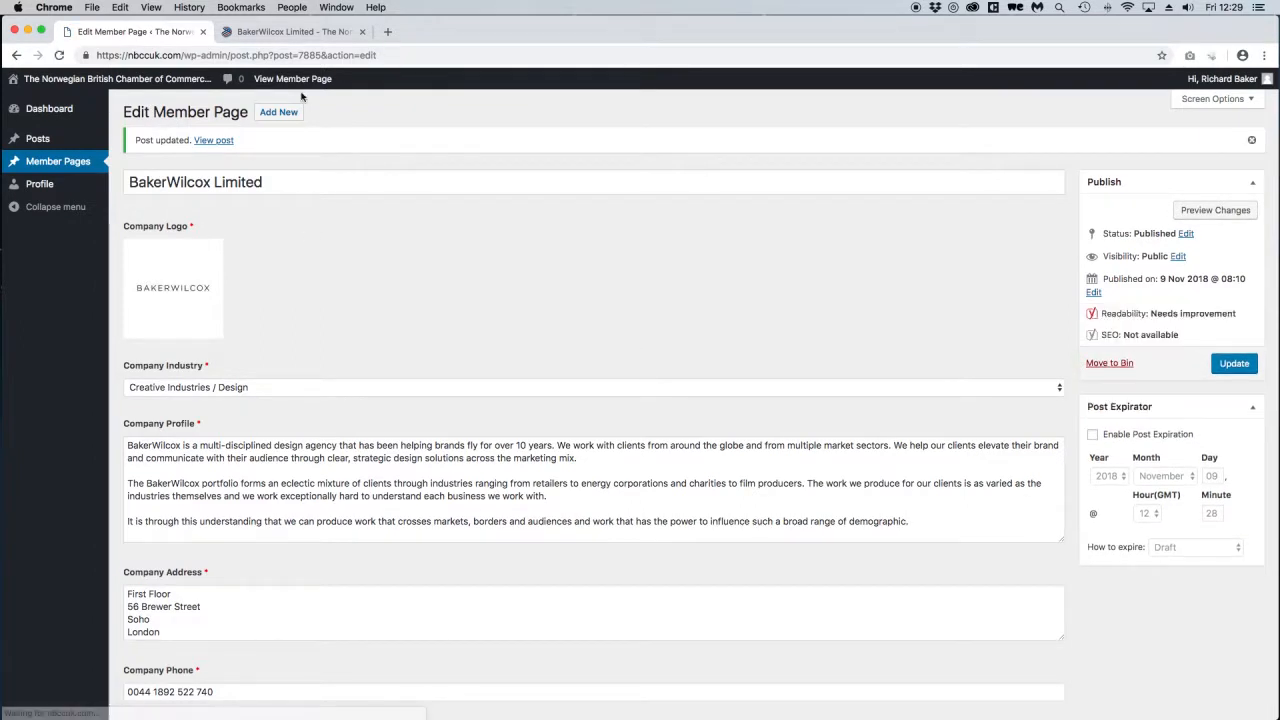
left_click(290, 31)
Reload the public page and check the KEY PERSONNEL heading, the person's name and 'Short bio'.
left_click(60, 55)
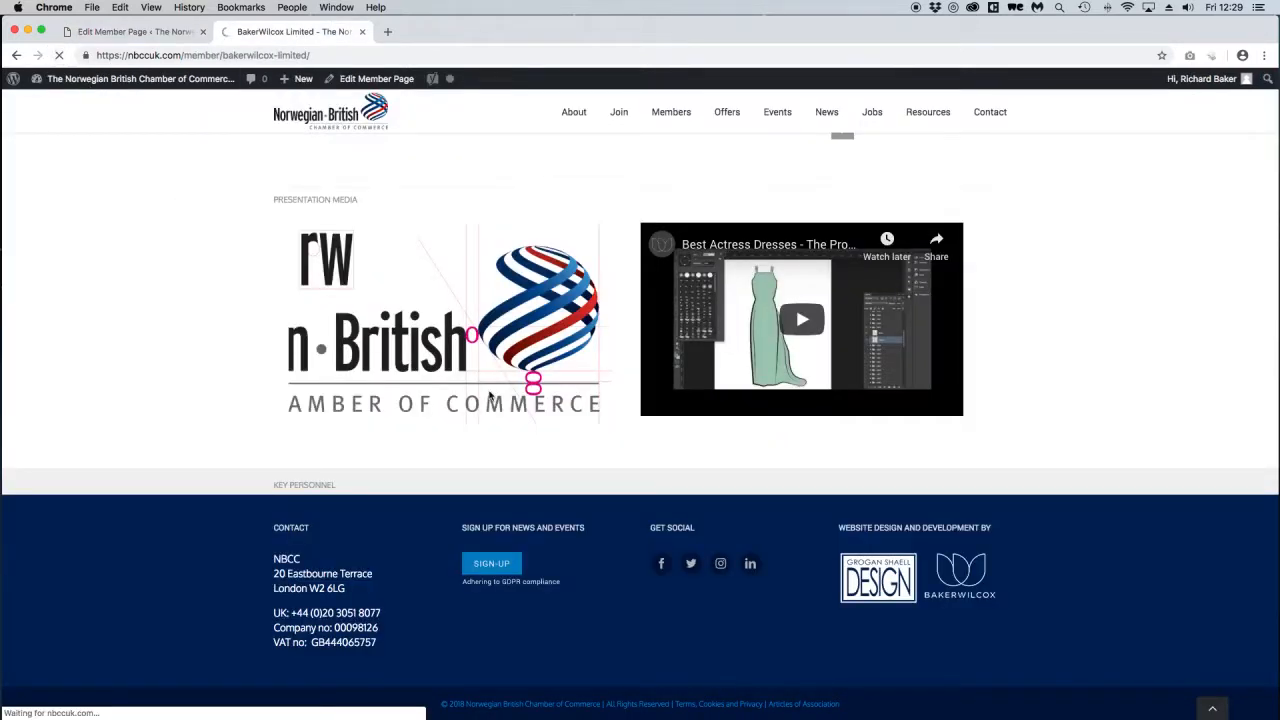
scroll(600, 410, "down", 3)
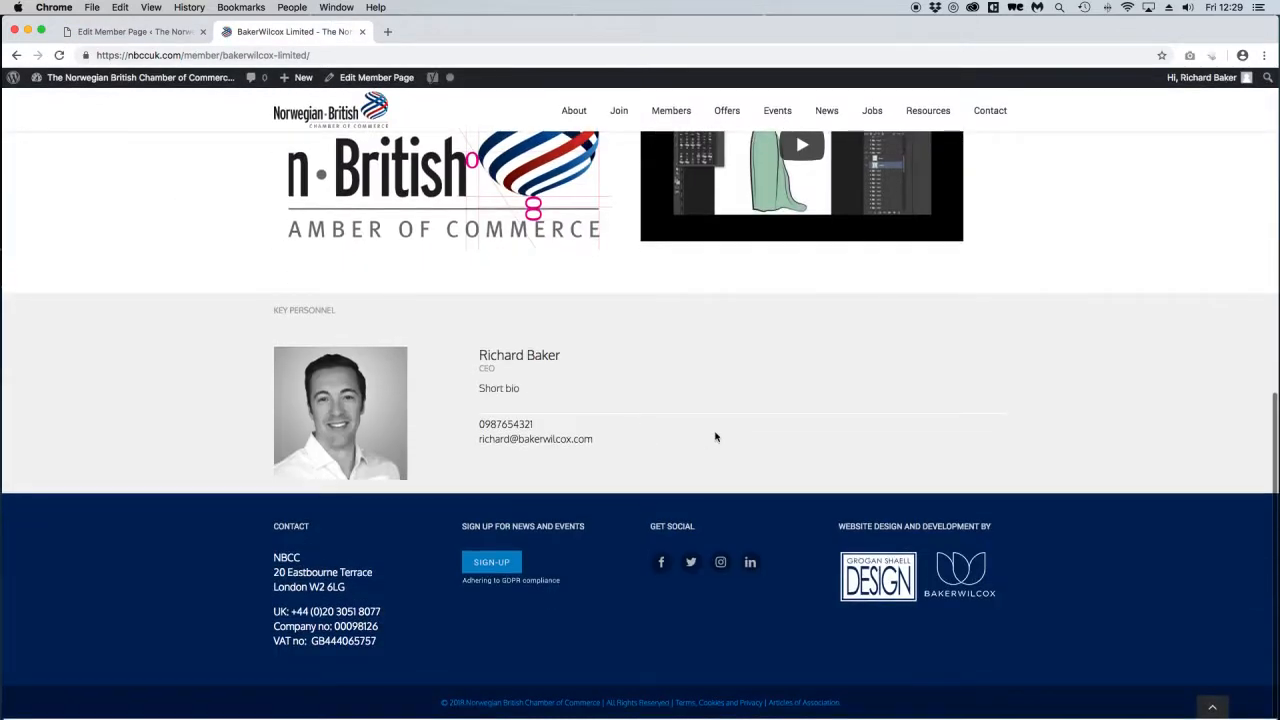
left_click_drag(478, 395, 528, 391)
left_click(493, 391)
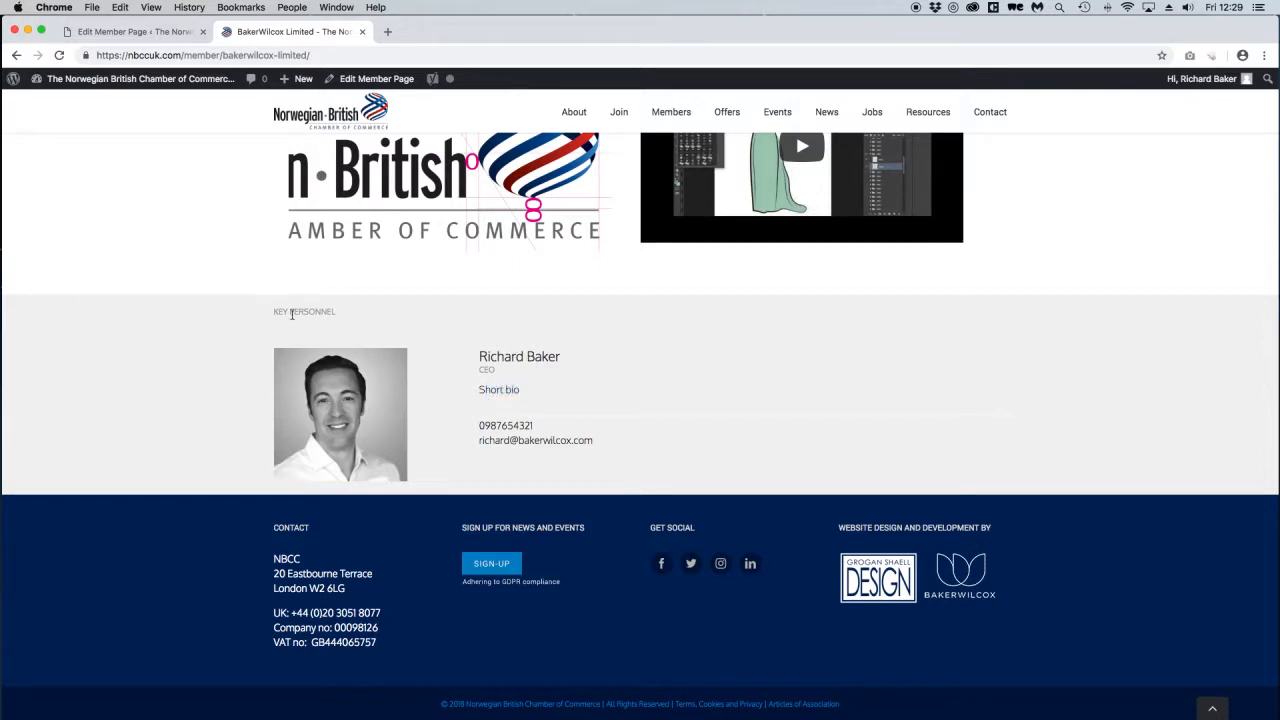
left_click_drag(290, 314, 337, 317)
left_click(327, 312)
left_click(288, 310)
left_click(335, 315)
left_click_drag(481, 357, 558, 355)
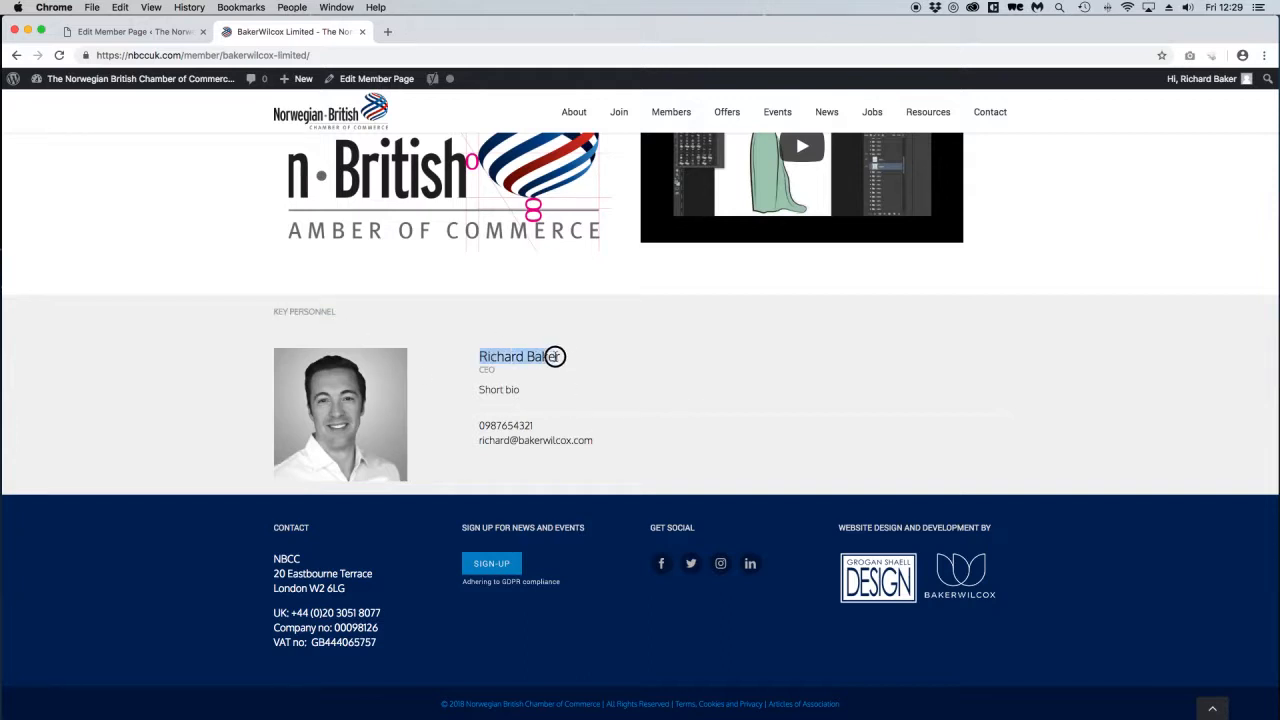
left_click(609, 350)
Compare the editor with the public page, checking the person's name under Key Personnel.
left_click(132, 31)
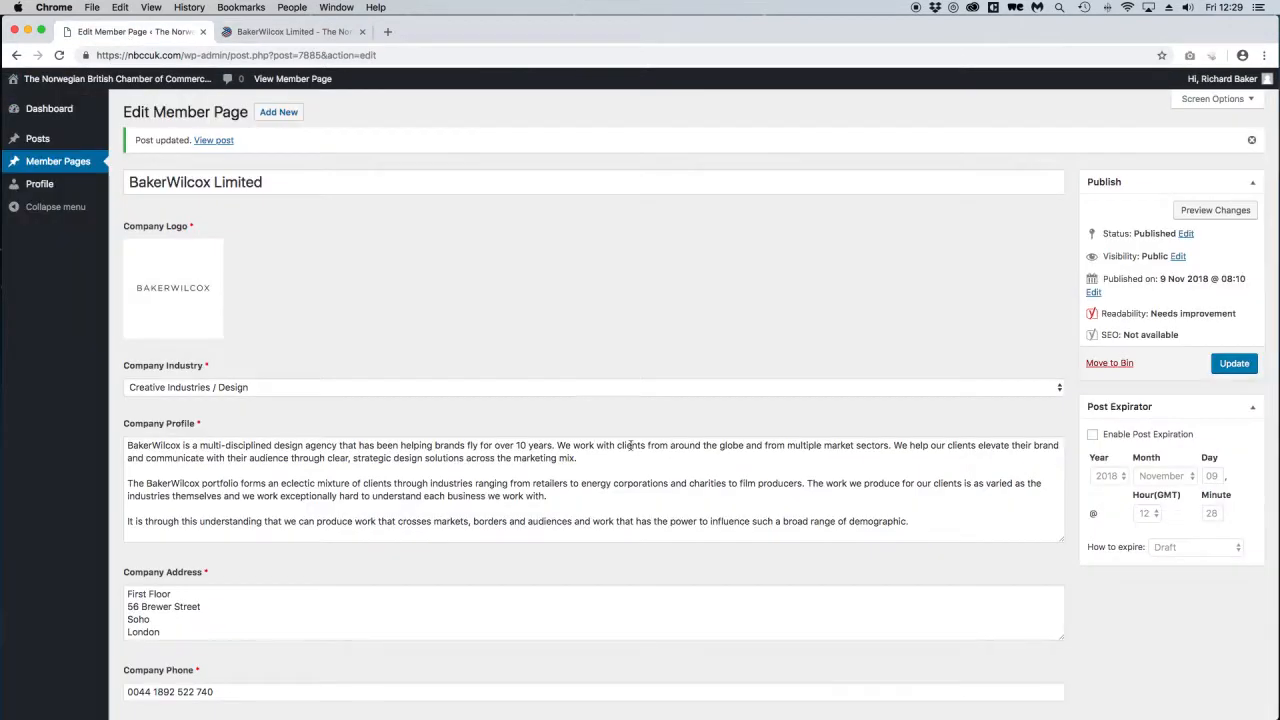
scroll(646, 441, "down", 20)
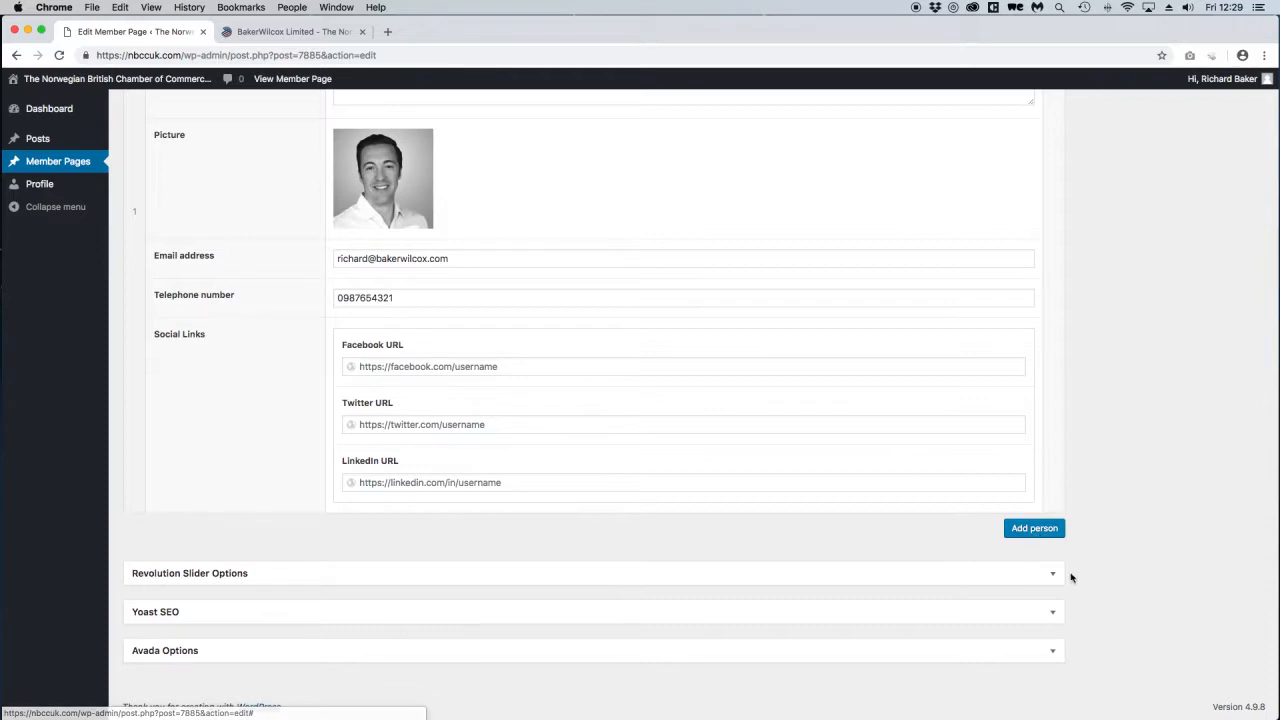
left_click(278, 33)
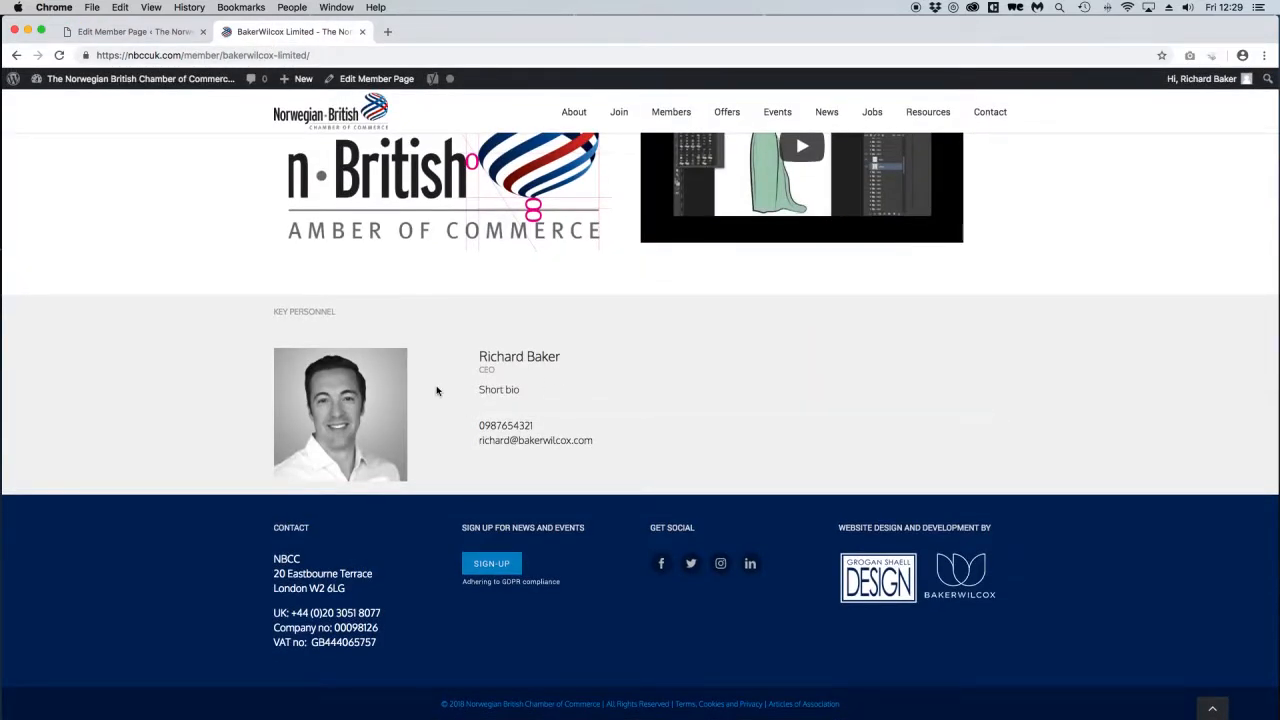
left_click_drag(480, 356, 582, 363)
left_click(480, 357)
left_click(566, 363)
scroll(545, 362, "up", 15)
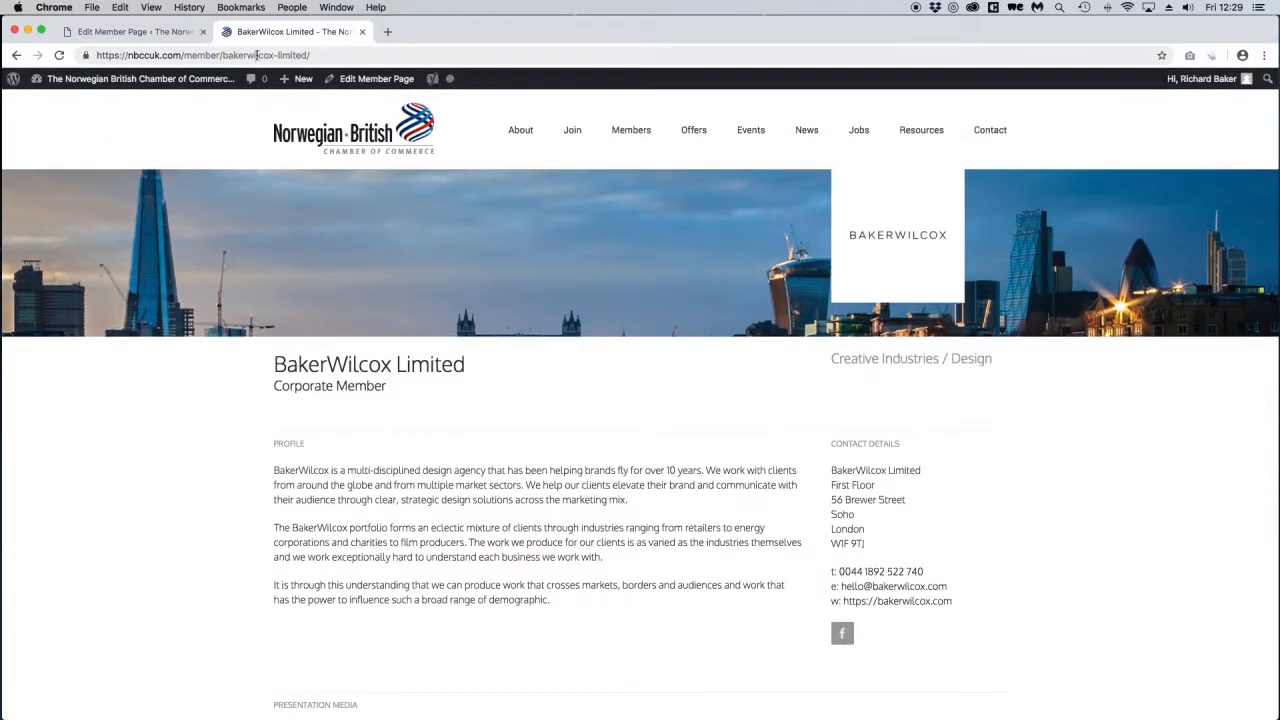
Log out from the admin bar's account menu and return to the public BakerWilcox Limited page.
left_click(162, 31)
scroll(699, 328, "up", 20)
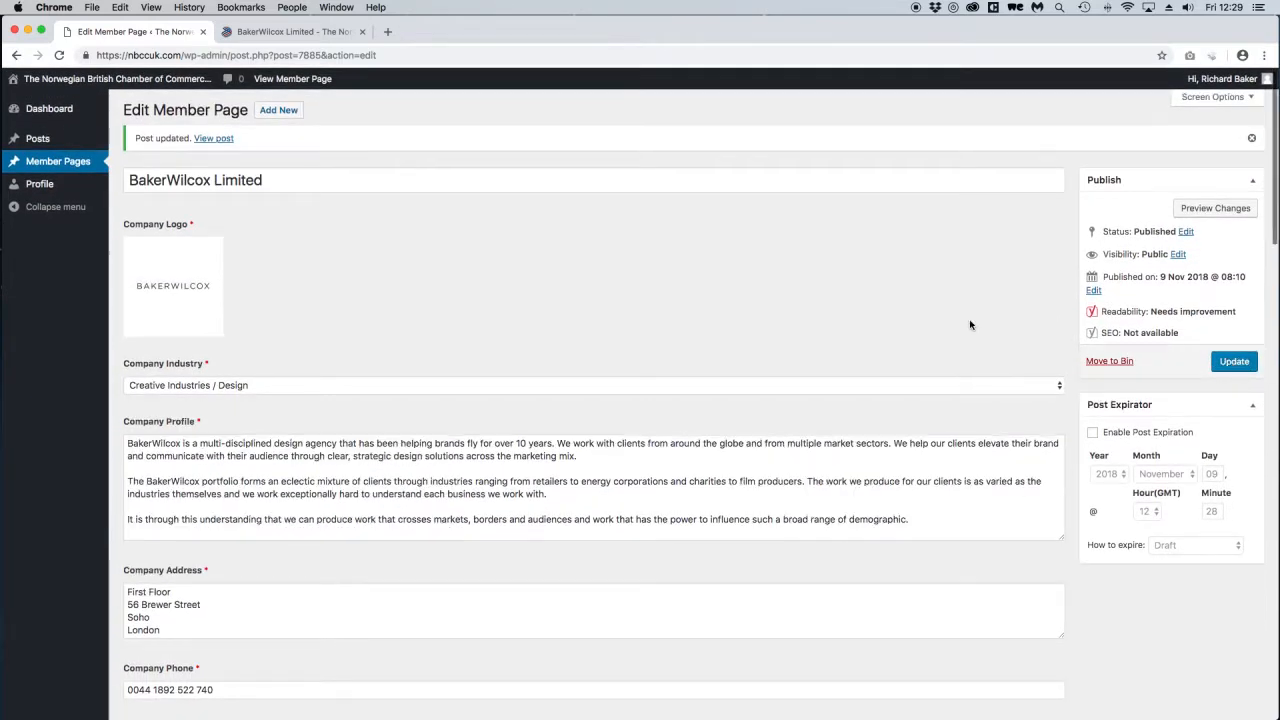
scroll(970, 323, "down", 20)
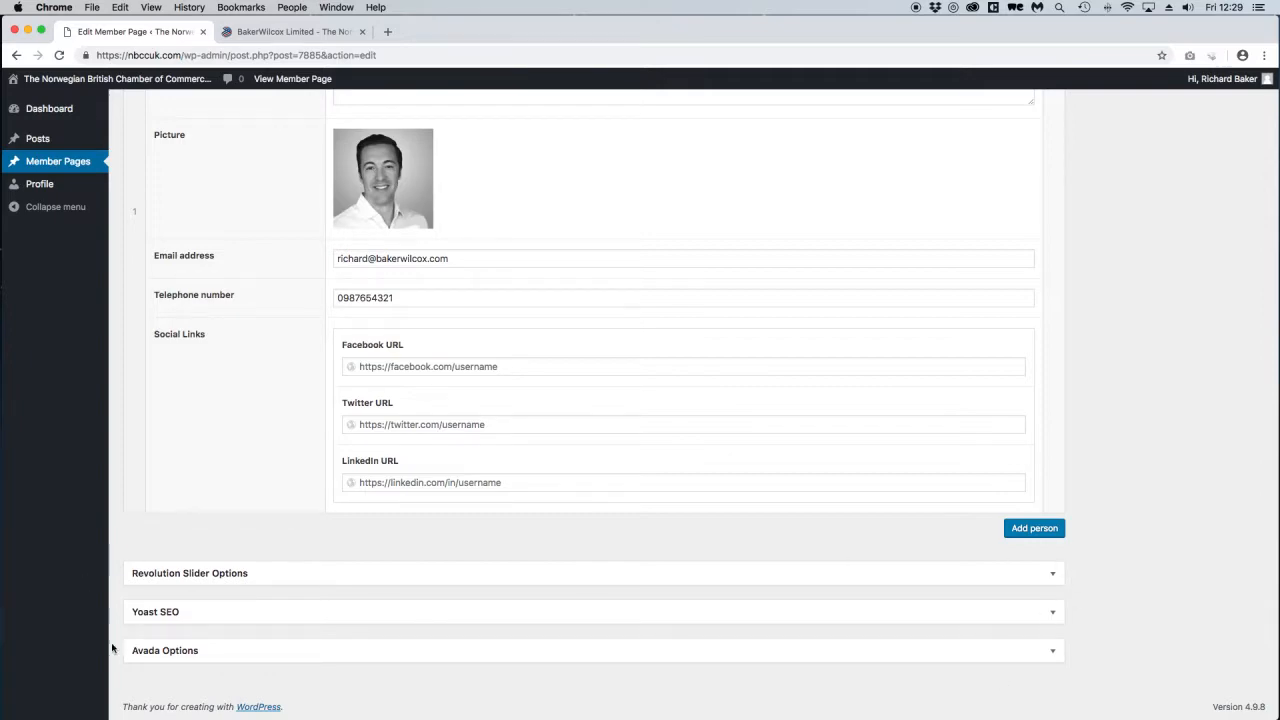
scroll(968, 603, "up", 15)
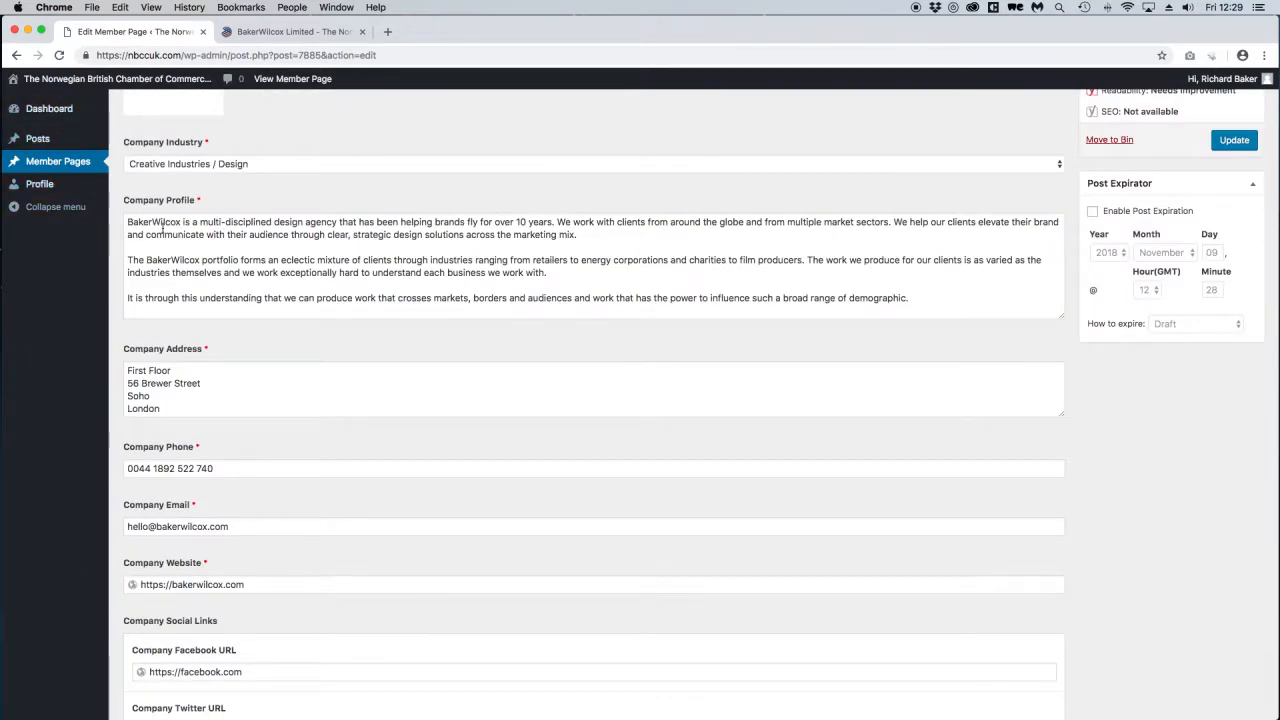
mouse_move(1227, 79)
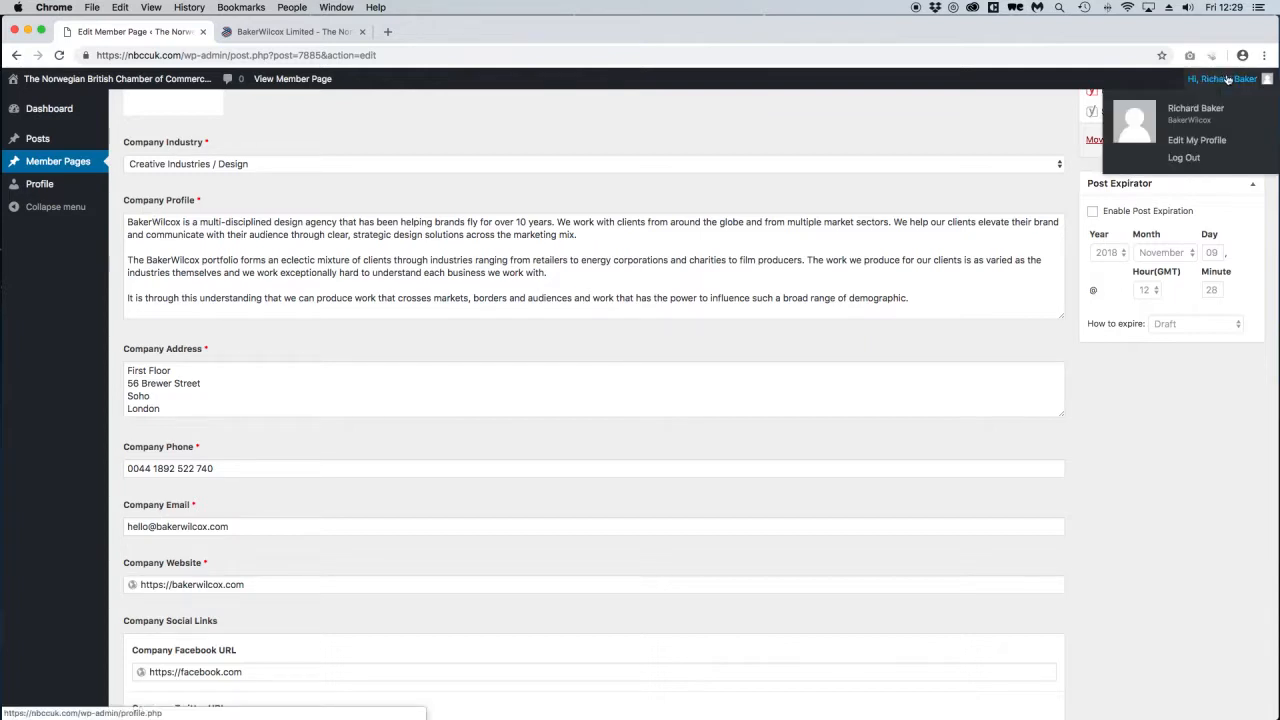
left_click(1184, 158)
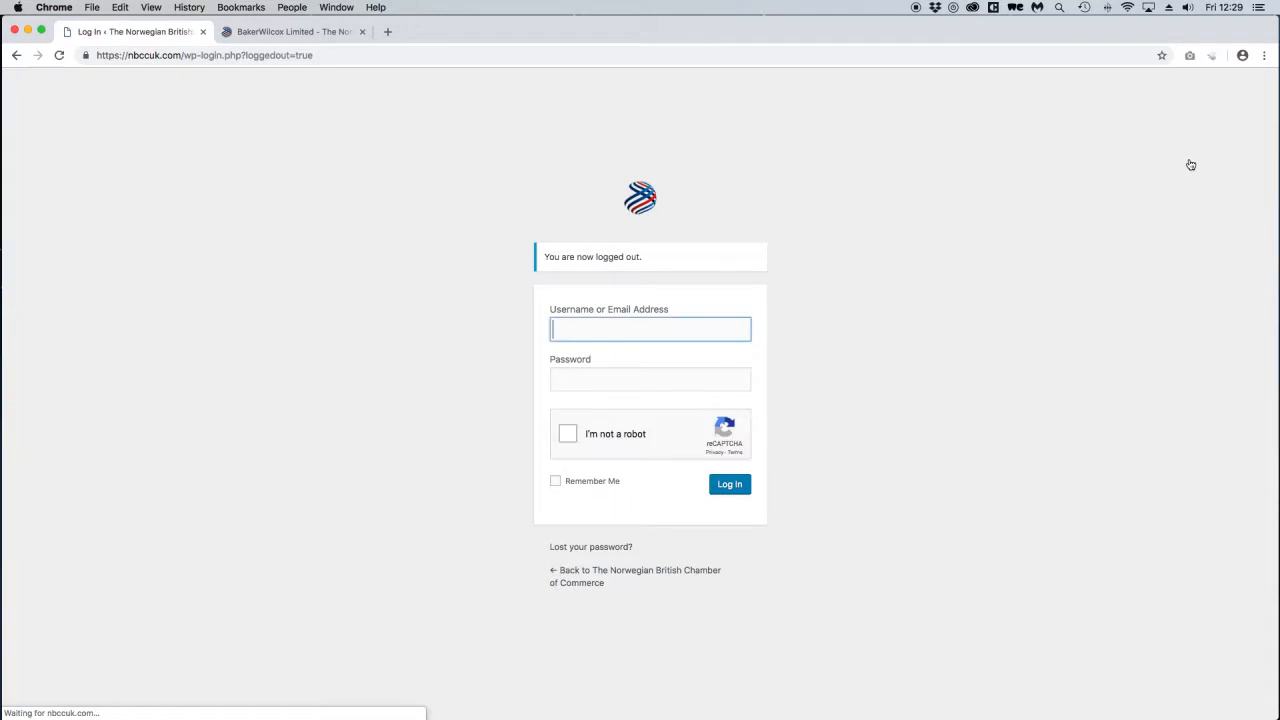
left_click(297, 33)
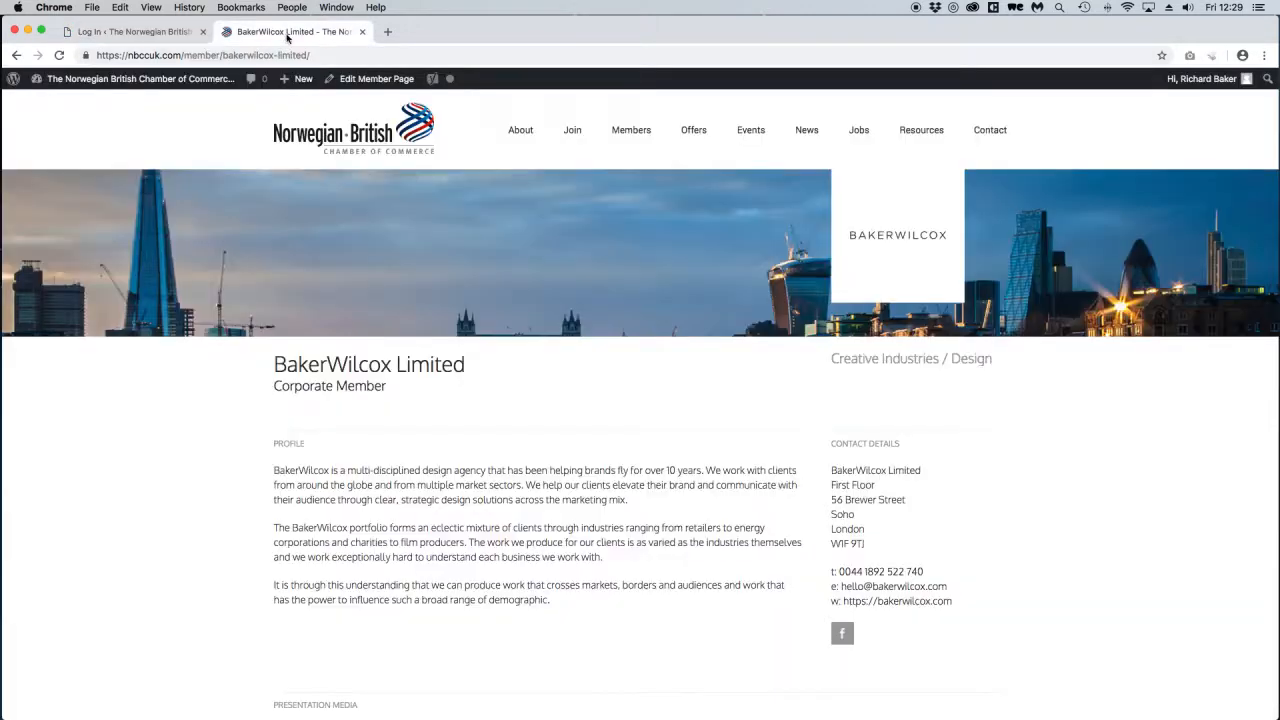
Reload the BakerWilcox Limited page while logged out and scroll through its public view.
left_click(59, 55)
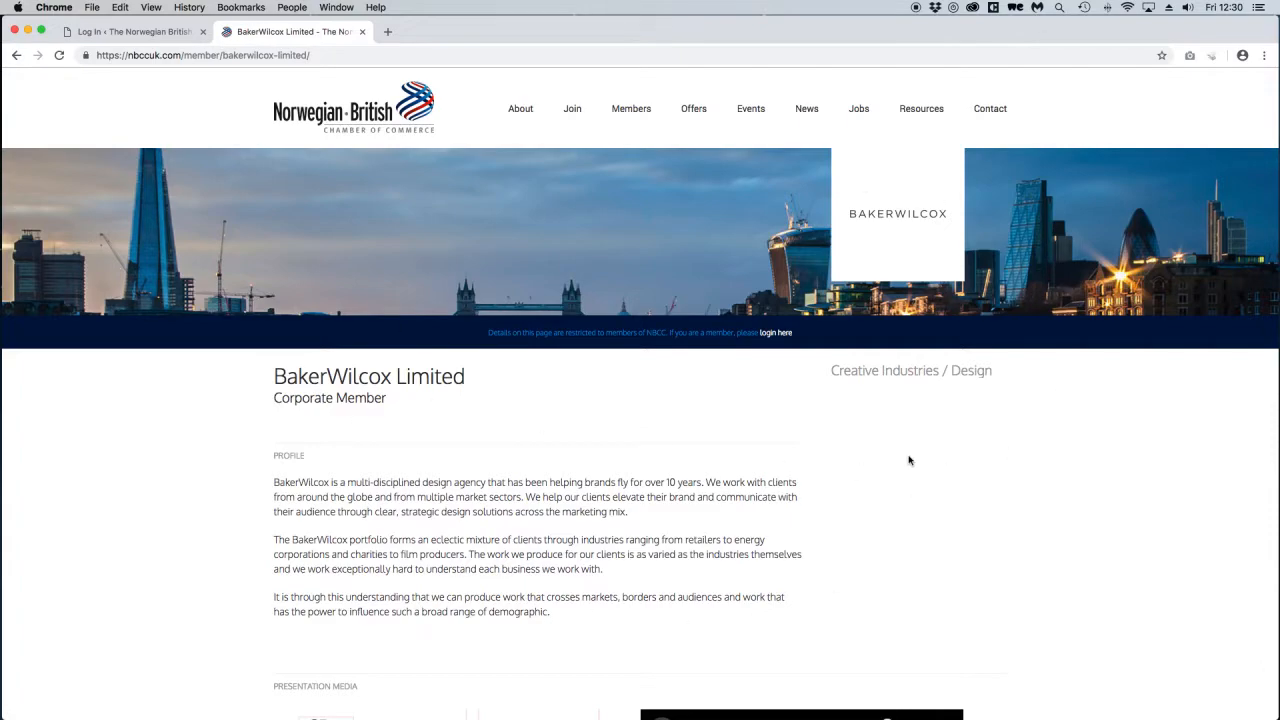
scroll(910, 458, "down", 5)
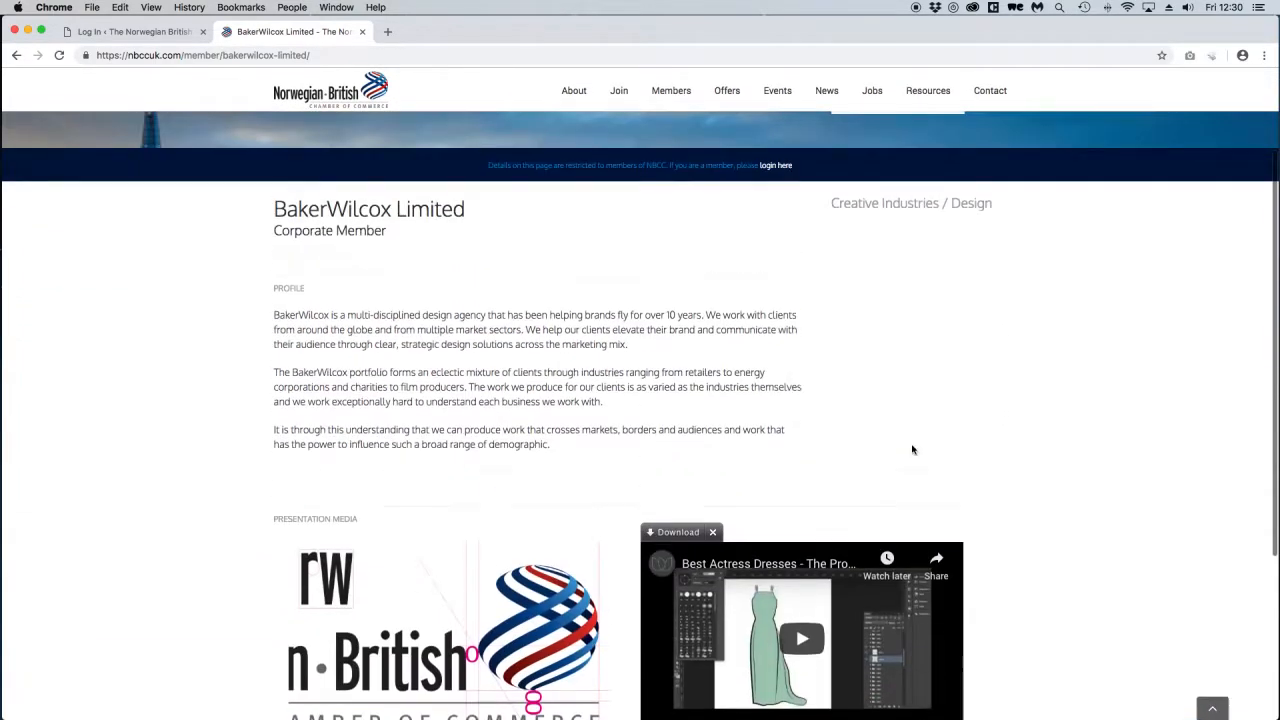
scroll(912, 450, "down", 5)
scroll(811, 464, "up", 6)
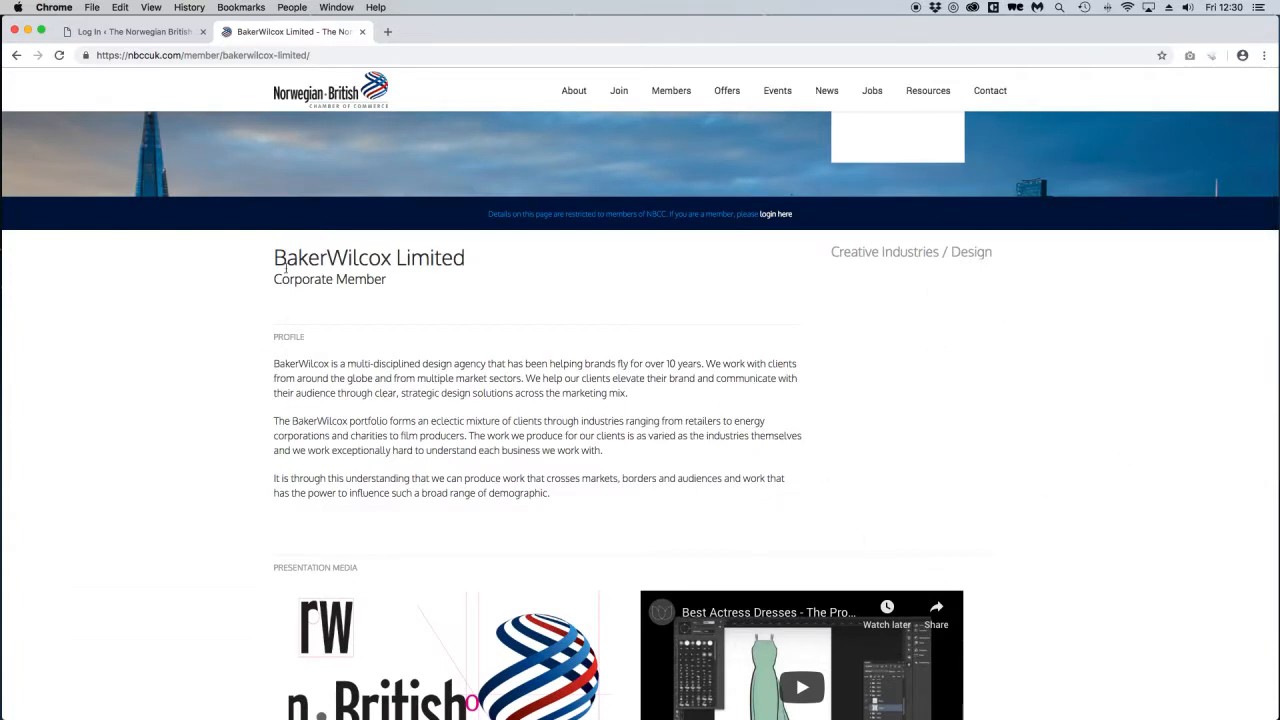
Check the company title and profile paragraphs by highlighting passages of their text.
left_click_drag(274, 257, 842, 487)
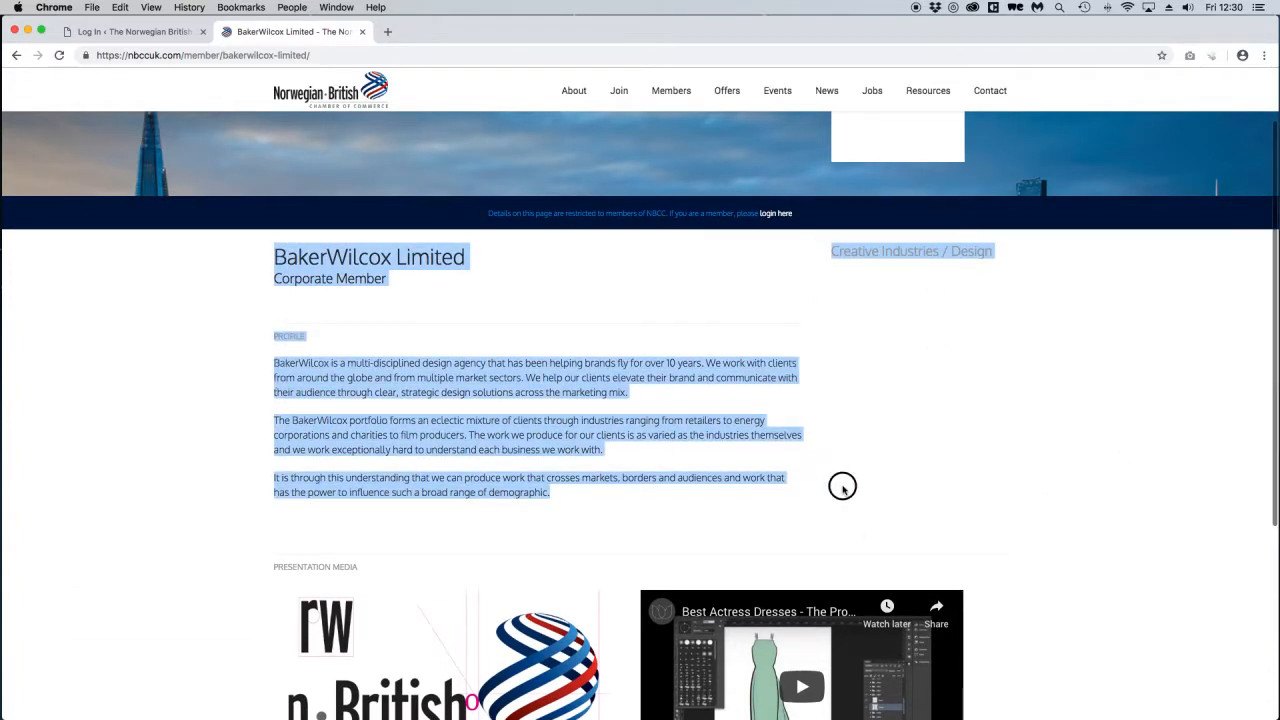
left_click(843, 486)
scroll(843, 486, "down", 8)
scroll(700, 450, "up", 8)
left_click_drag(566, 441, 564, 469)
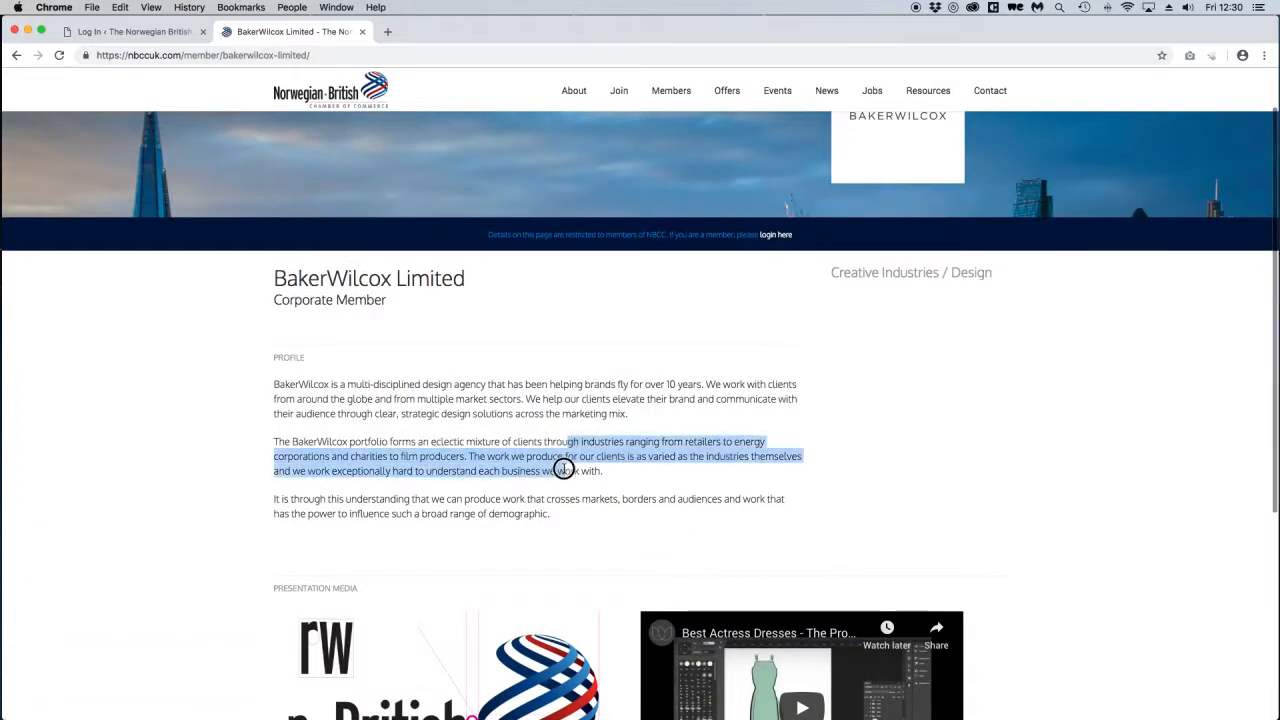
left_click(564, 469)
scroll(566, 465, "up", 2)
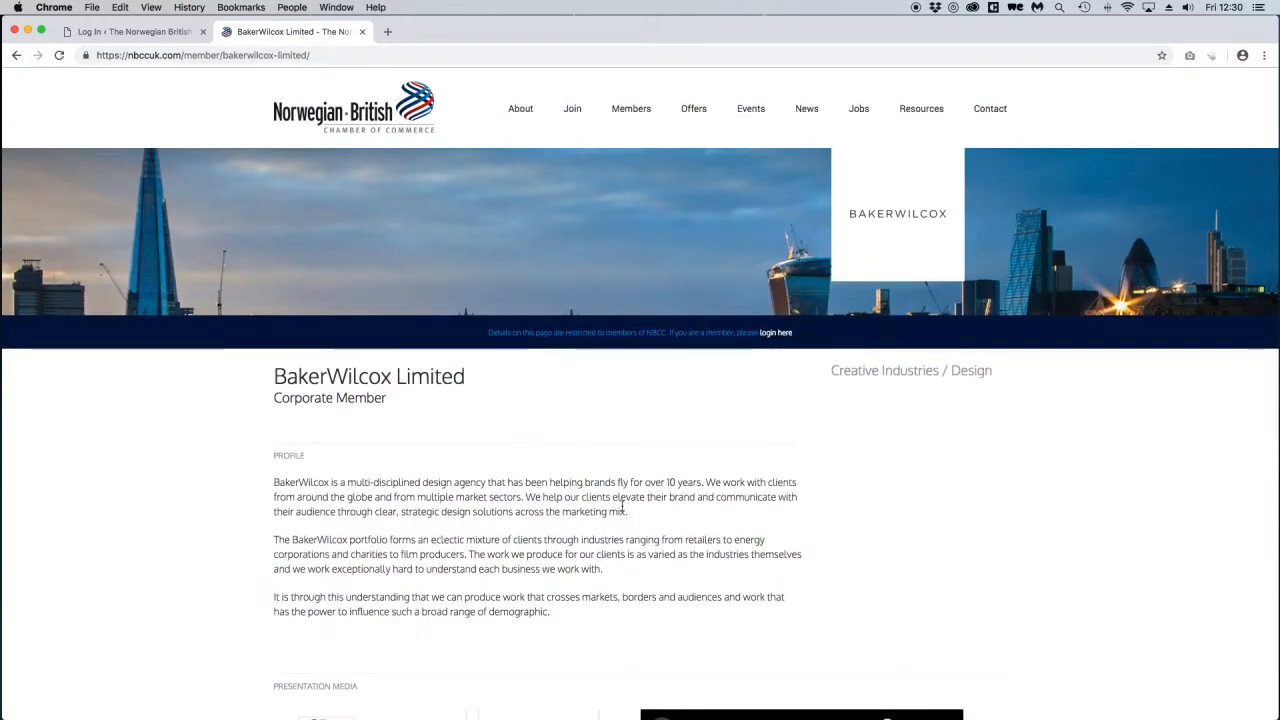
left_click_drag(535, 511, 562, 585)
left_click(566, 606)
scroll(545, 500, "down", 10)
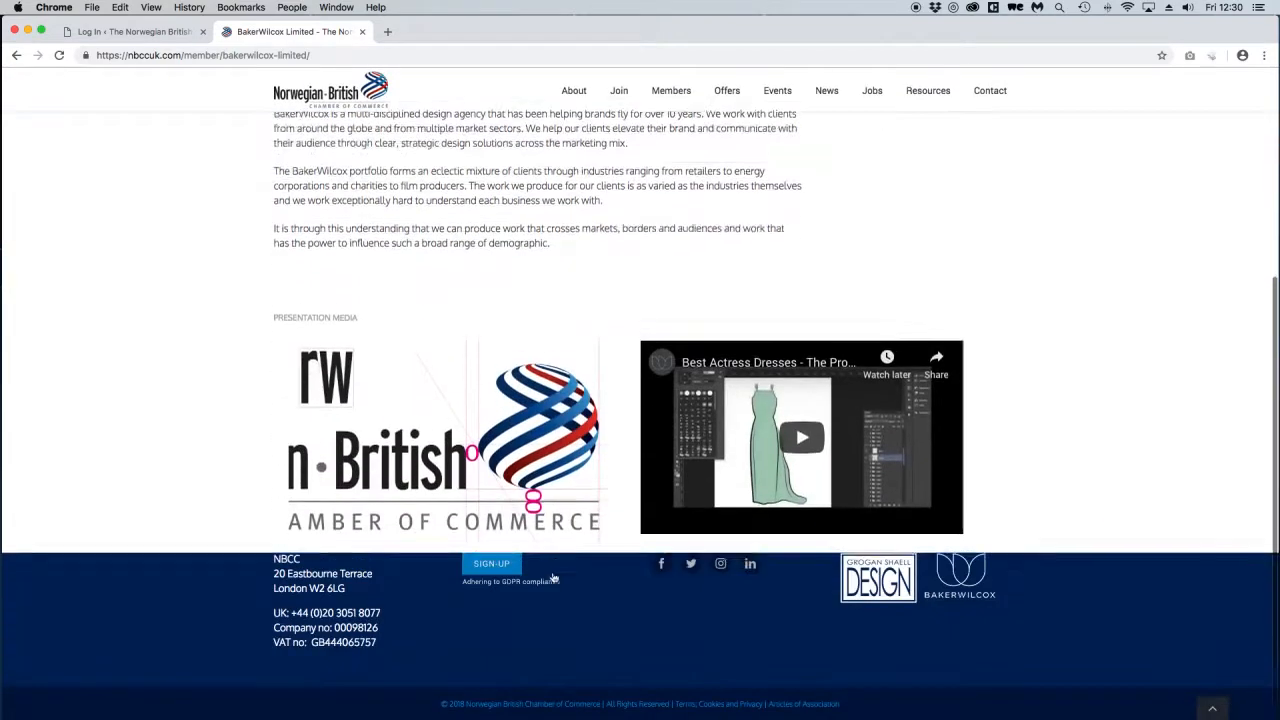
scroll(549, 494, "up", 10)
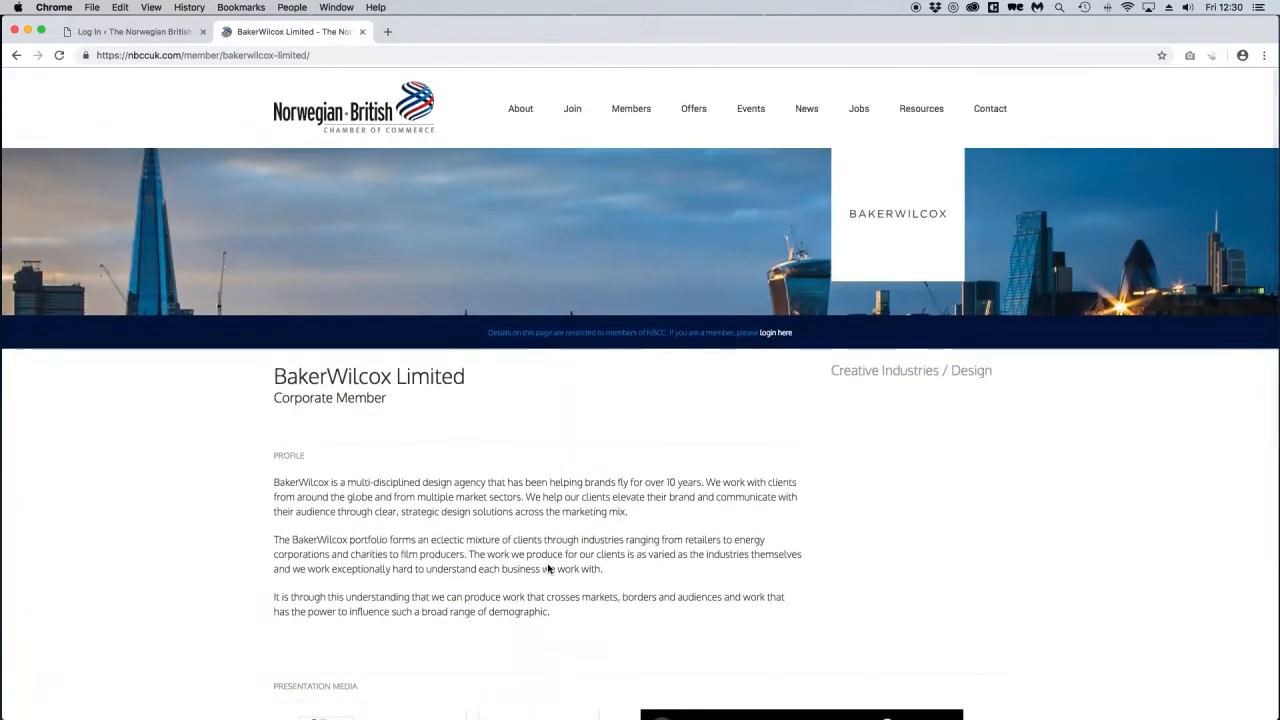